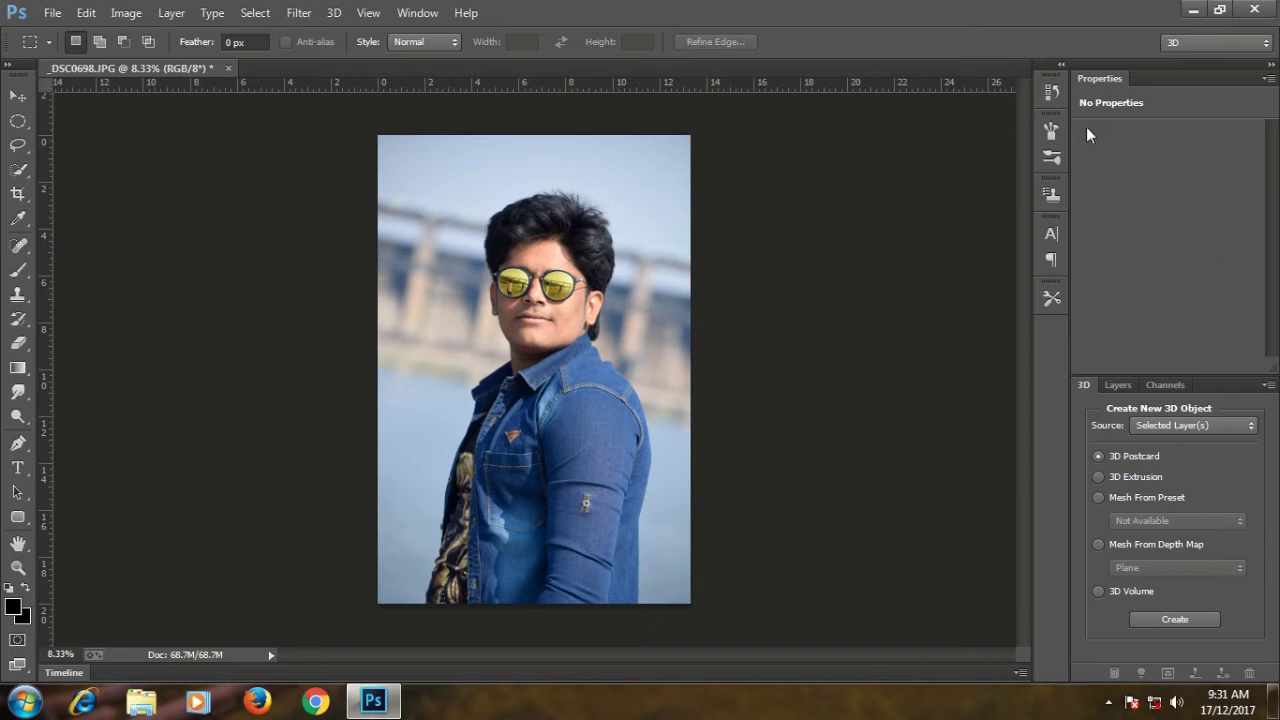
Step: Convert the locked background into a regular layer, Layer 0, and duplicate it
key(F7)
double_click(1190, 492)
key(Return)
right_click(1168, 492)
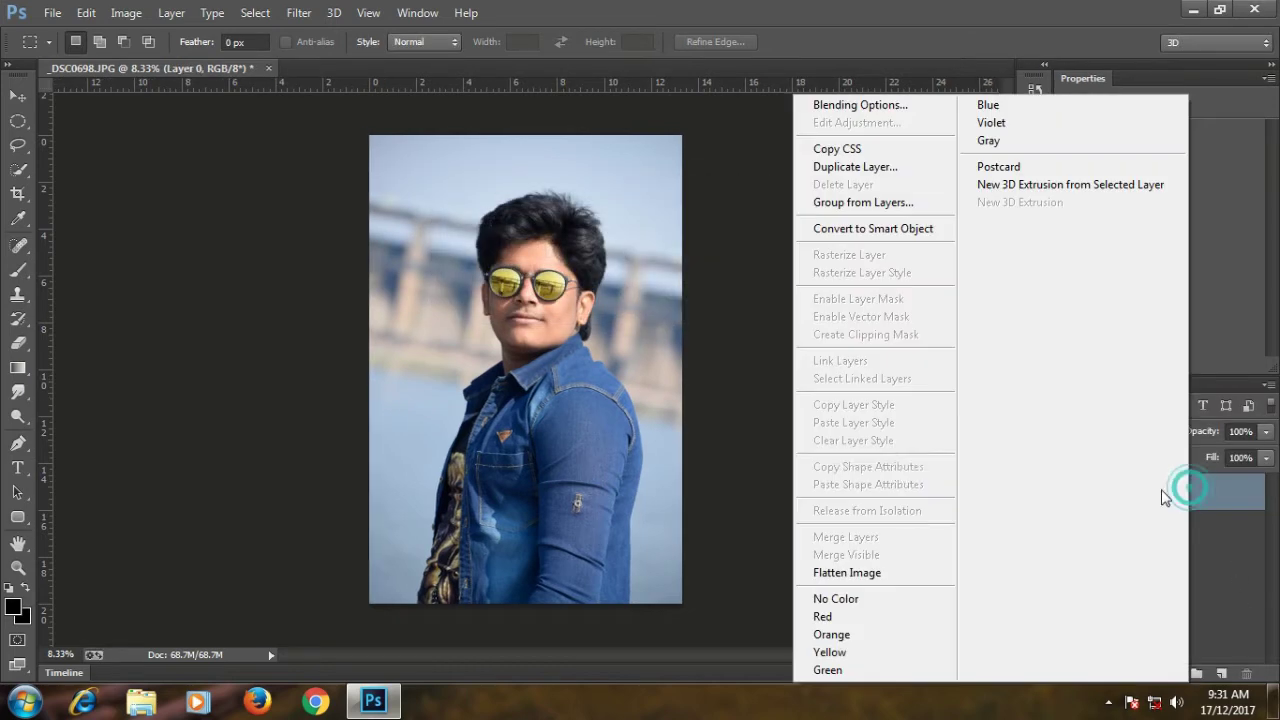
click(943, 167)
key(Return)
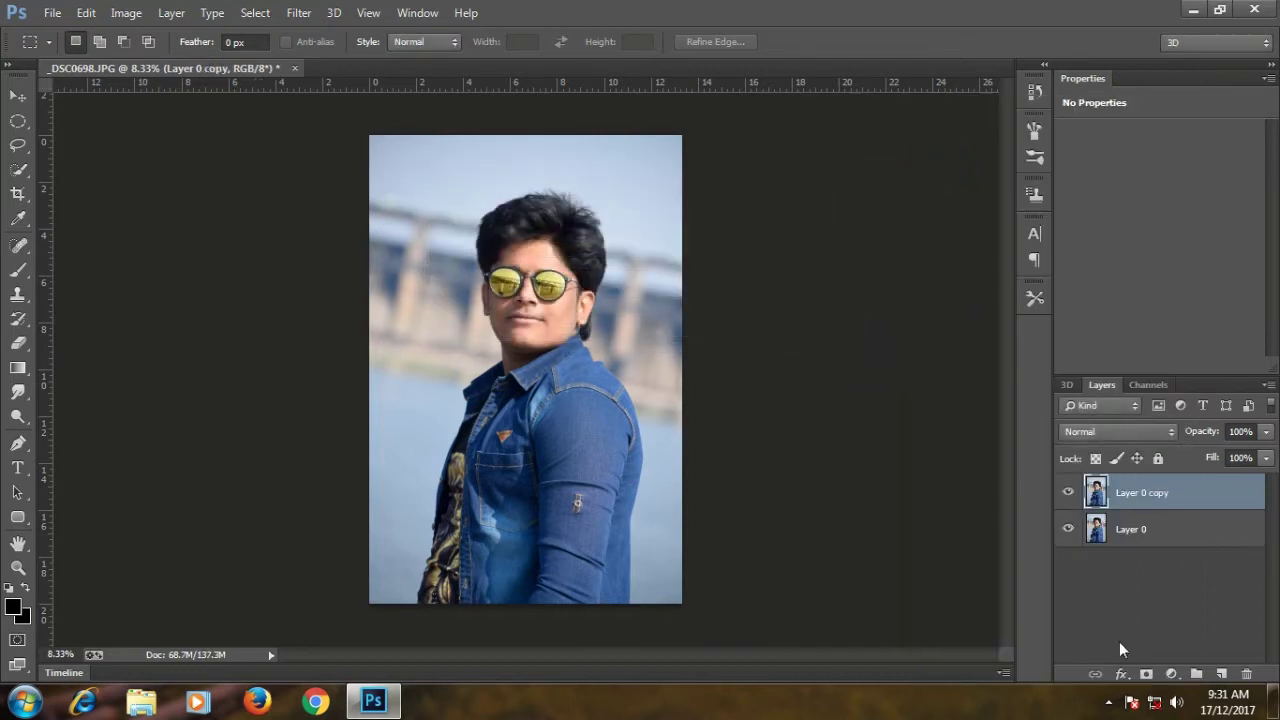
Step: Add a Selective Color adjustment above the duplicate and set Black to about -23% for the Neutrals
click(1170, 676)
click(1160, 660)
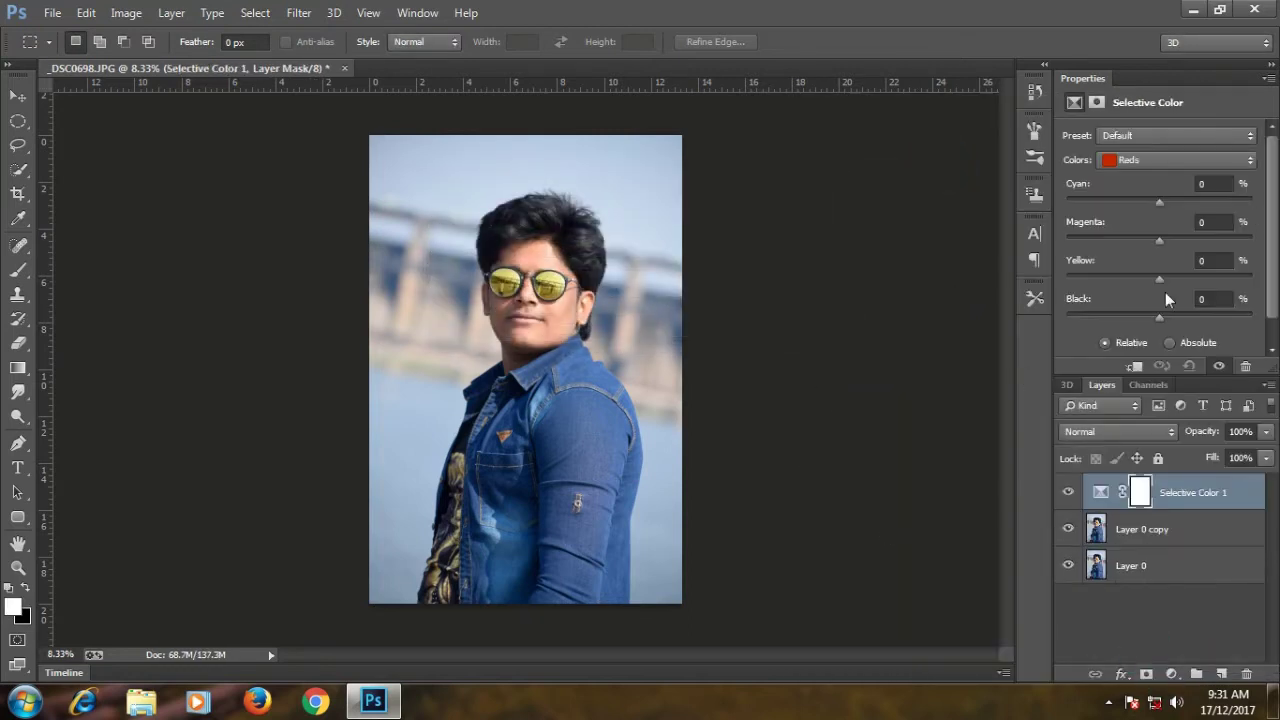
click(1168, 156)
click(1160, 299)
click(1175, 160)
click(1146, 289)
drag(1148, 316, 1140, 317)
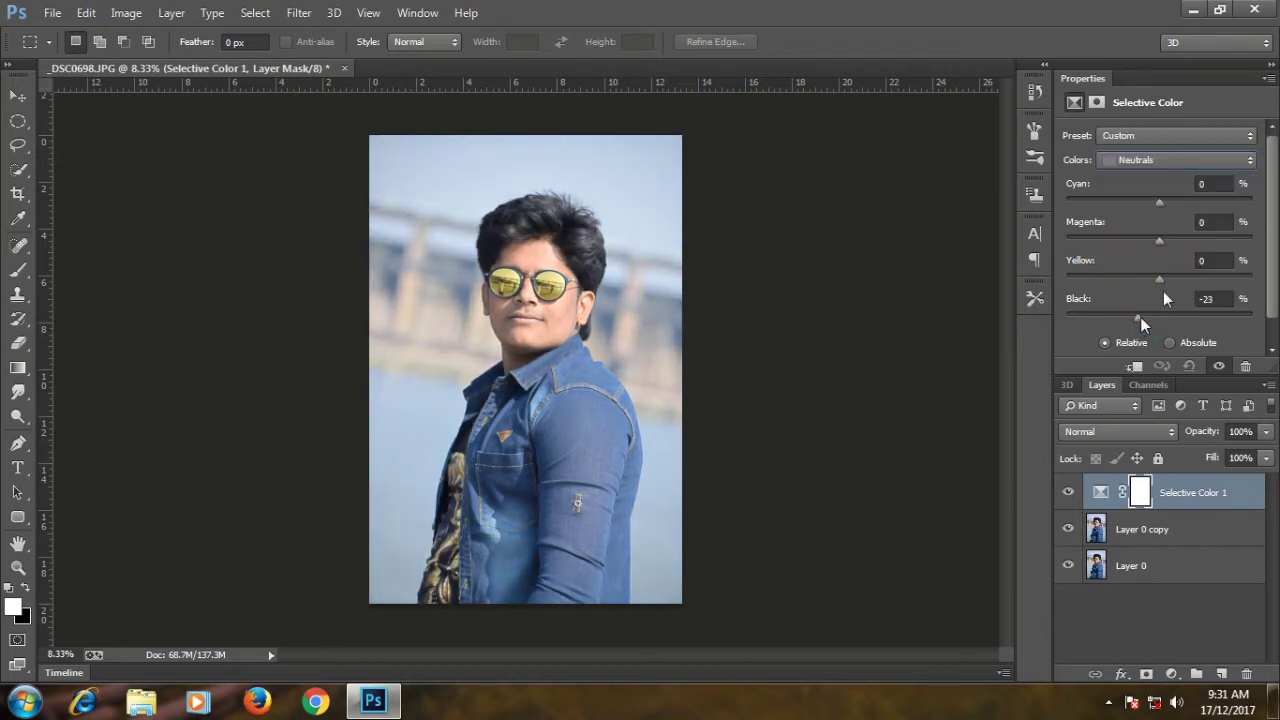
click(1181, 528)
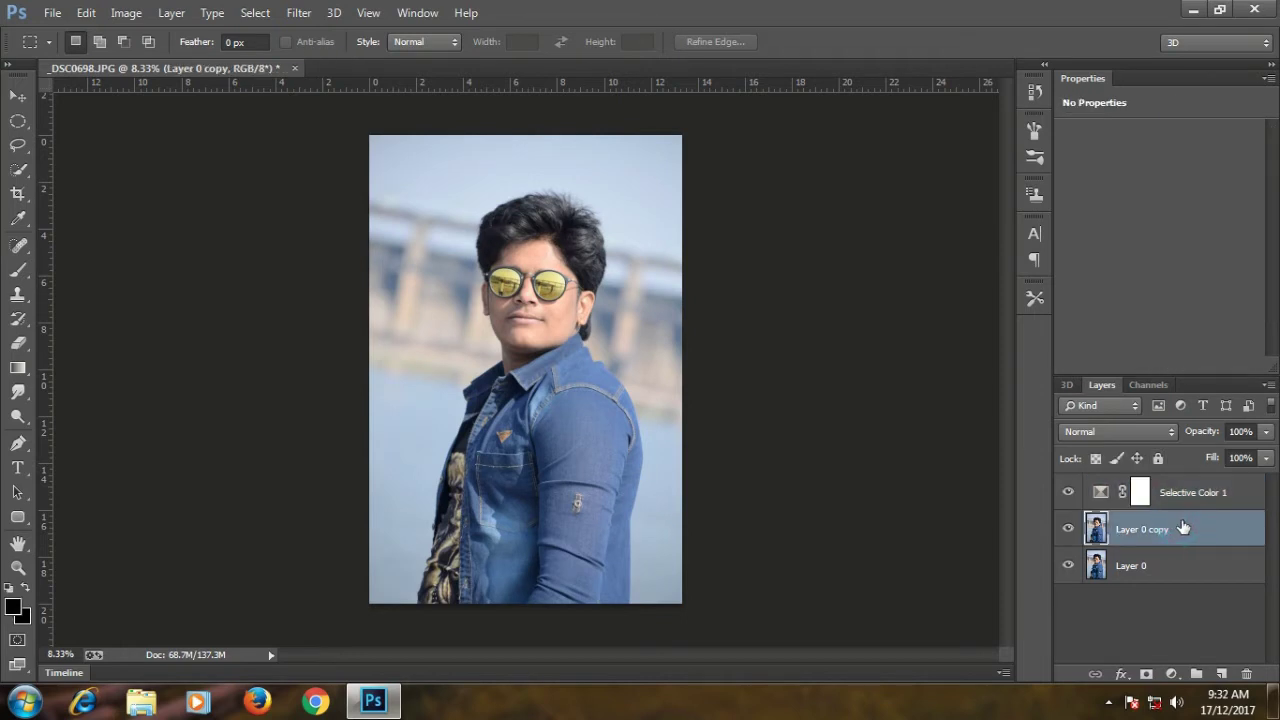
key(ctrl+e)
shift+click(1197, 492)
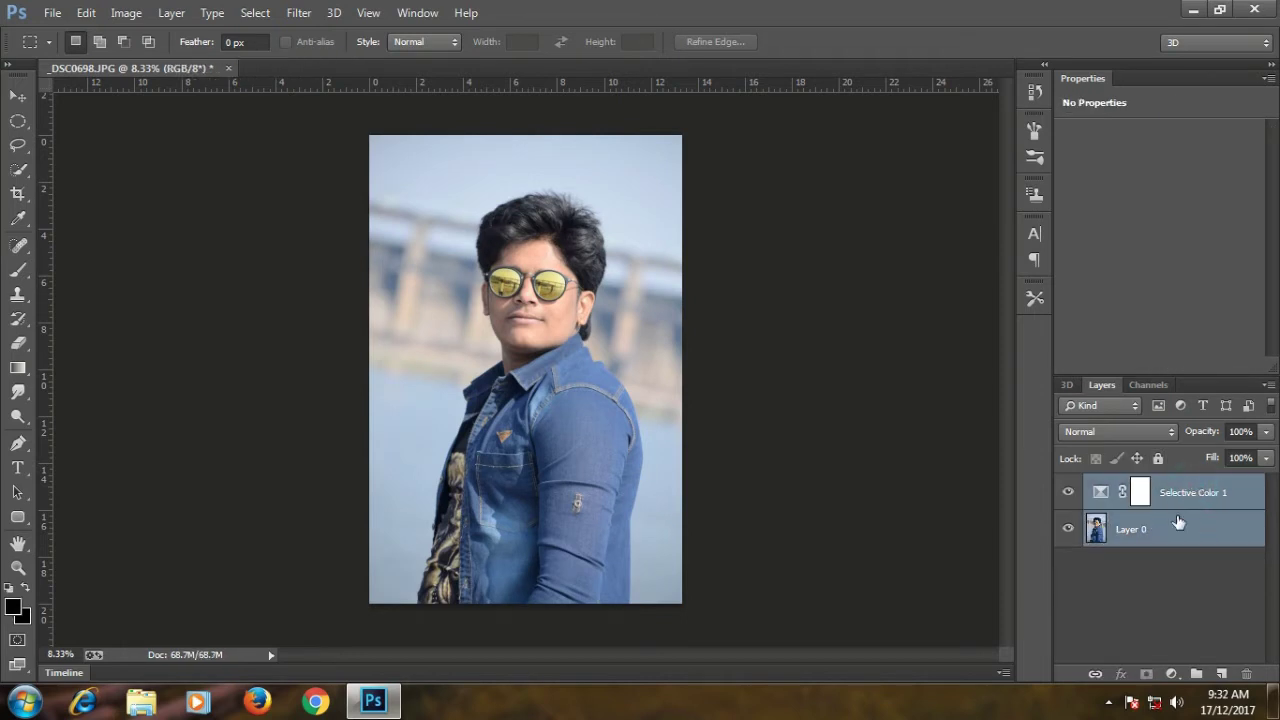
key(ctrl+z)
Step: Merge the Selective Color adjustment with the Layer 0 copy beneath it
shift+click(1176, 528)
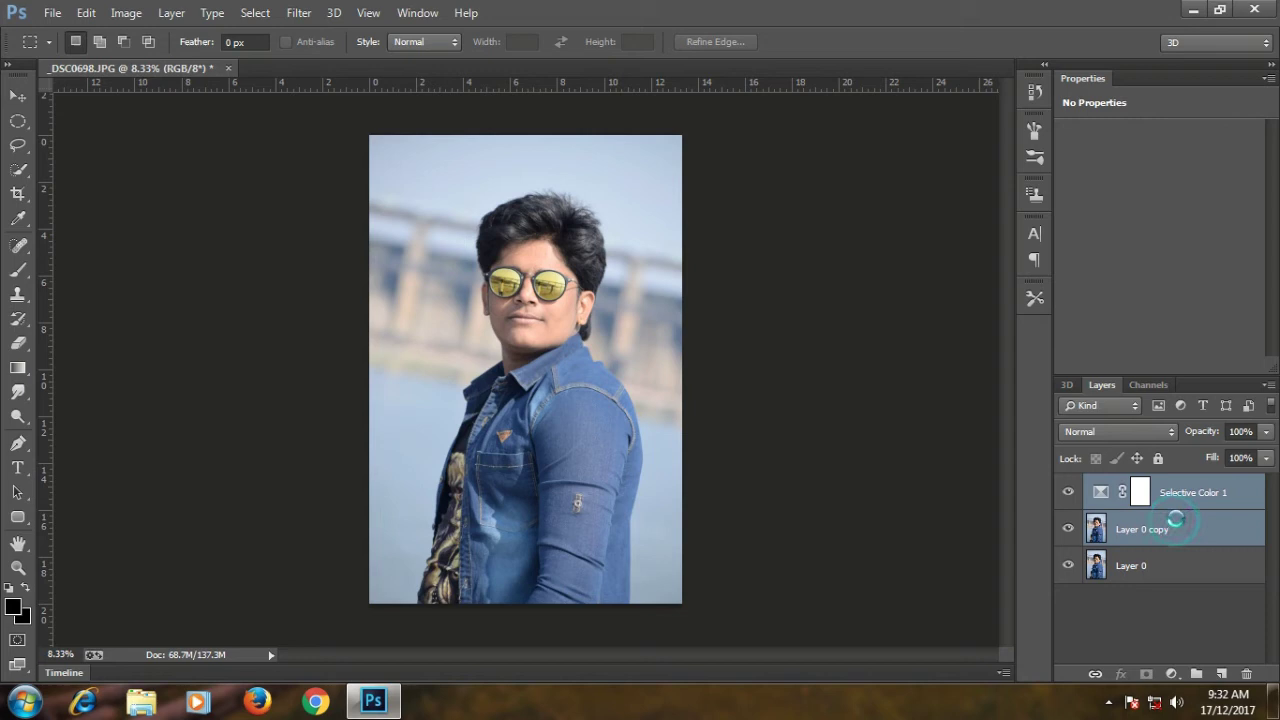
key(ctrl+e)
Step: Brighten the midtones with a raised Curves adjustment, merge it into the layer below, and compare the result with the original
click(1172, 674)
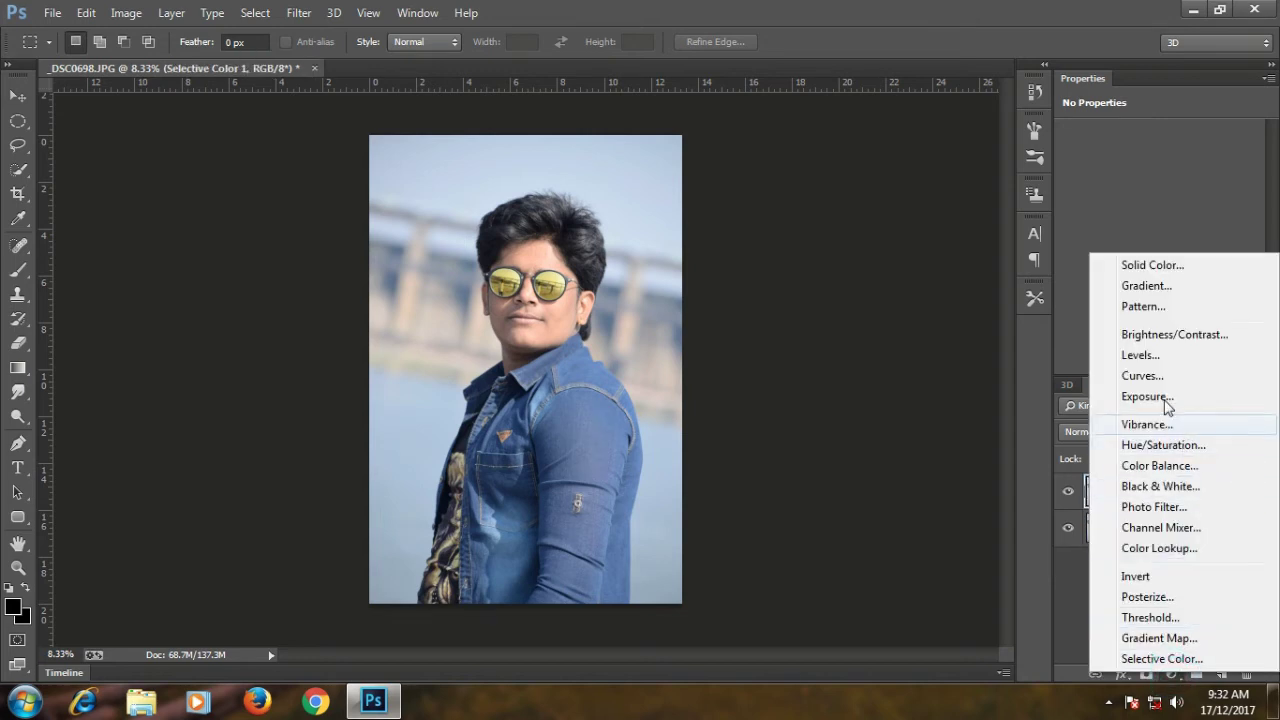
click(1137, 374)
drag(1163, 247, 1165, 242)
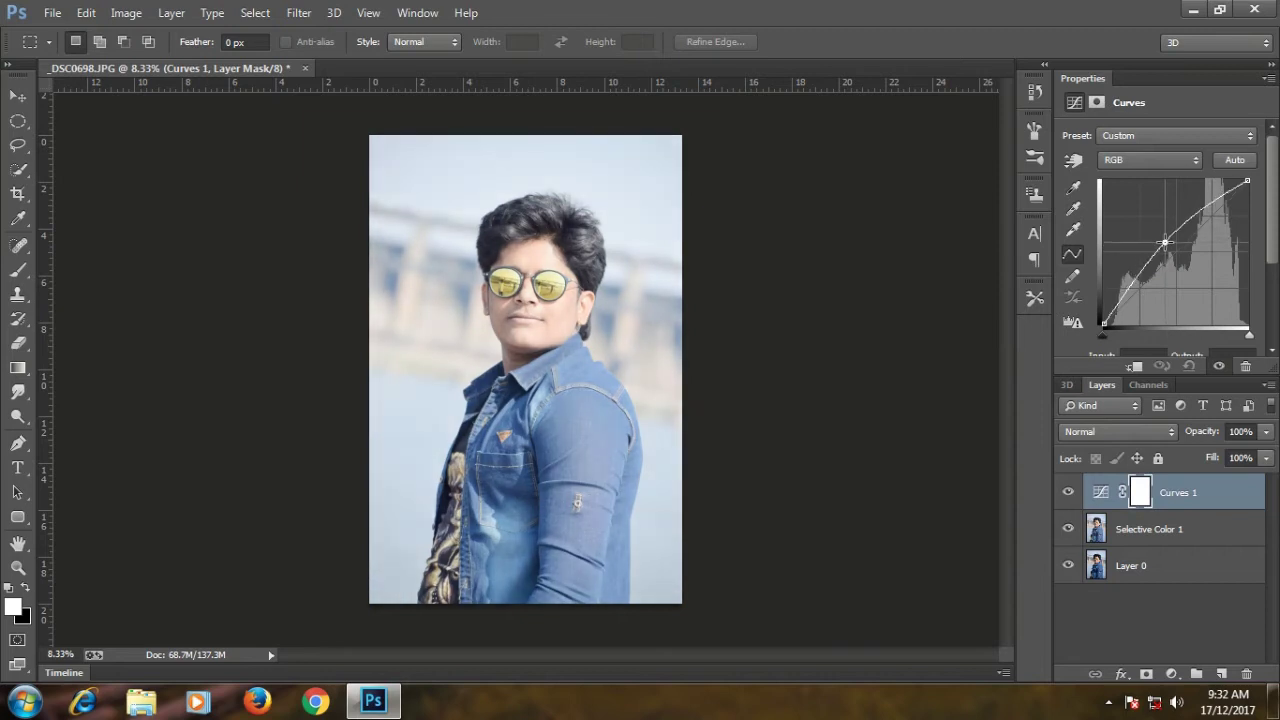
shift+click(1173, 517)
key(ctrl+e)
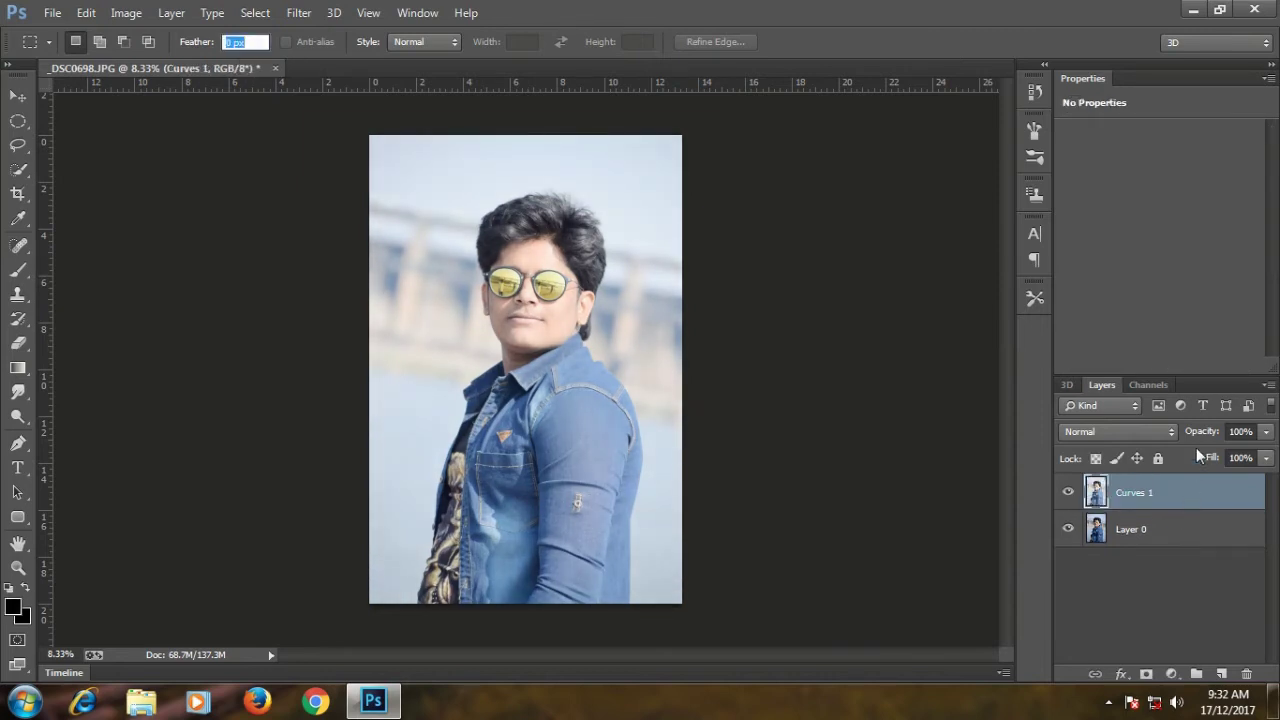
click(1068, 492)
click(1068, 492)
Step: Add a Selective Color adjustment with Yellows Black at -100% and merge it with the Curves 1 layer
click(1172, 675)
click(1160, 658)
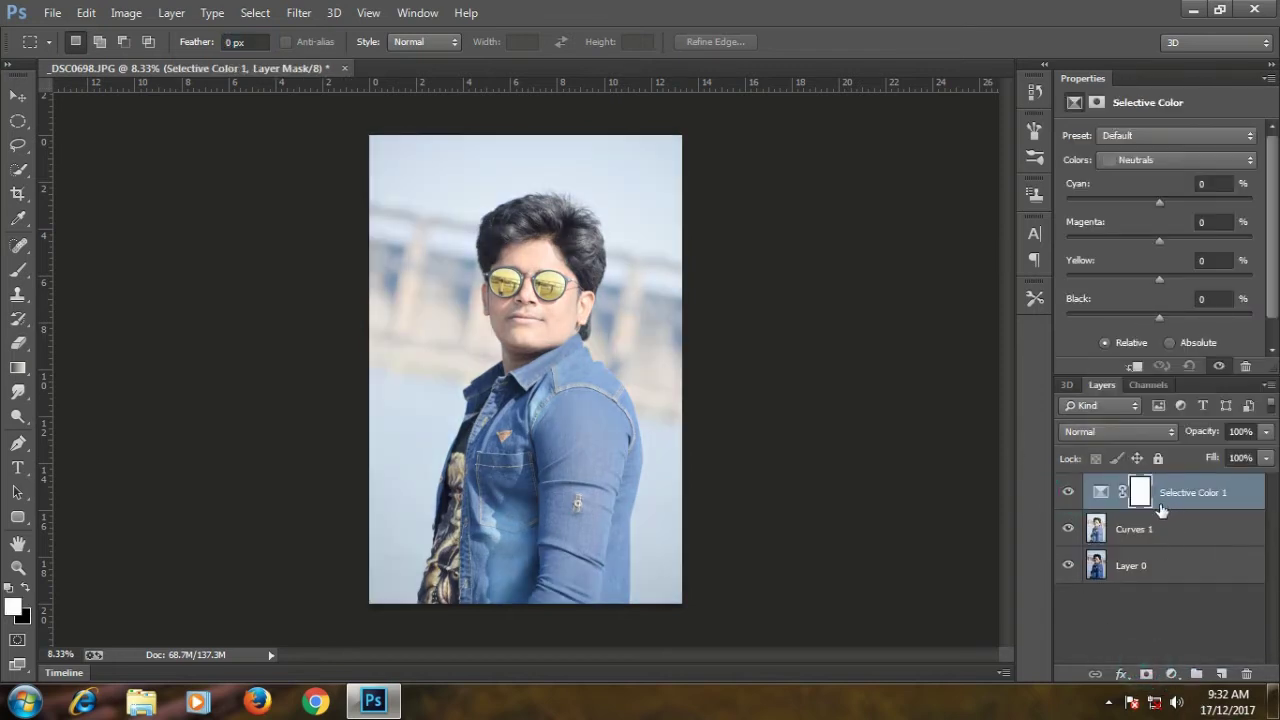
click(1160, 162)
click(1131, 197)
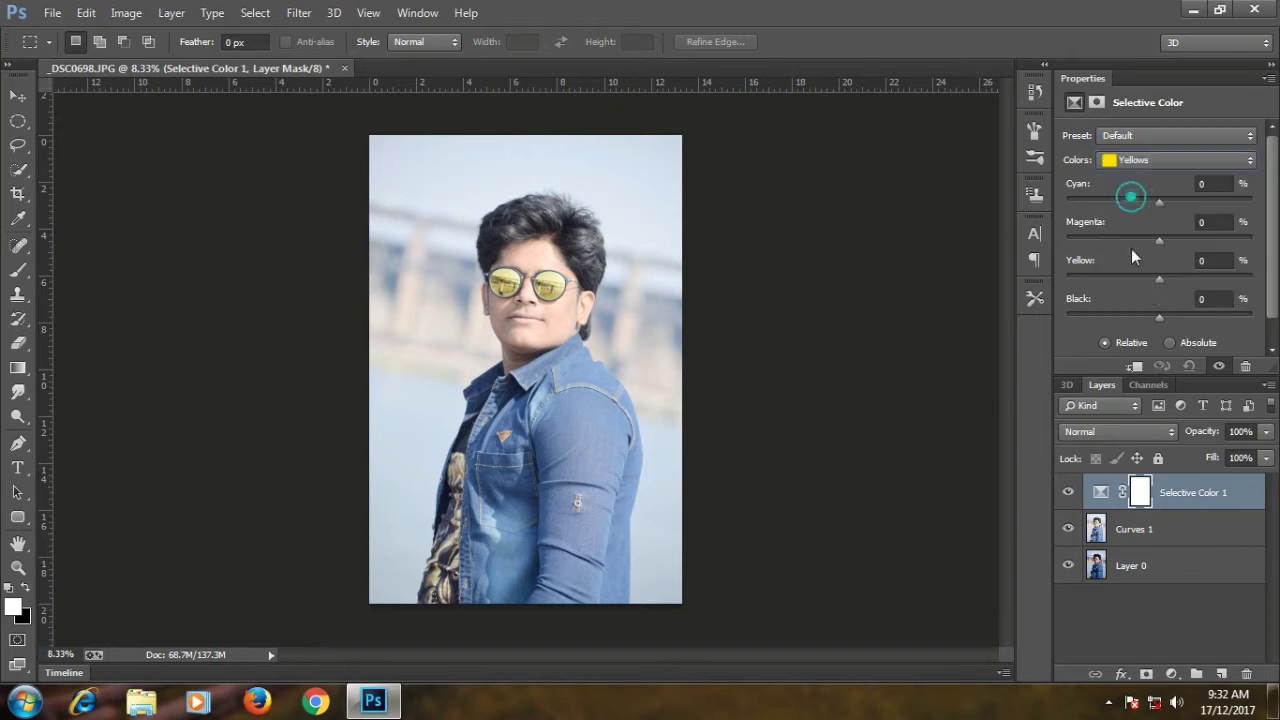
drag(1143, 316, 985, 347)
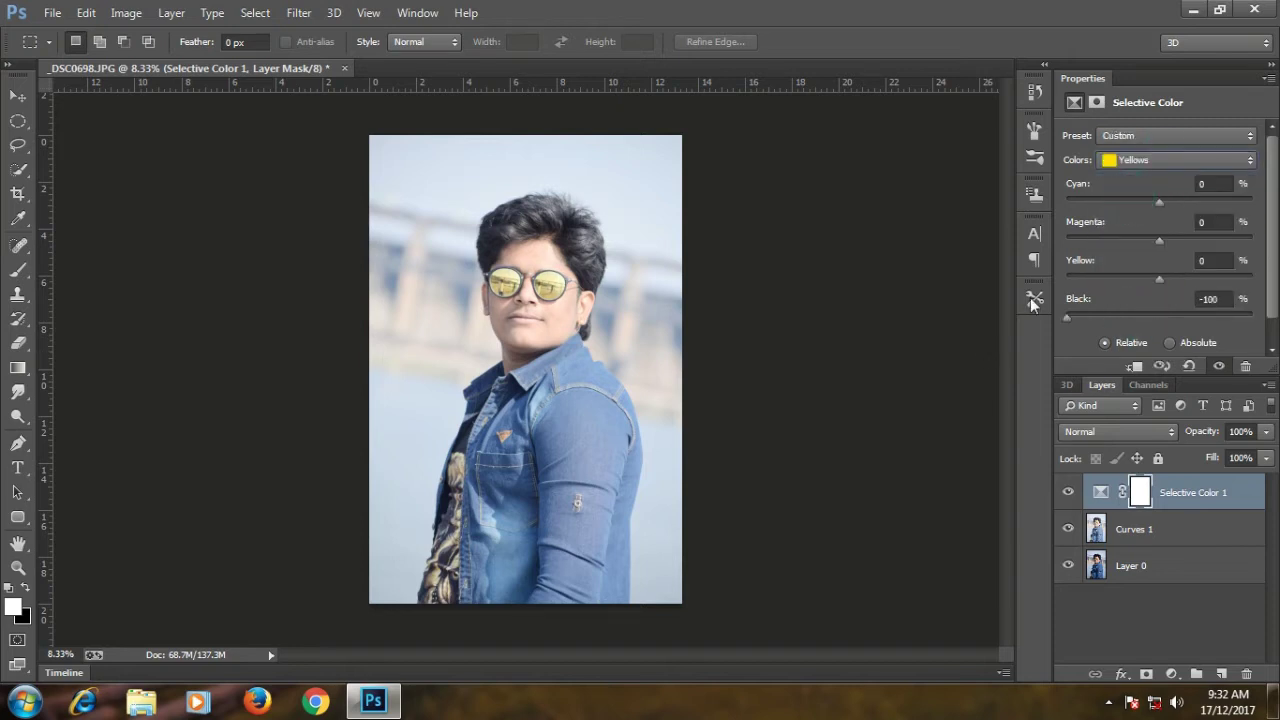
shift+click(1166, 526)
key(ctrl+e)
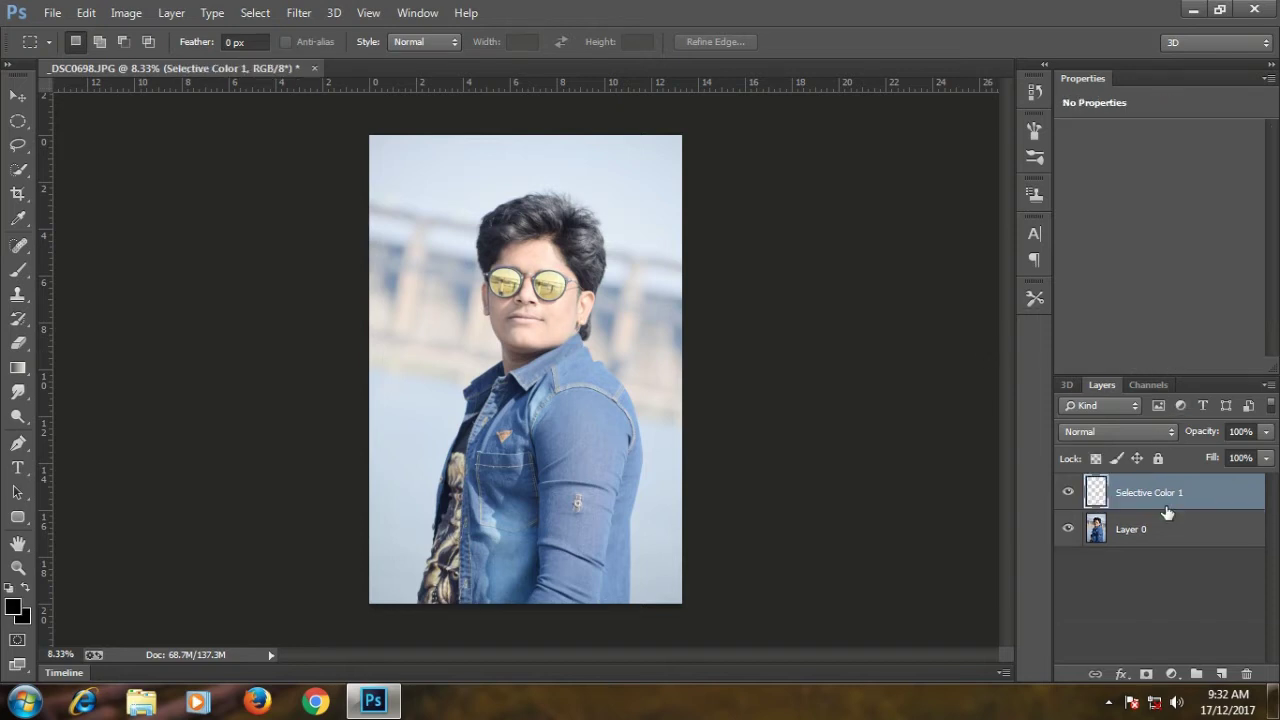
Step: Place the merged layer beneath Layer 0 and open the Color Efex Pro 4 filter on Layer 0 in demo mode
drag(1172, 492, 1170, 548)
click(1168, 492)
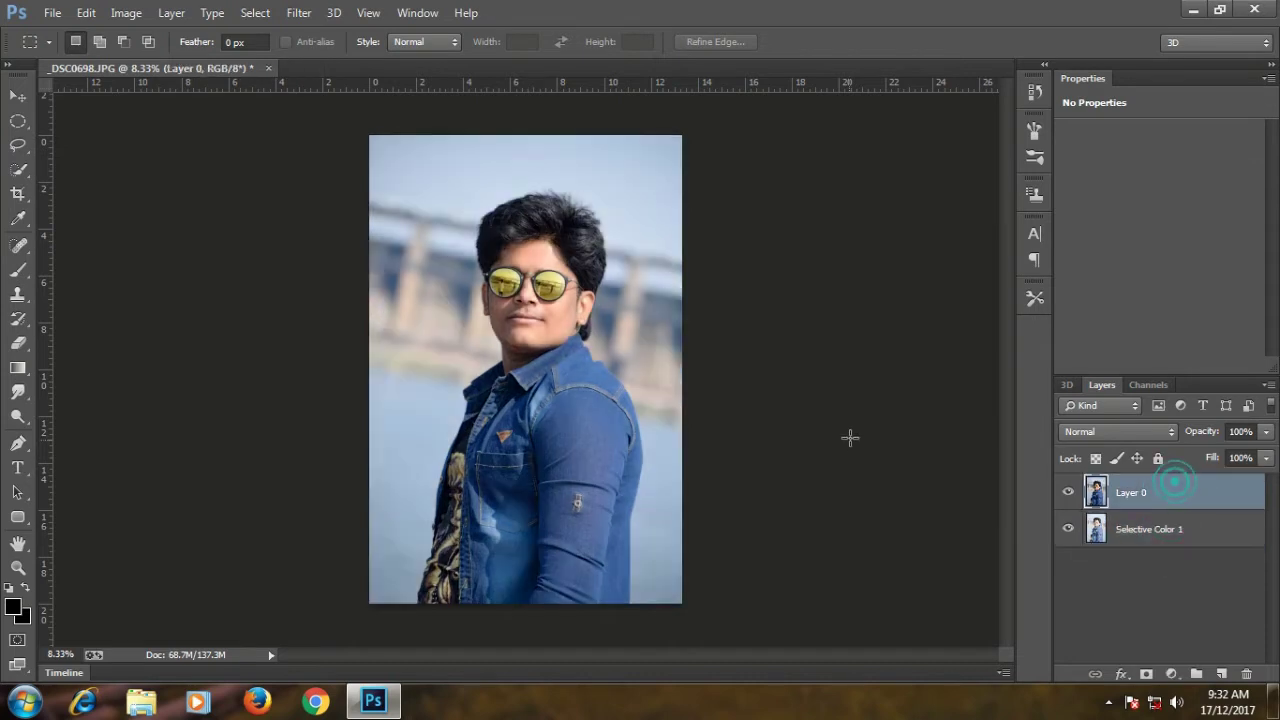
click(302, 13)
mouse_move(480, 371)
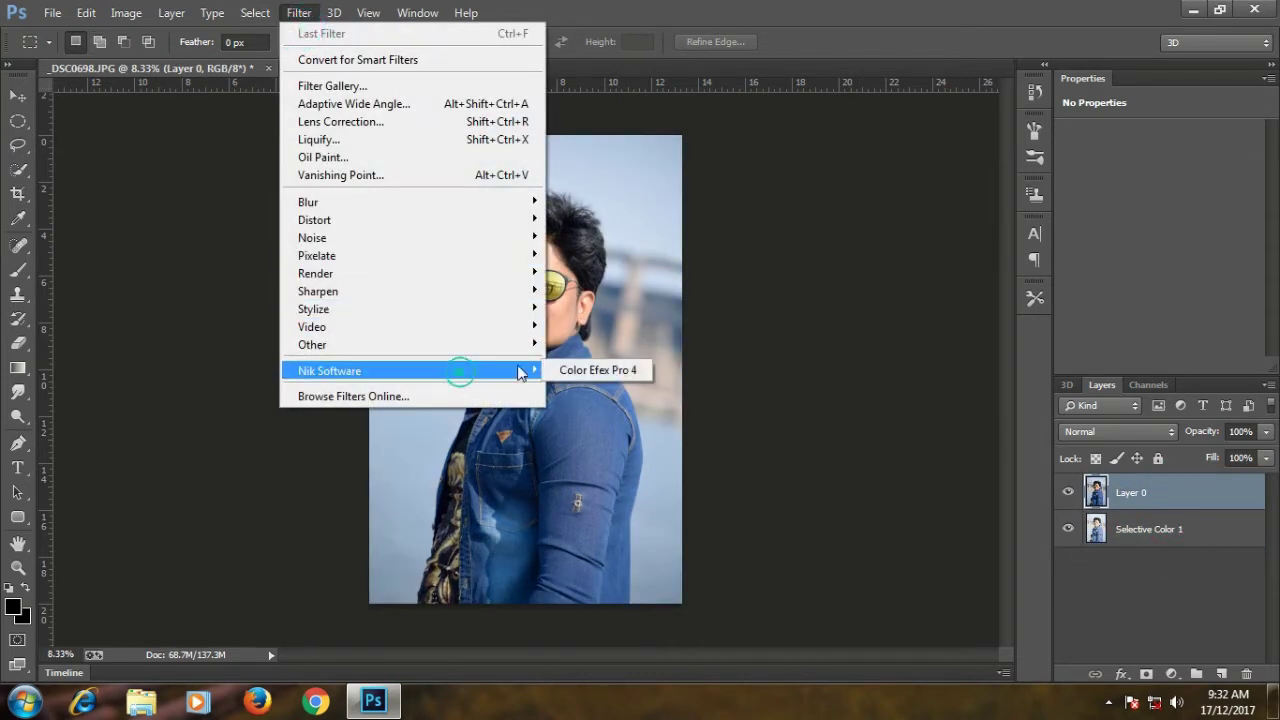
click(580, 371)
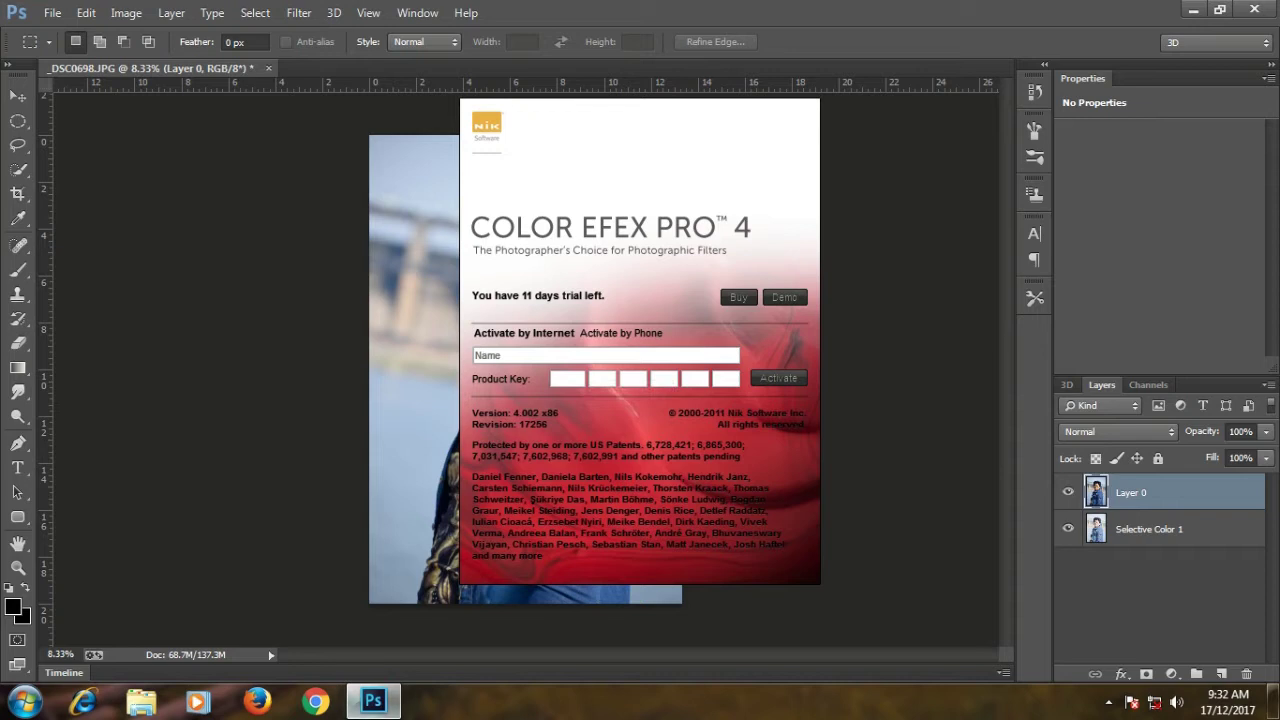
click(782, 298)
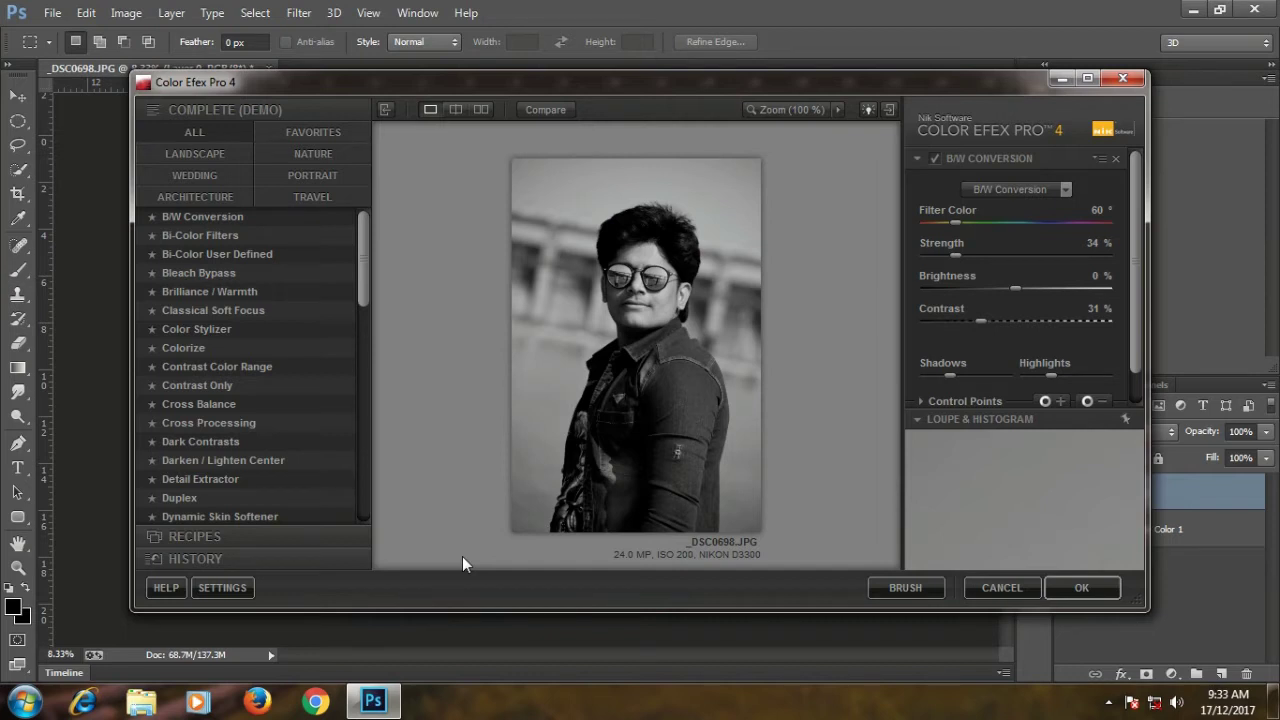
Step: Replace the B/W Conversion filter with Dark Contrasts and set its saturation to 50%
click(1116, 159)
click(1088, 78)
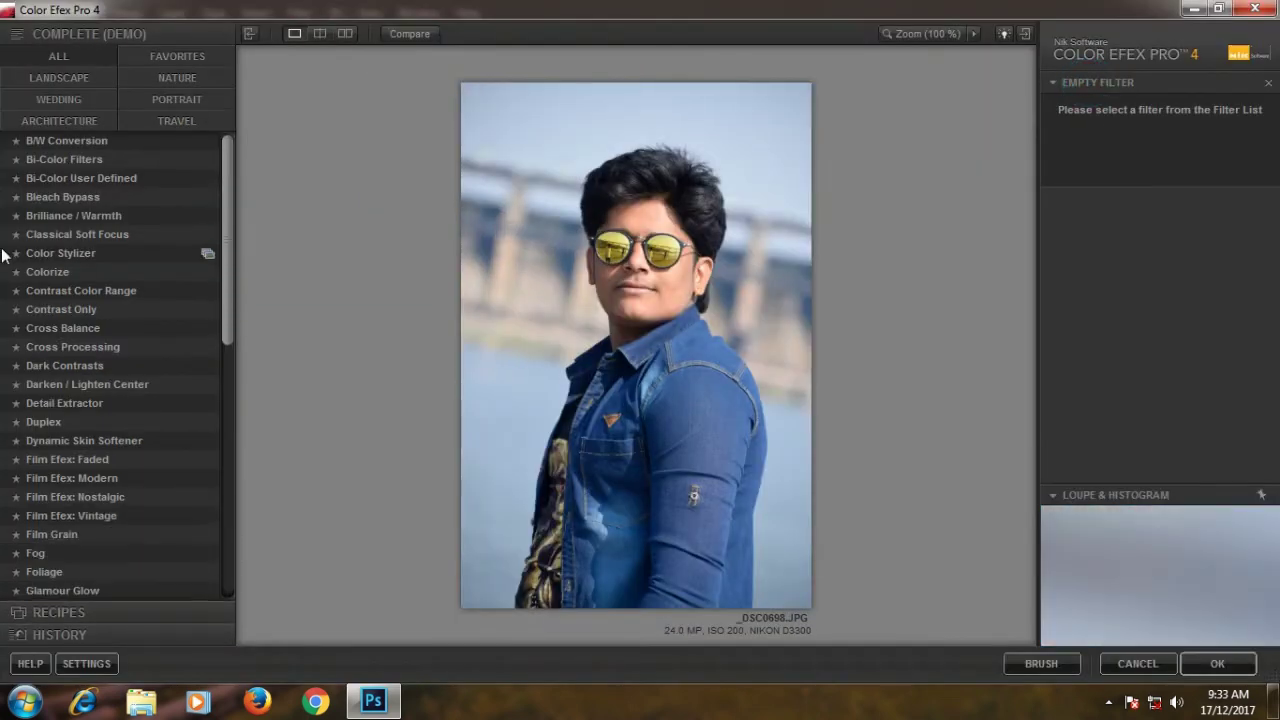
click(48, 366)
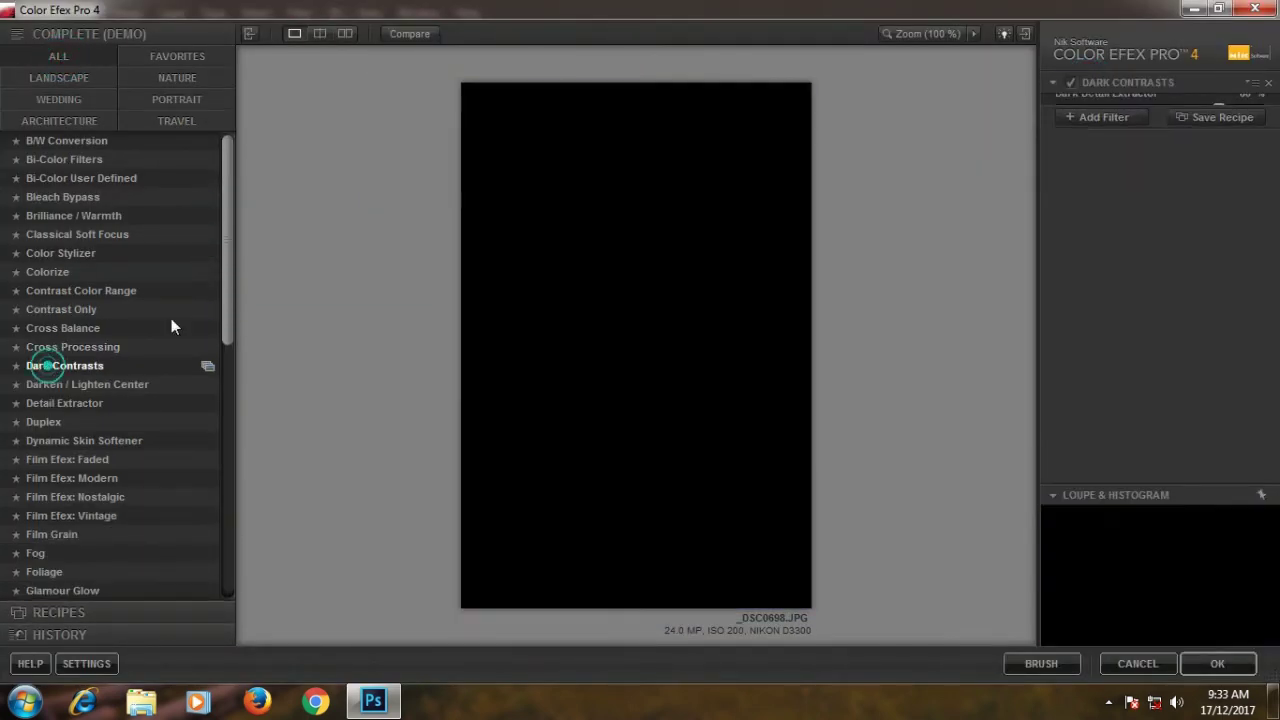
click(1259, 227)
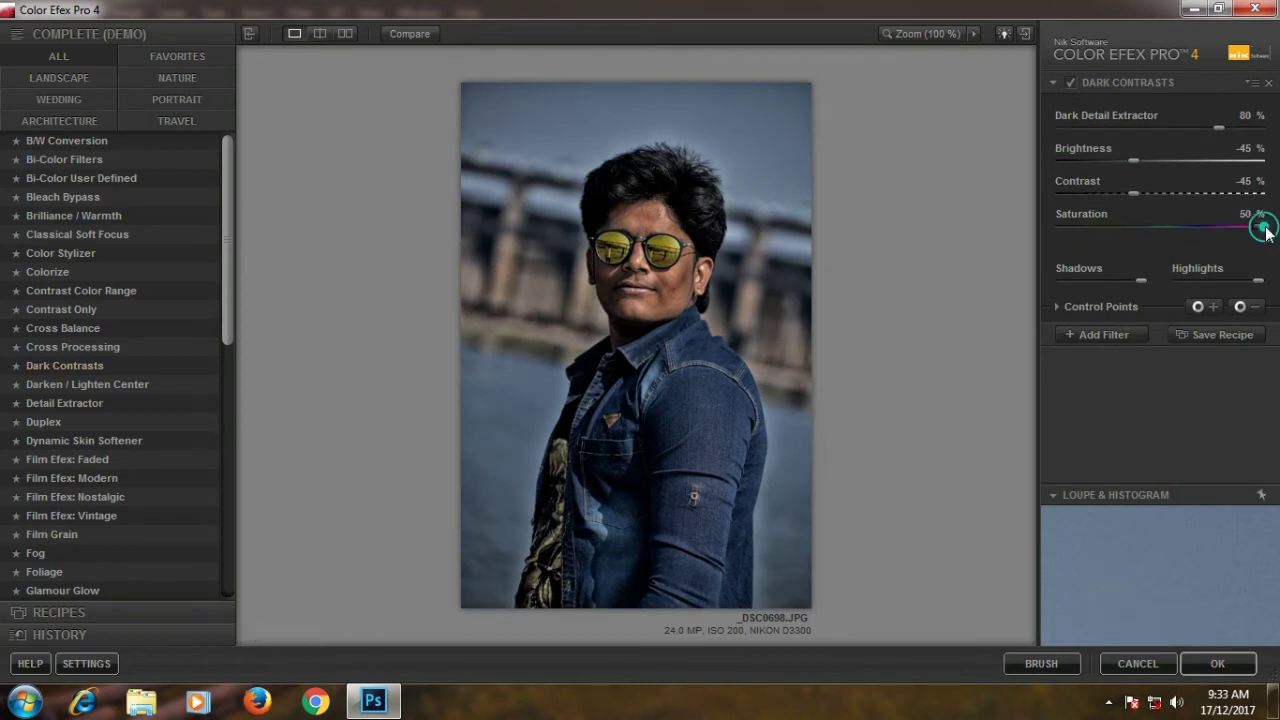
Step: Add a Contrast Color Range filter from the landscape set with 20% color contrast and reduced contrast, and apply the filters
click(1125, 338)
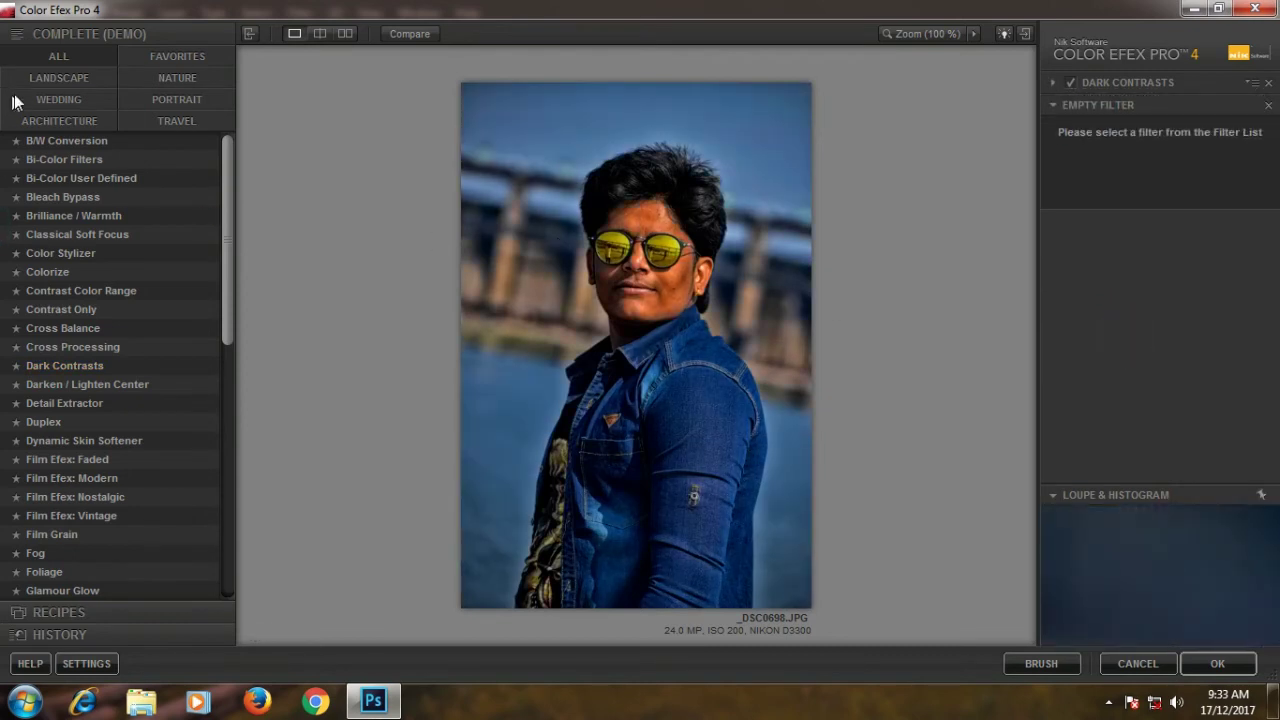
click(59, 78)
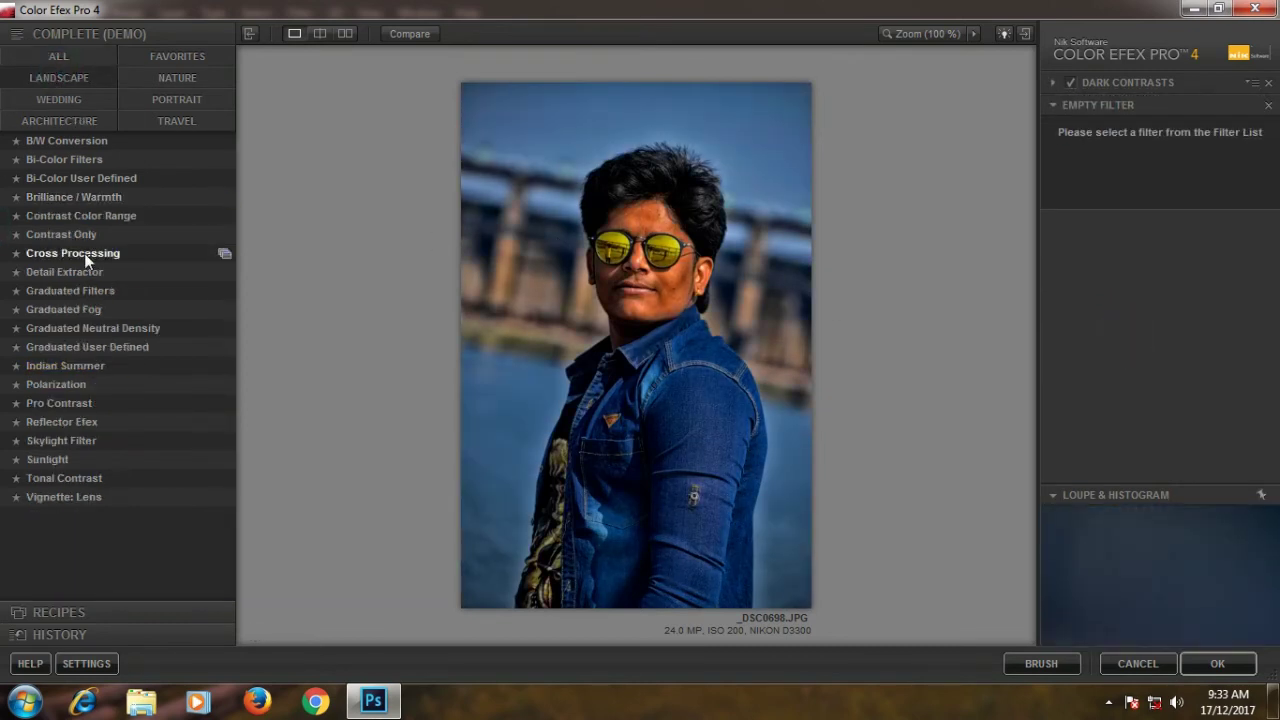
click(147, 215)
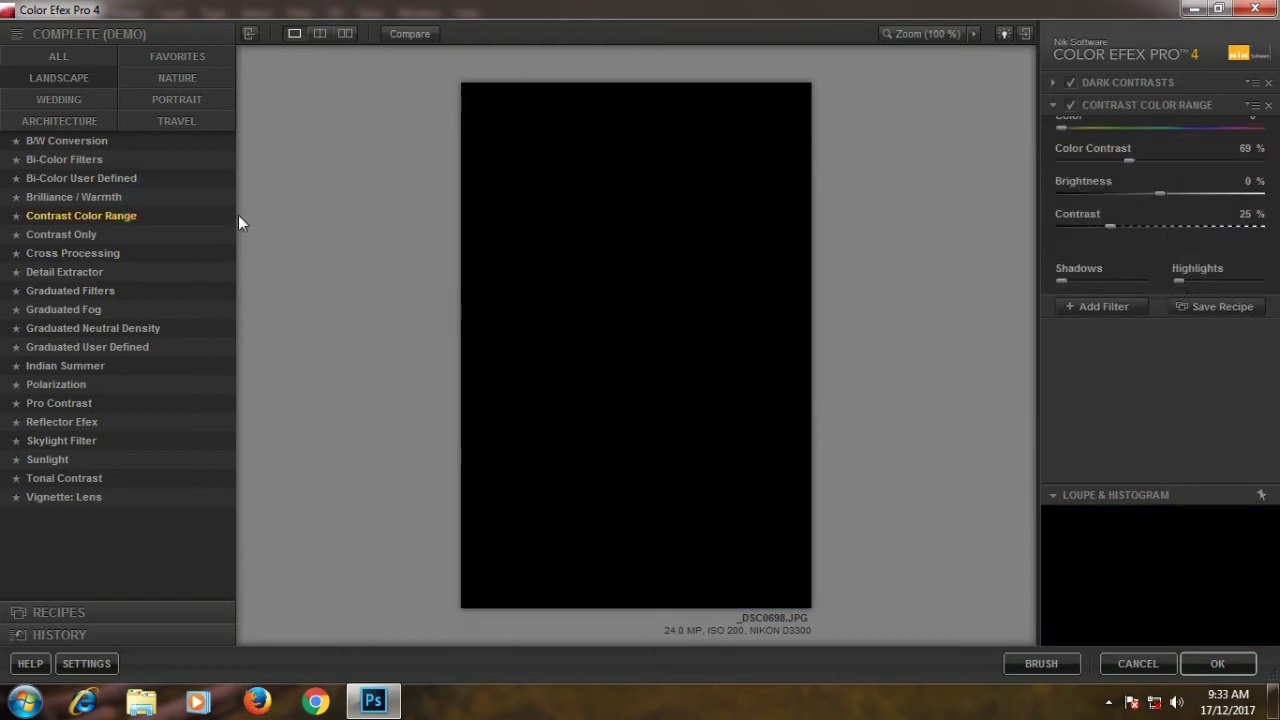
click(1081, 182)
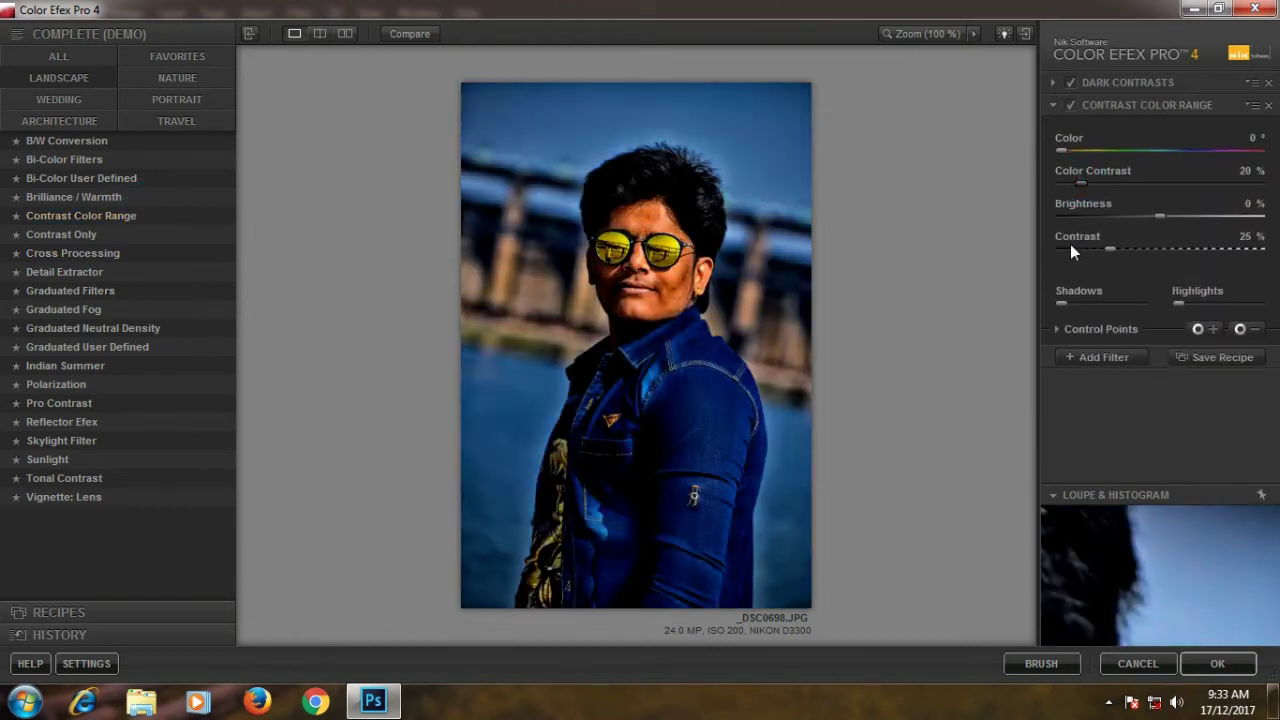
click(1068, 247)
click(1215, 662)
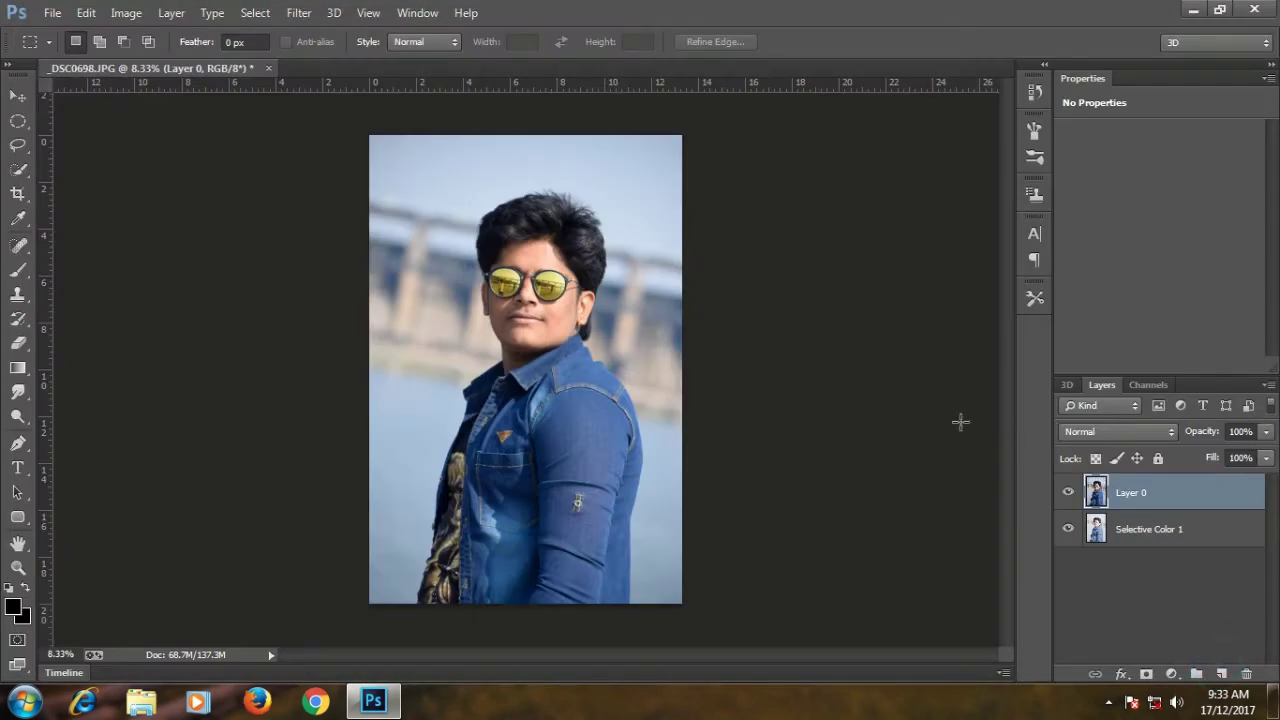
Step: Run the last-used filter again on Layer 0
click(298, 13)
click(340, 31)
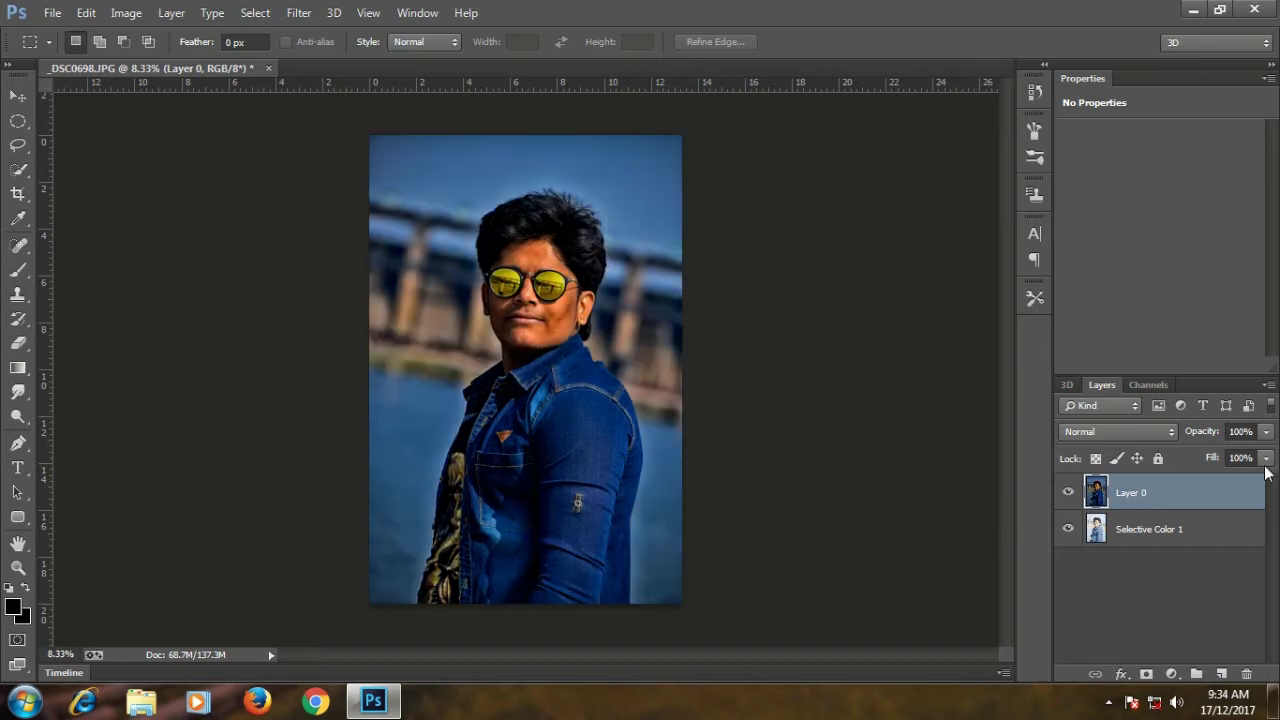
Step: Choose the Eraser tool and enlarge its brush to 400 px for work on the face
click(18, 270)
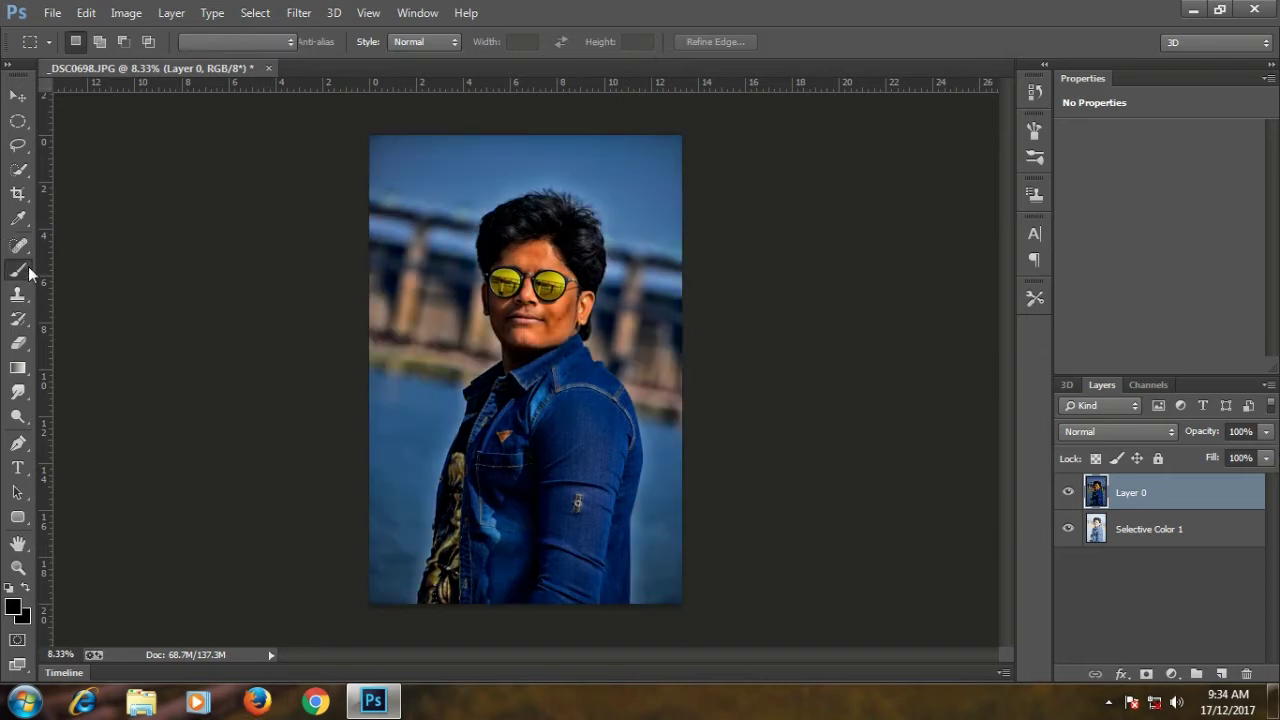
click(24, 344)
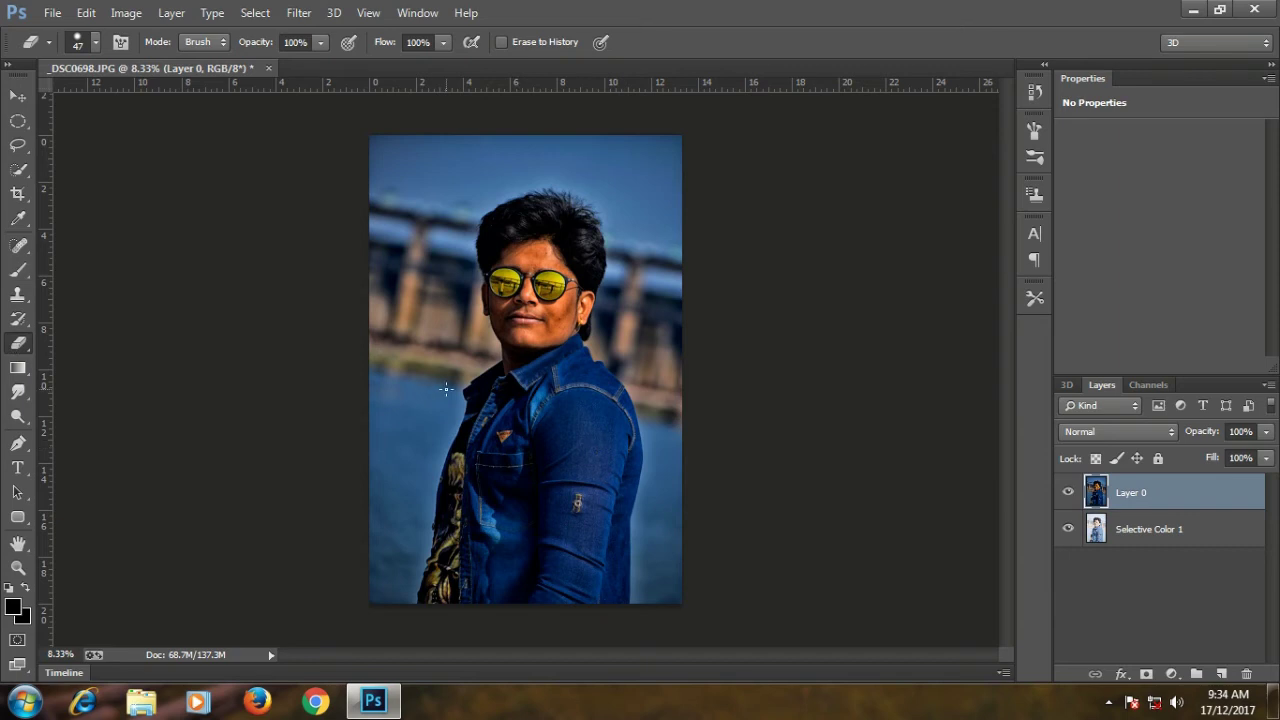
key(ctrl+plus)
key(ctrl+plus)
key(ctrl+plus)
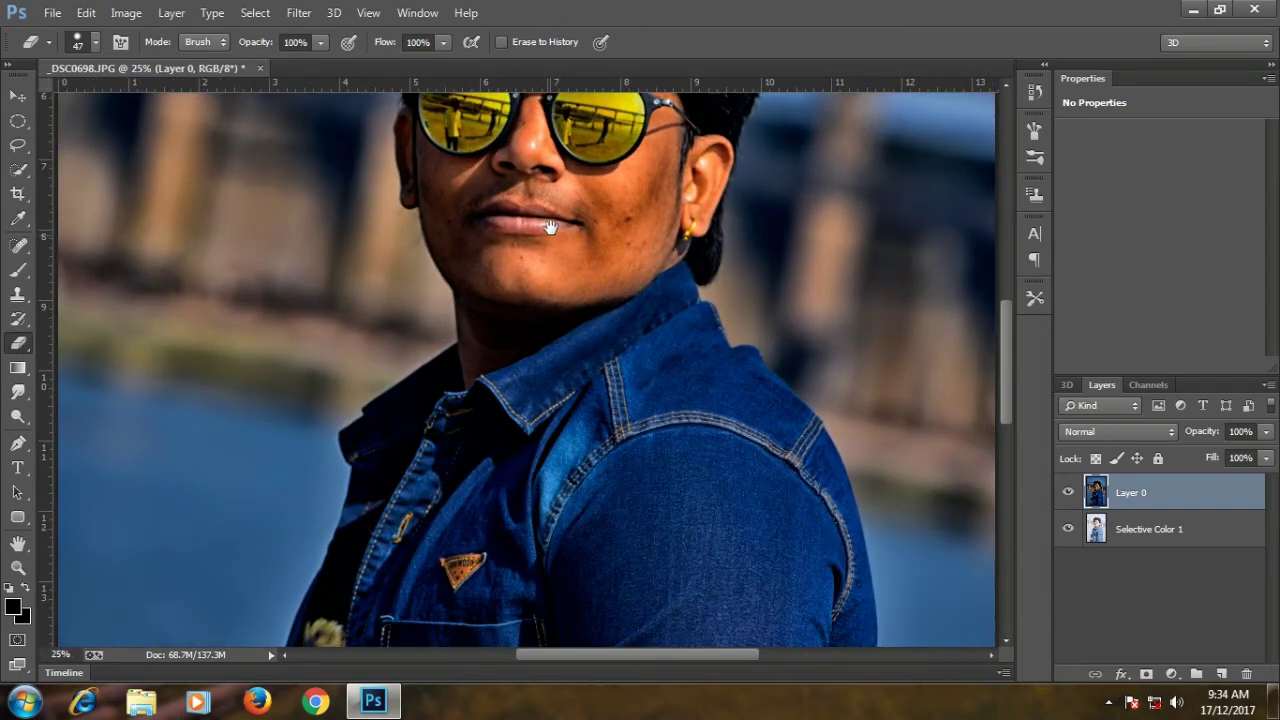
drag(550, 228, 520, 418)
key(bracketright)
key(bracketright)
key(bracketright)
key(bracketright)
key(bracketright)
key(bracketright)
key(bracketright)
key(bracketright)
key(bracketright)
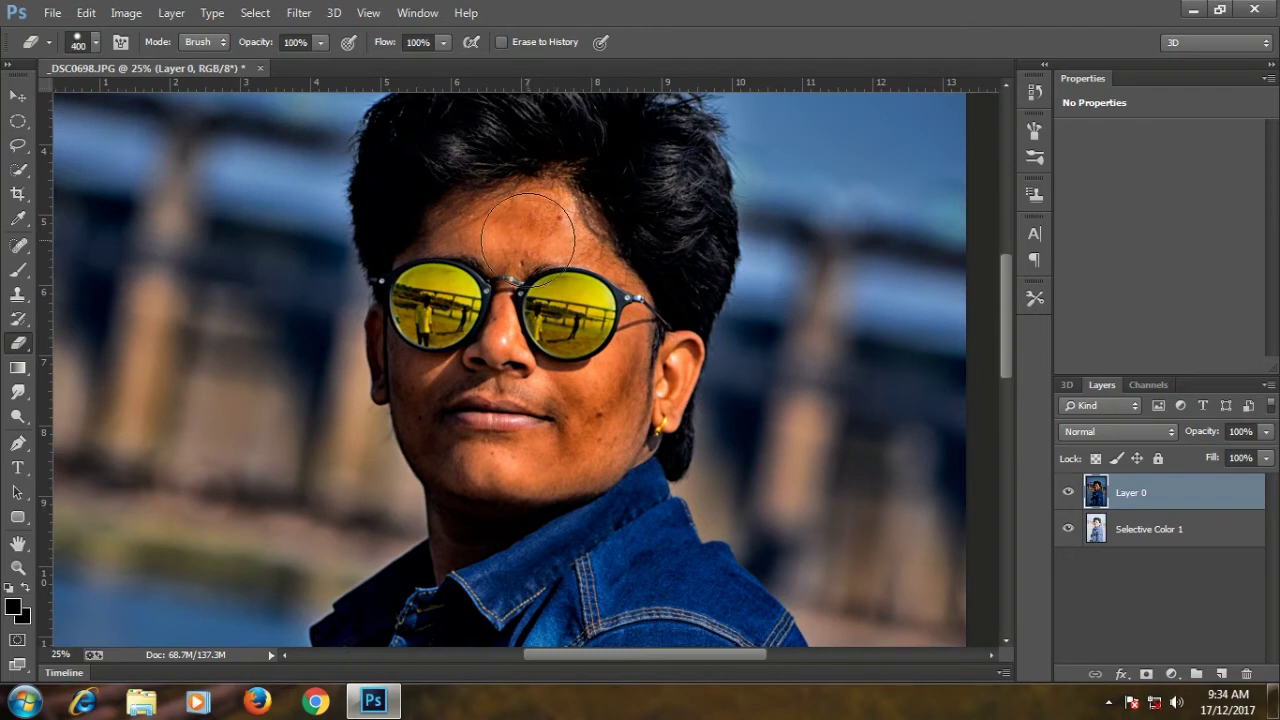
Step: Erase a first spot on the forehead of Layer 0 and set the eraser's hardness to 20%
right_click(545, 240)
click(668, 330)
click(478, 240)
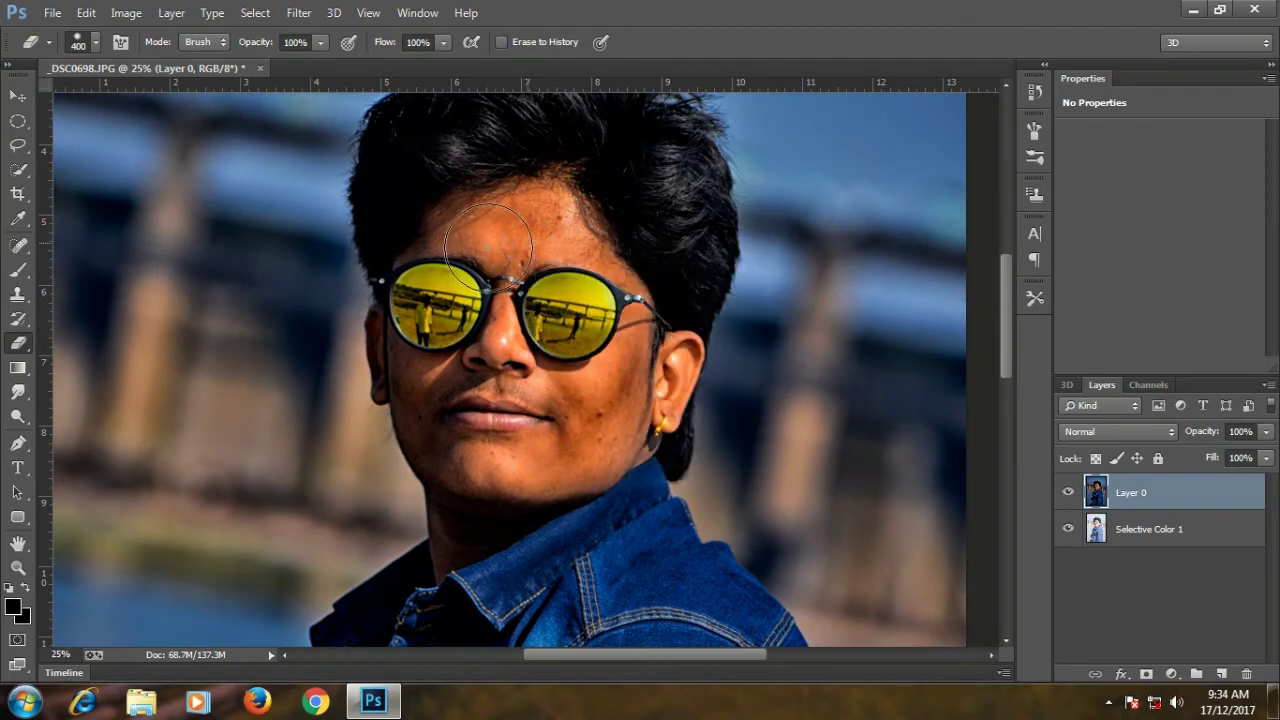
click(478, 240)
right_click(492, 245)
click(609, 335)
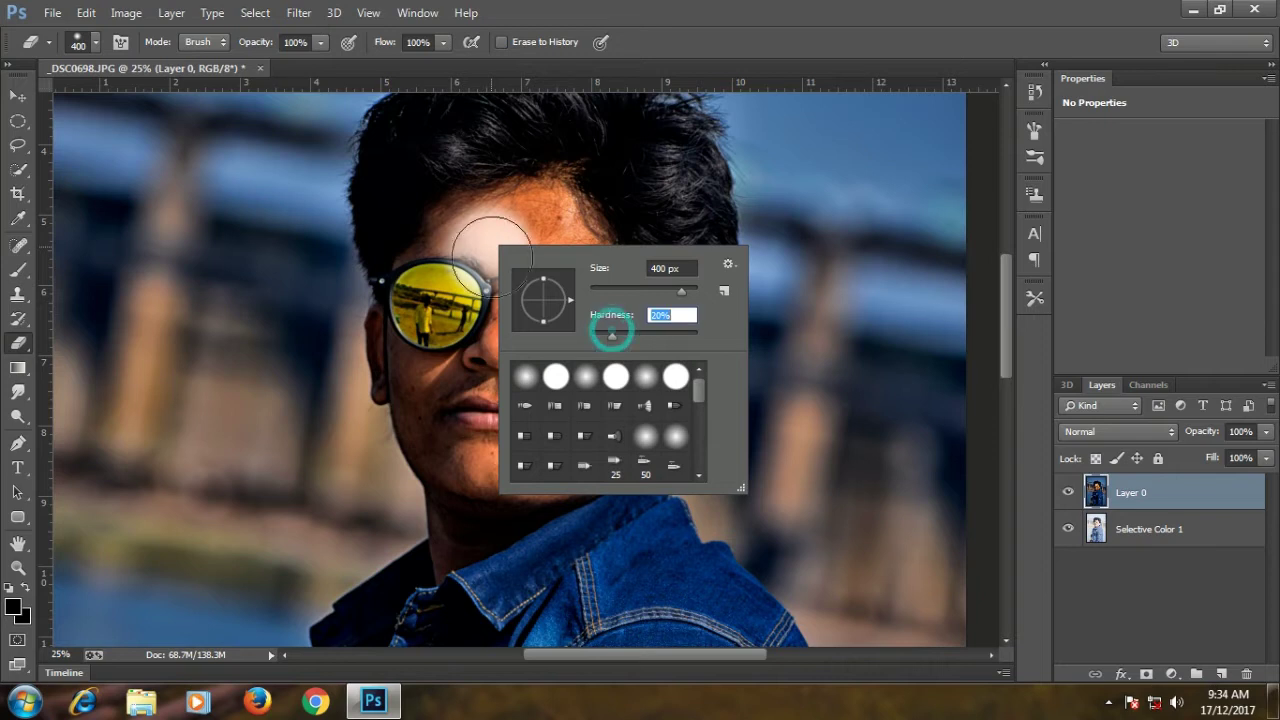
Step: Erase Layer 0 over the forehead, sunglasses, nose and cheeks to reveal the brighter layer beneath
click(483, 230)
click(482, 229)
mouse_move(482, 229)
mouse_down()
mouse_move(550, 212)
mouse_move(493, 225)
mouse_move(552, 230)
mouse_move(609, 305)
mouse_move(613, 359)
mouse_move(599, 363)
mouse_move(584, 314)
mouse_move(544, 426)
mouse_move(564, 331)
mouse_move(618, 394)
mouse_move(595, 416)
mouse_move(513, 422)
mouse_move(500, 306)
mouse_move(482, 273)
mouse_move(464, 328)
mouse_move(447, 305)
mouse_move(452, 268)
mouse_move(414, 333)
mouse_move(384, 320)
mouse_move(386, 374)
mouse_move(386, 344)
mouse_move(393, 366)
mouse_move(422, 340)
mouse_up()
Step: Reduce the eraser to 125 px and erase Layer 0 over the ear on the shaded side of the face
key(bracketleft)
key(bracketleft)
key(bracketleft)
key(bracketleft)
key(bracketleft)
key(ctrl+plus)
key(ctrl+plus)
key(ctrl+plus)
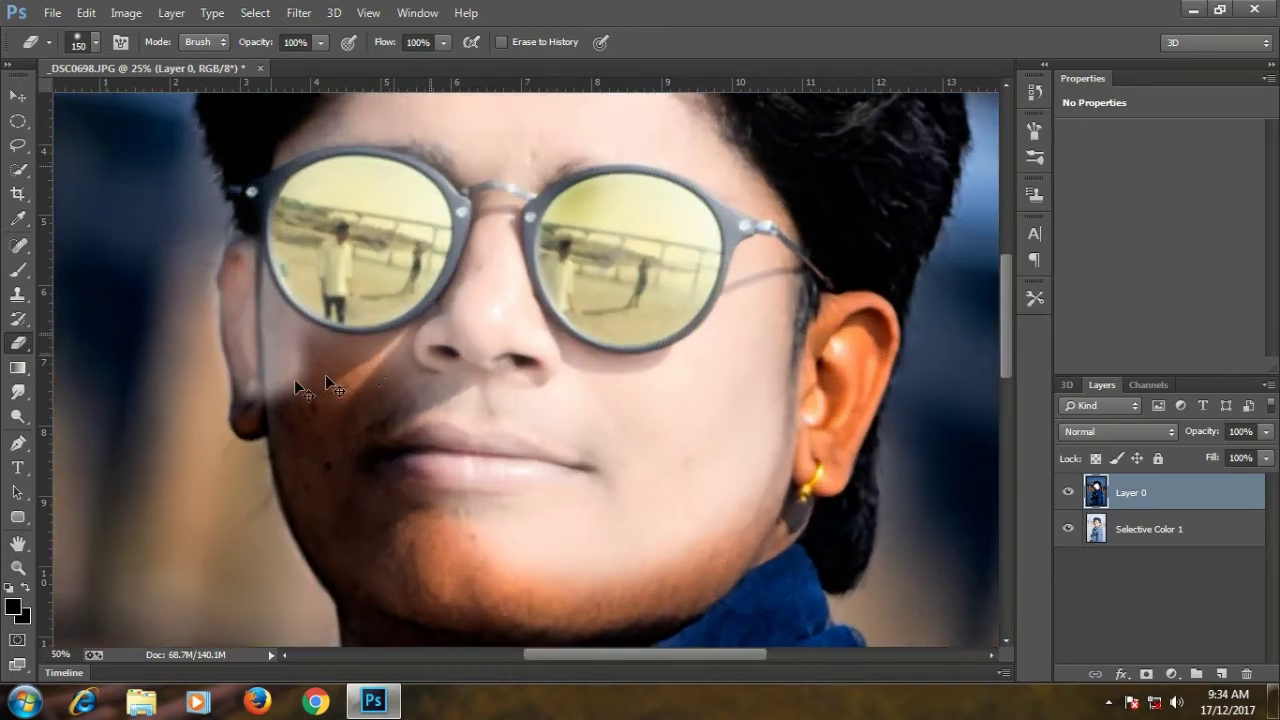
key(bracketleft)
key(bracketleft)
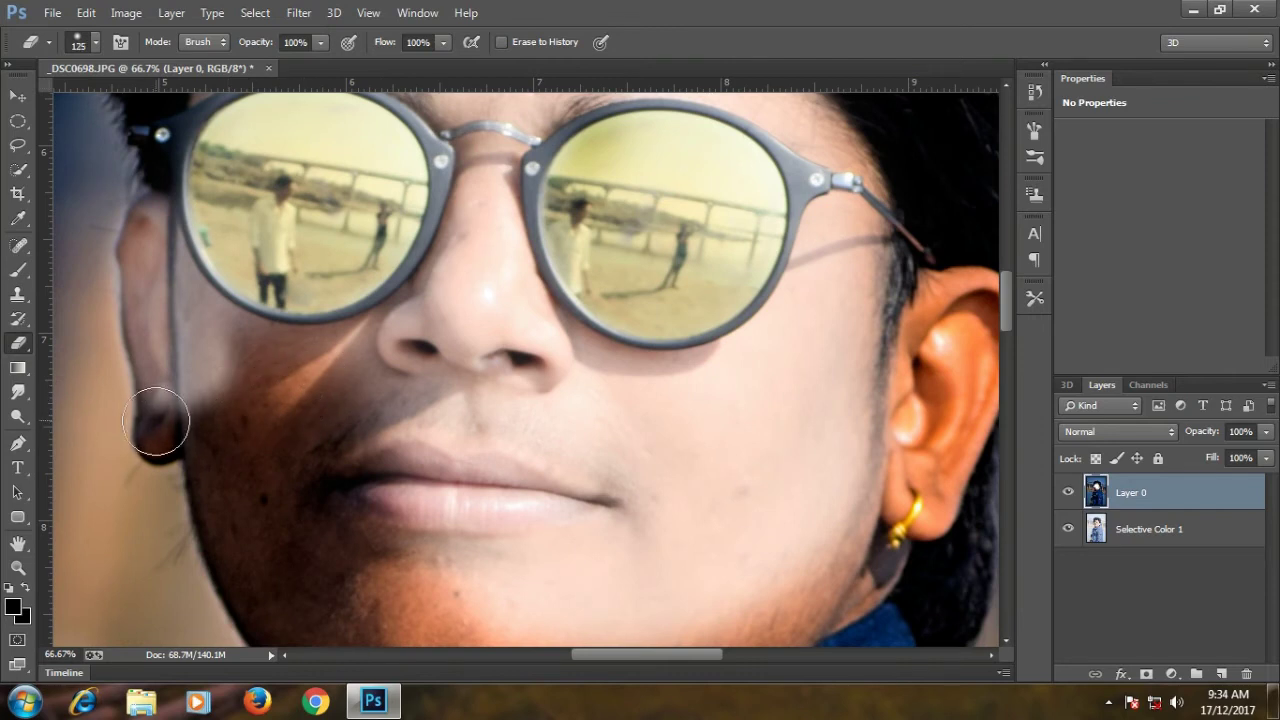
drag(157, 434, 145, 272)
Step: Enlarge the eraser to 150 px and erase Layer 0 over the shaded cheek, chin and neck
key(bracketright)
mouse_move(240, 340)
mouse_down()
mouse_move(309, 529)
mouse_move(358, 520)
mouse_move(266, 380)
mouse_move(240, 385)
mouse_move(222, 220)
mouse_move(214, 349)
mouse_move(206, 297)
mouse_move(246, 432)
mouse_up()
mouse_move(296, 495)
mouse_down()
mouse_move(225, 391)
mouse_move(220, 350)
mouse_move(296, 369)
mouse_move(387, 513)
mouse_move(368, 383)
mouse_move(386, 538)
mouse_move(468, 444)
mouse_move(453, 543)
mouse_move(405, 238)
mouse_up()
mouse_move(257, 251)
mouse_down()
mouse_move(274, 414)
mouse_move(261, 220)
mouse_move(273, 453)
mouse_move(675, 210)
mouse_move(693, 185)
mouse_move(555, 212)
mouse_move(389, 296)
mouse_move(367, 322)
mouse_move(499, 261)
mouse_move(323, 336)
mouse_move(344, 256)
mouse_move(315, 380)
mouse_up()
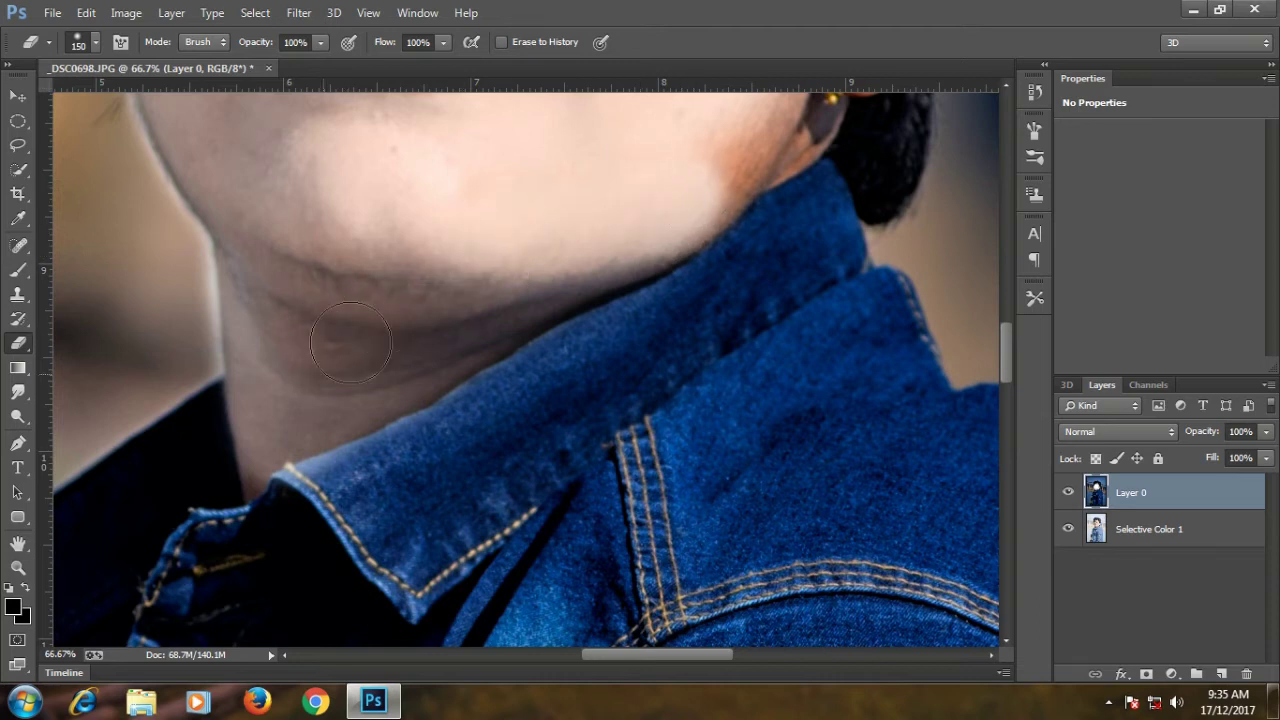
Step: Erase Layer 0 over the remaining dark jaw edge and the ear with the gold earring
drag(606, 263, 143, 520)
mouse_move(283, 425)
mouse_down()
mouse_move(230, 460)
mouse_move(337, 370)
mouse_move(440, 188)
mouse_move(367, 345)
mouse_move(350, 295)
mouse_move(366, 268)
mouse_move(395, 268)
mouse_move(400, 290)
mouse_move(340, 478)
mouse_move(369, 306)
mouse_up()
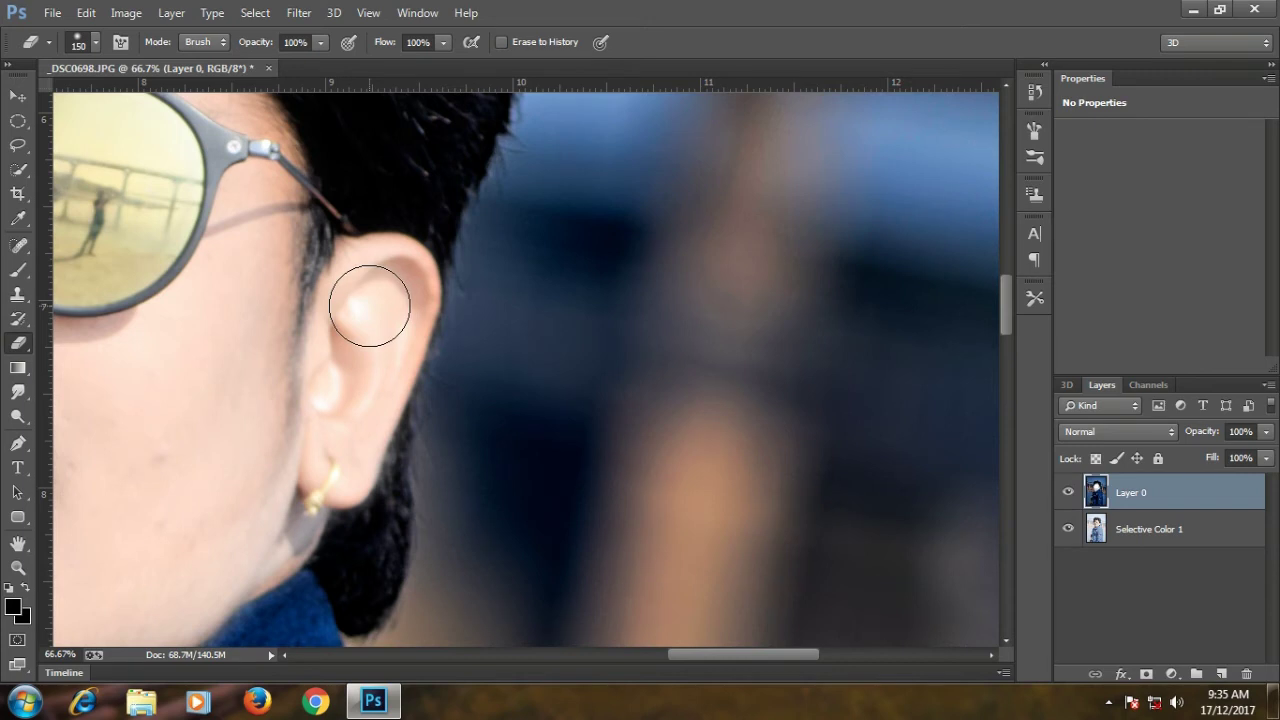
key(ctrl+minus)
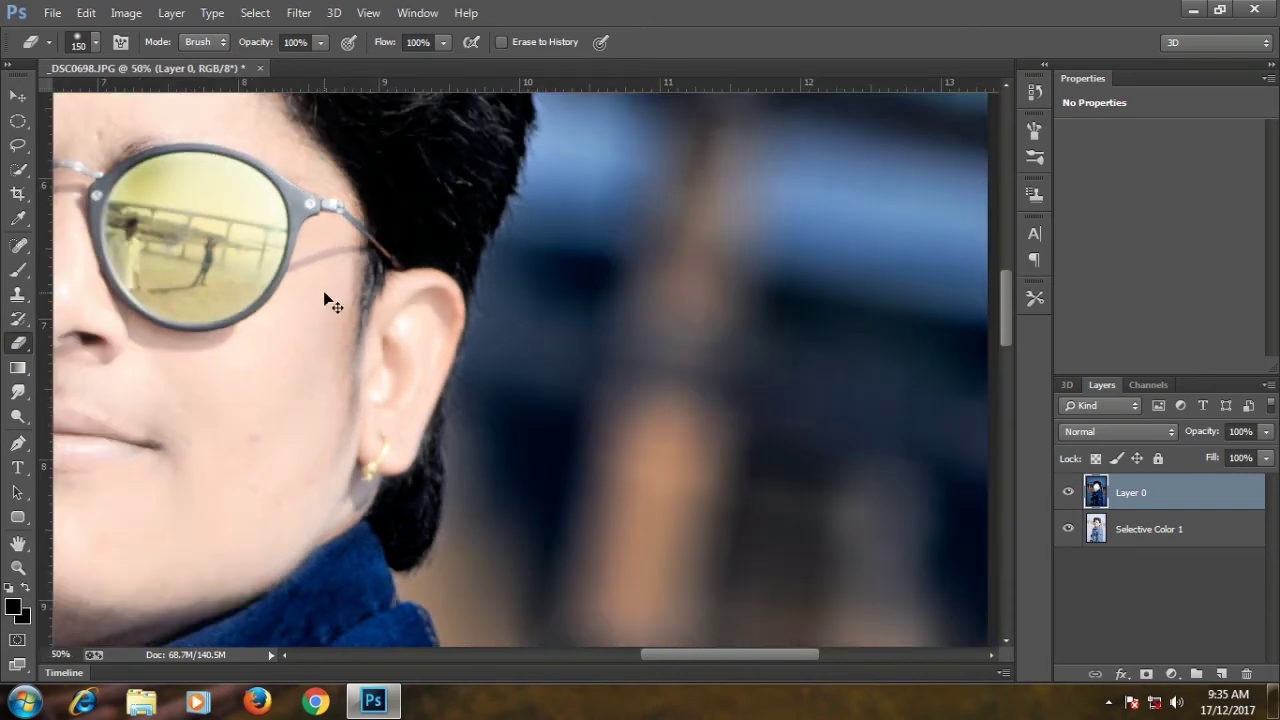
key(ctrl+minus)
drag(396, 305, 376, 410)
Step: Enlarge the eraser to 250 px and erase the remaining dark areas of Layer 0 on the forehead
key(bracketright)
key(bracketright)
key(bracketright)
drag(309, 164, 264, 162)
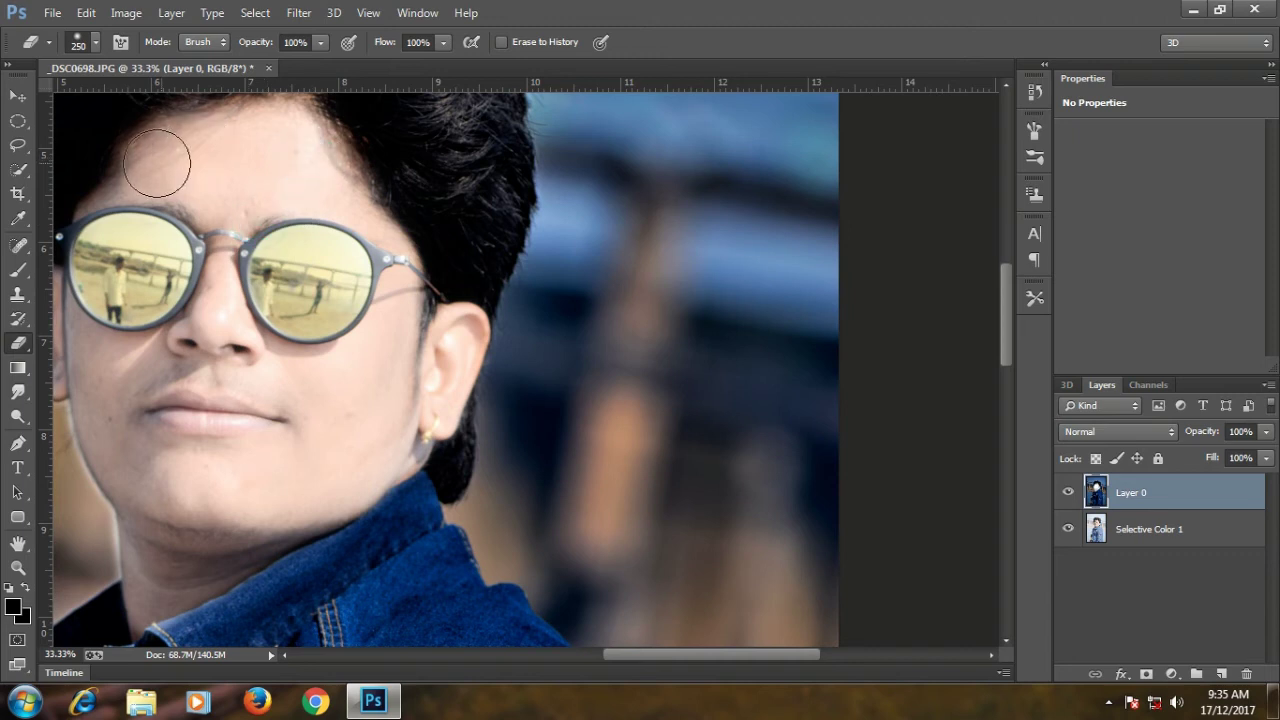
Step: Select the Selective Color 1 layer and open it in the Color Efex Pro 4 filter
key(ctrl+minus)
key(ctrl+minus)
key(ctrl+minus)
click(1140, 529)
click(309, 14)
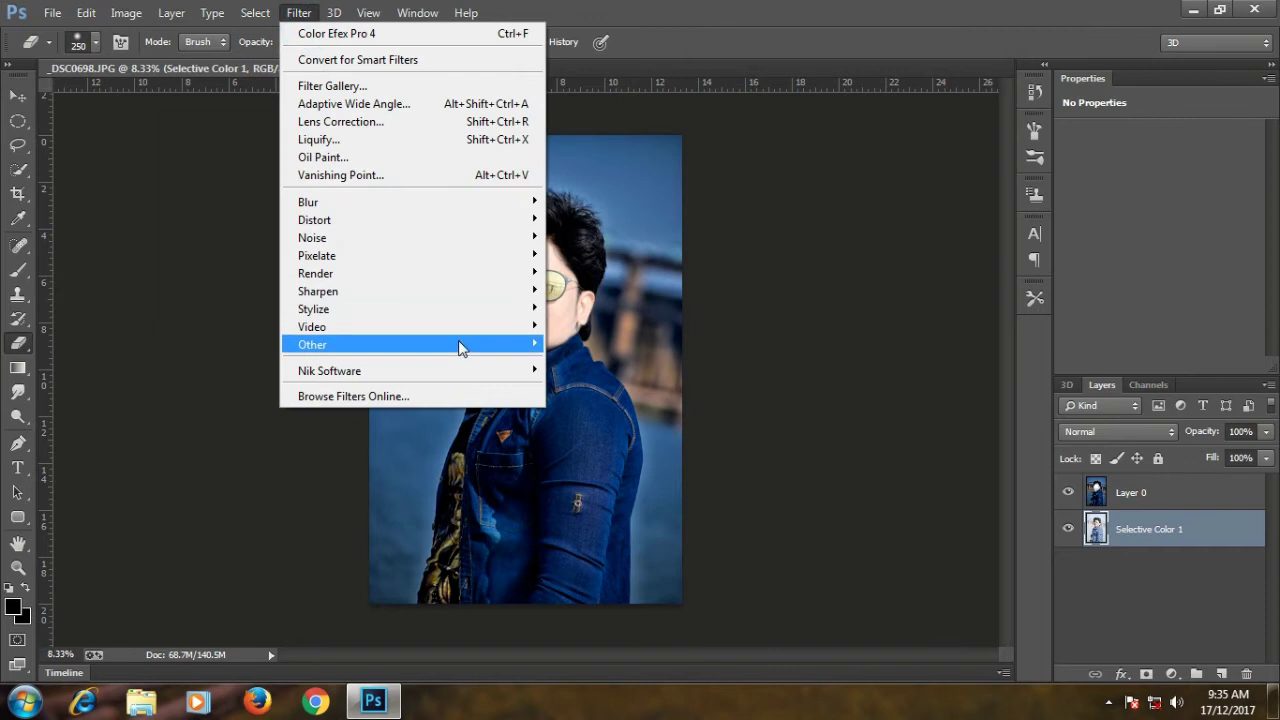
mouse_move(520, 370)
click(561, 362)
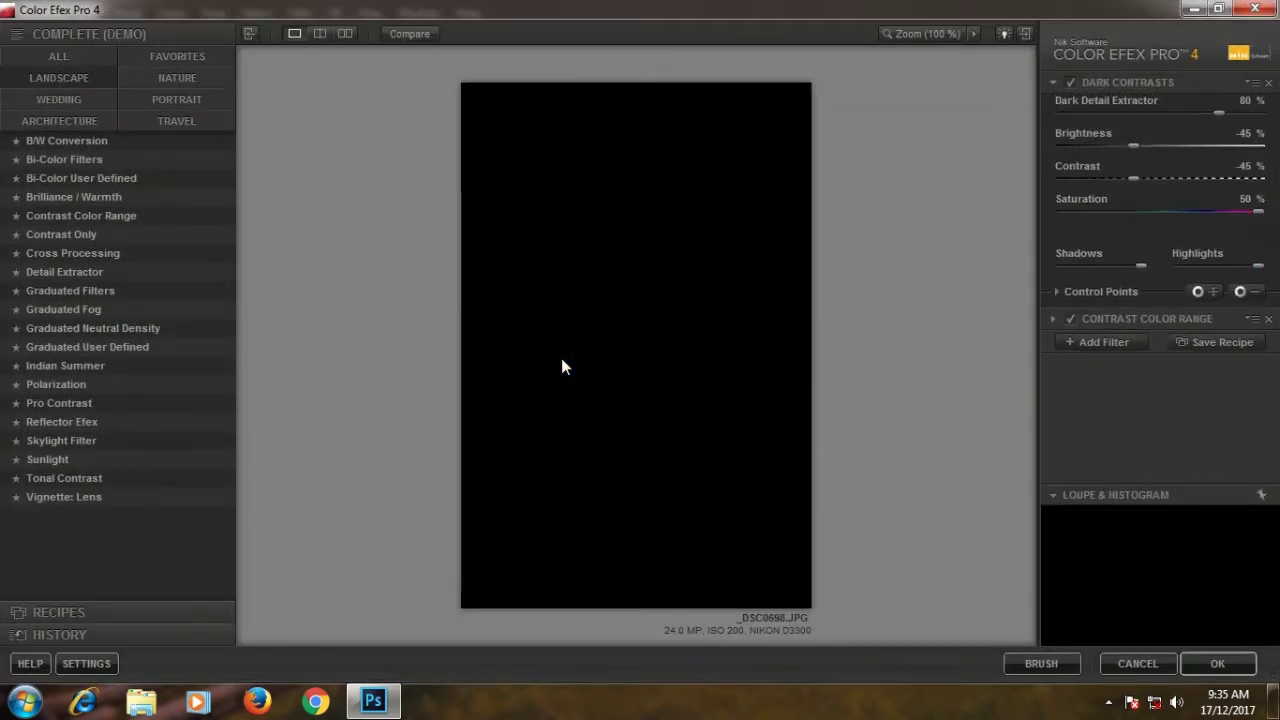
Step: Remove Dark Contrasts and use Contrast Color Range with 21% color contrast and 8% contrast
click(1268, 82)
click(100, 205)
click(106, 216)
click(1085, 162)
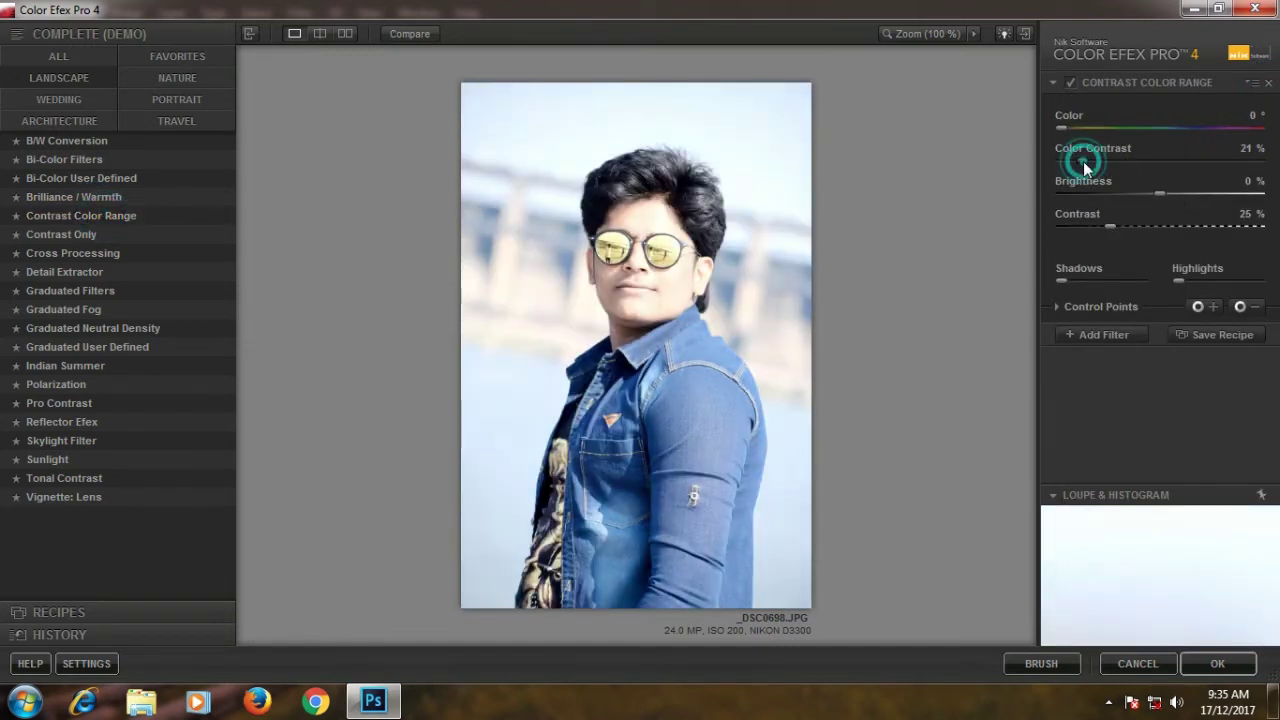
click(1078, 227)
Step: Add a Detail Extractor filter set to 2% and apply the filter stack to the layer
click(1104, 334)
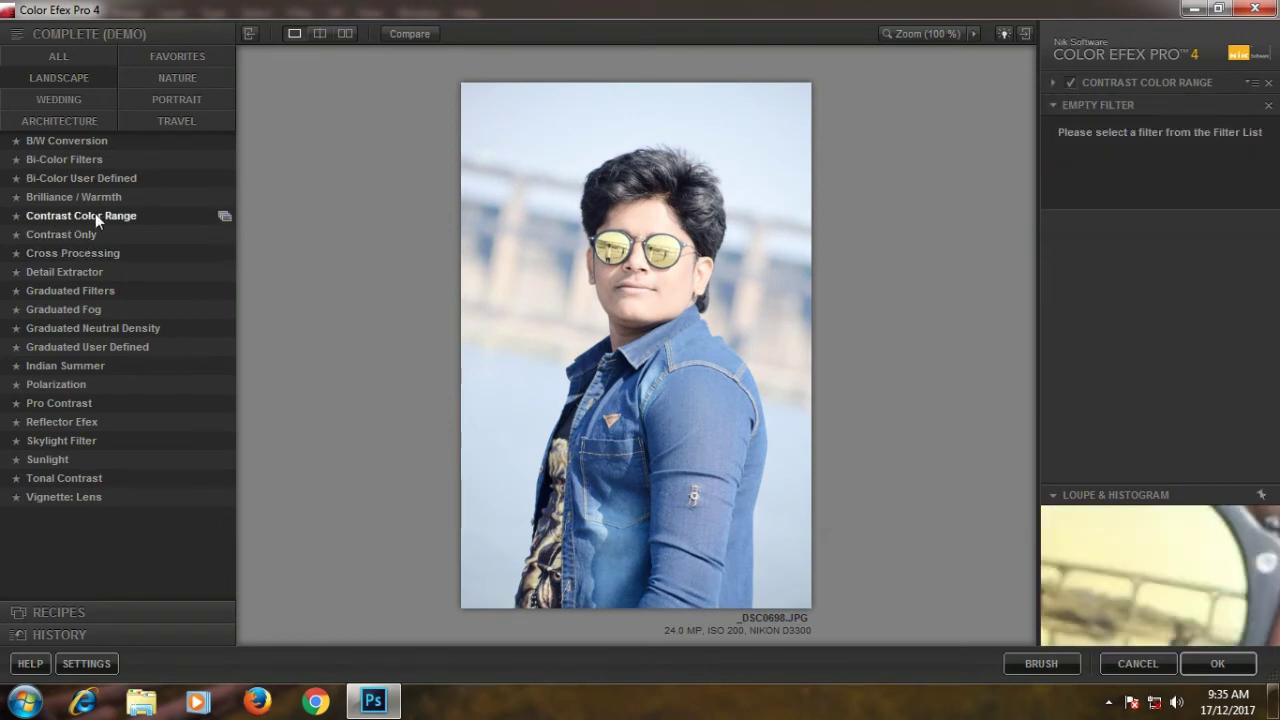
click(86, 271)
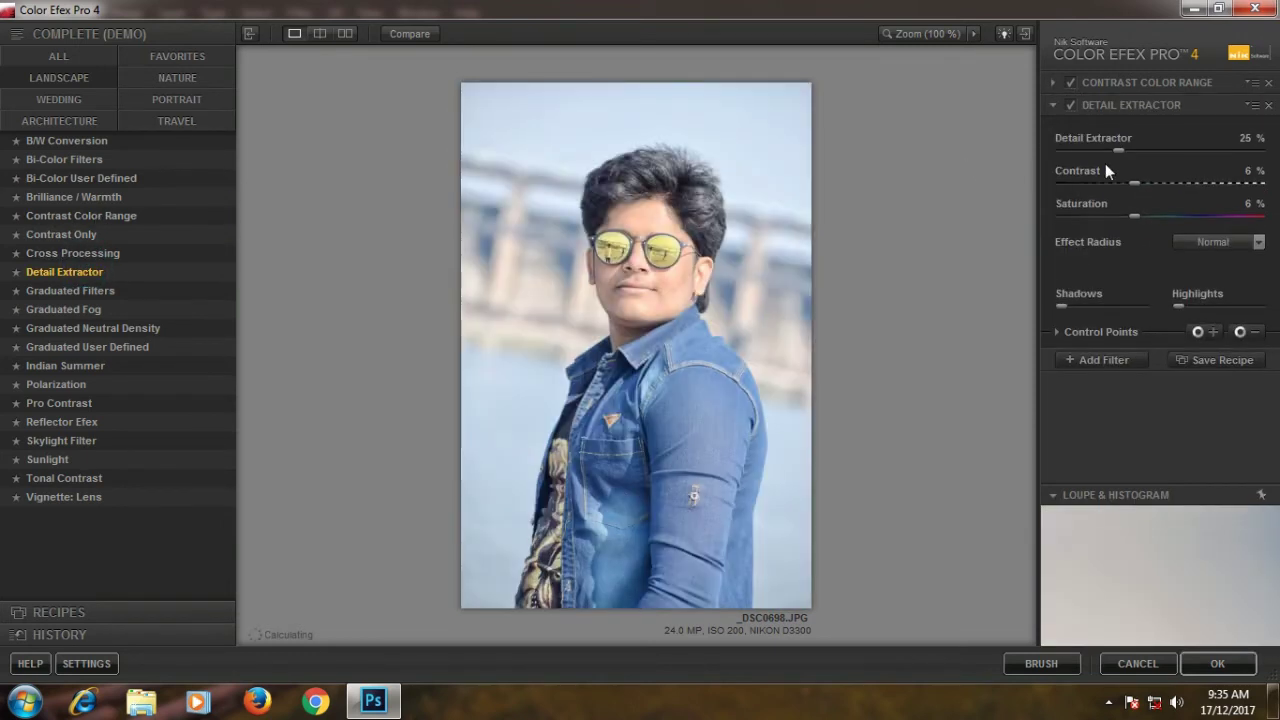
click(1082, 151)
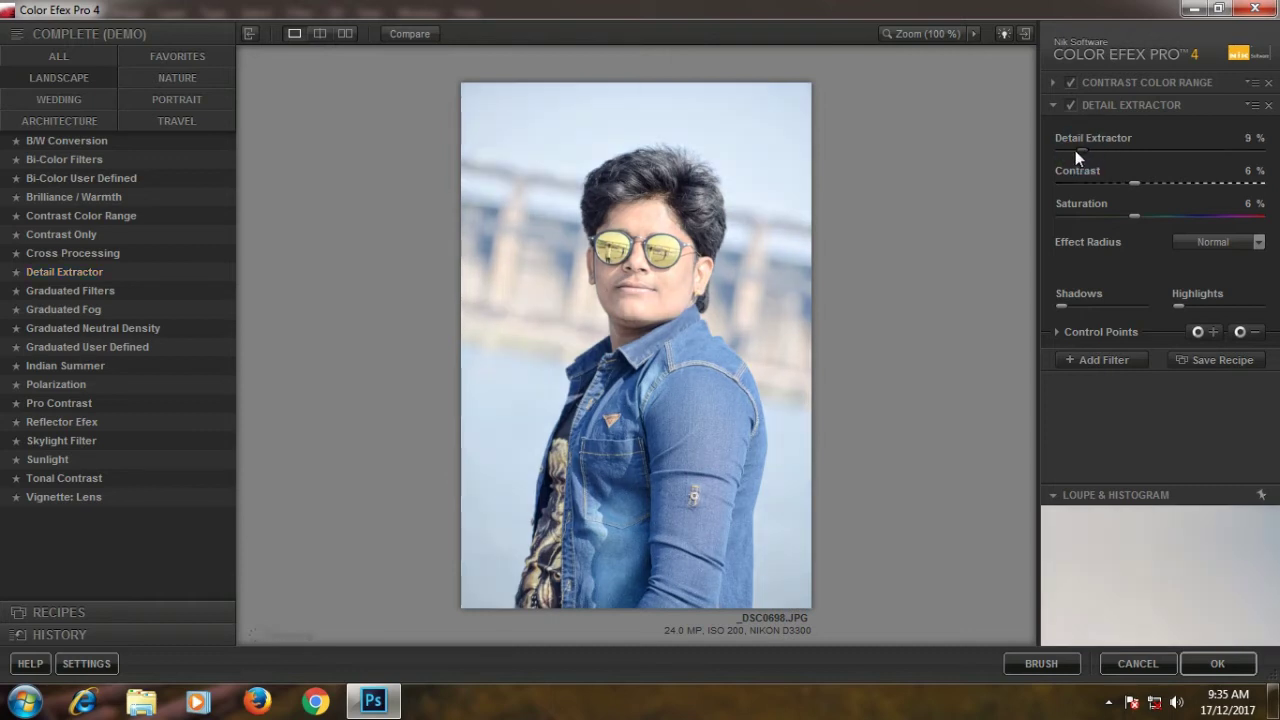
key(ctrl+z)
click(1066, 151)
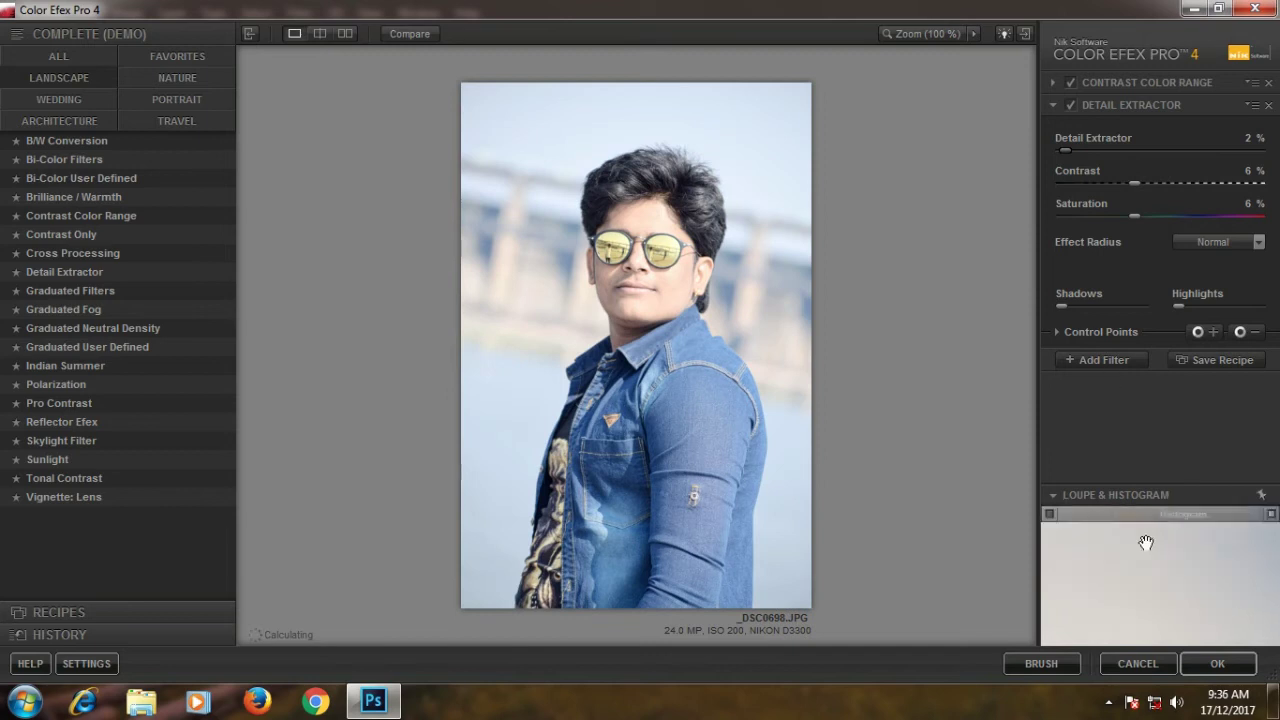
click(1249, 673)
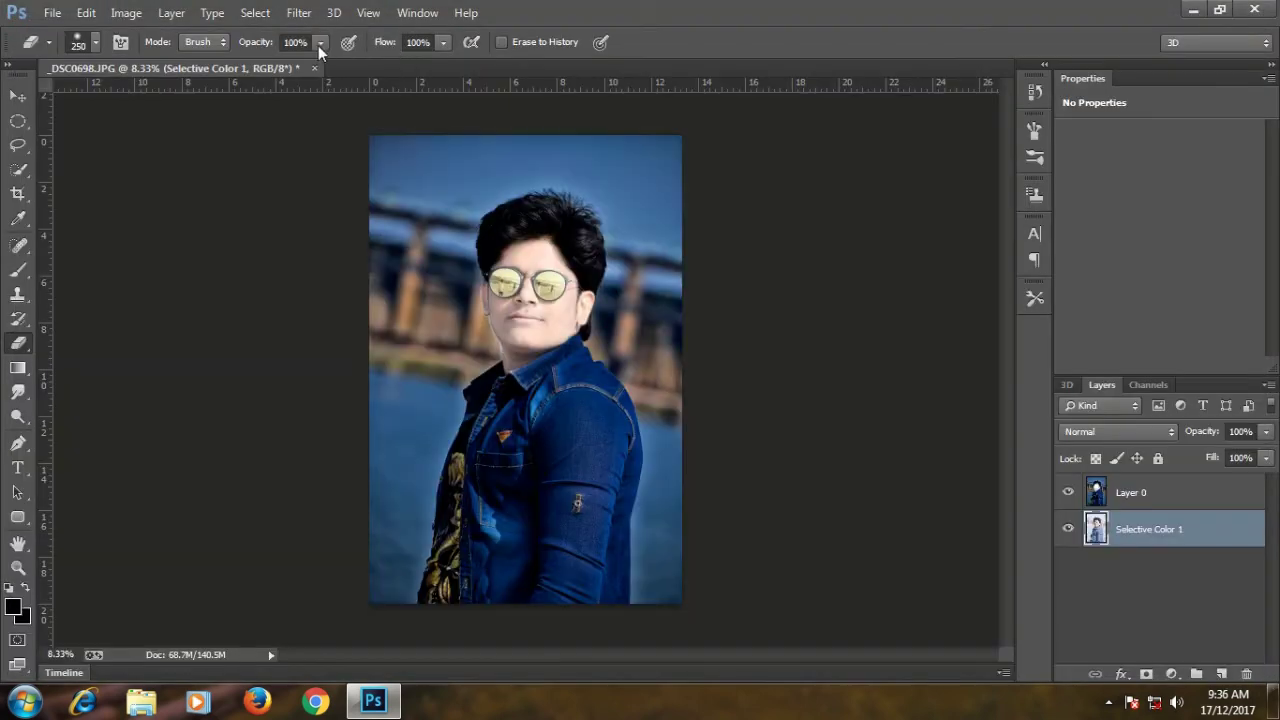
Step: Run the last-used Color Efex Pro 4 filter again on the Selective Color 1 layer
click(299, 13)
click(332, 33)
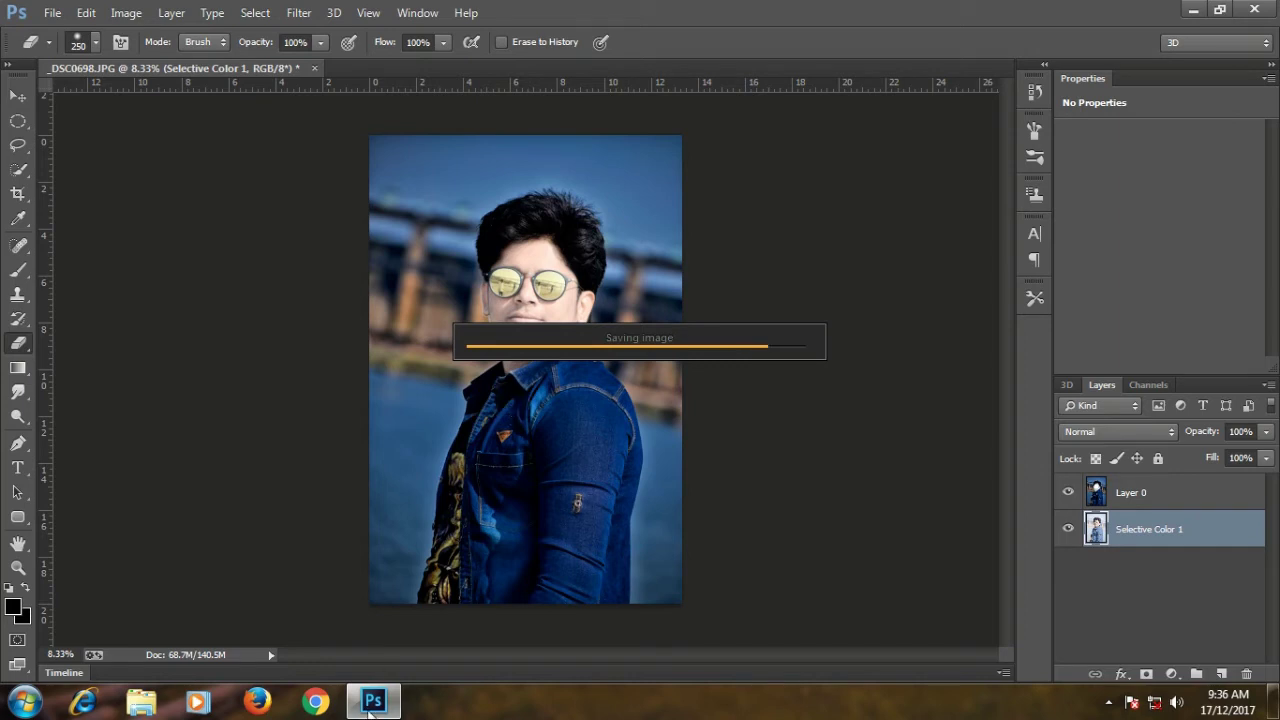
mouse_move(373, 701)
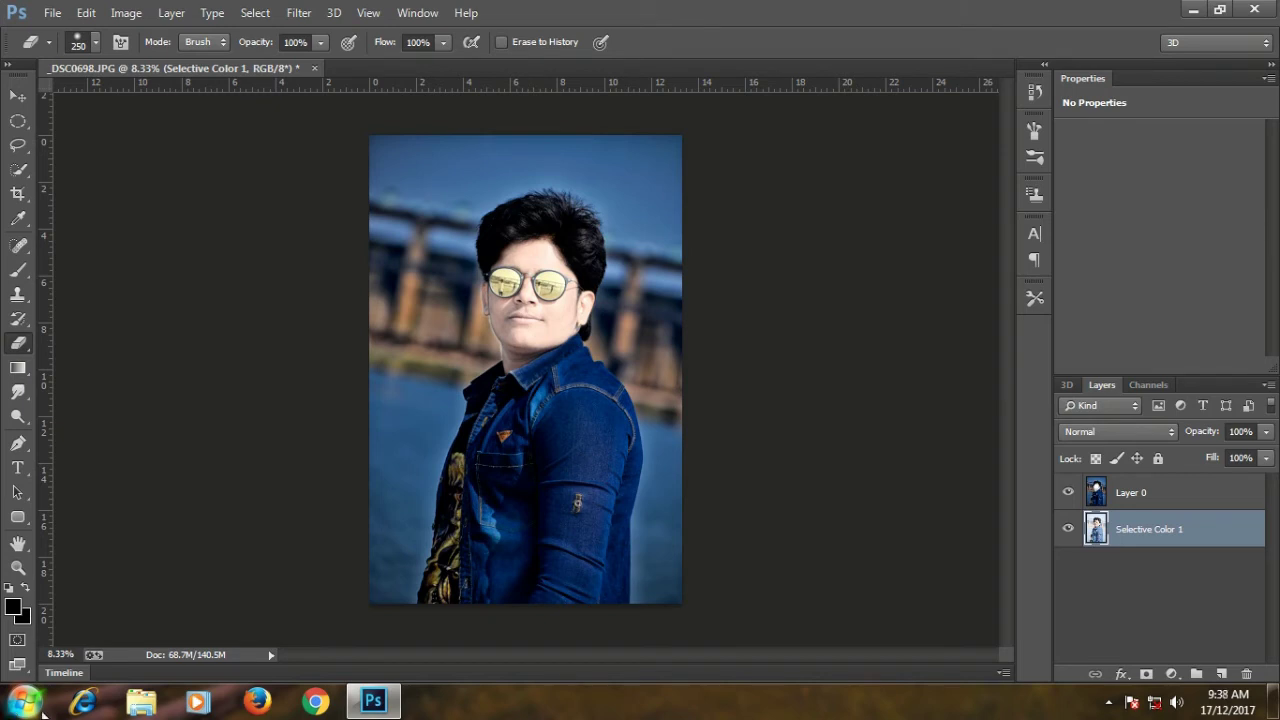
Step: Merge Layer 0 with the Selective Color 1 layer beneath it
click(1127, 494)
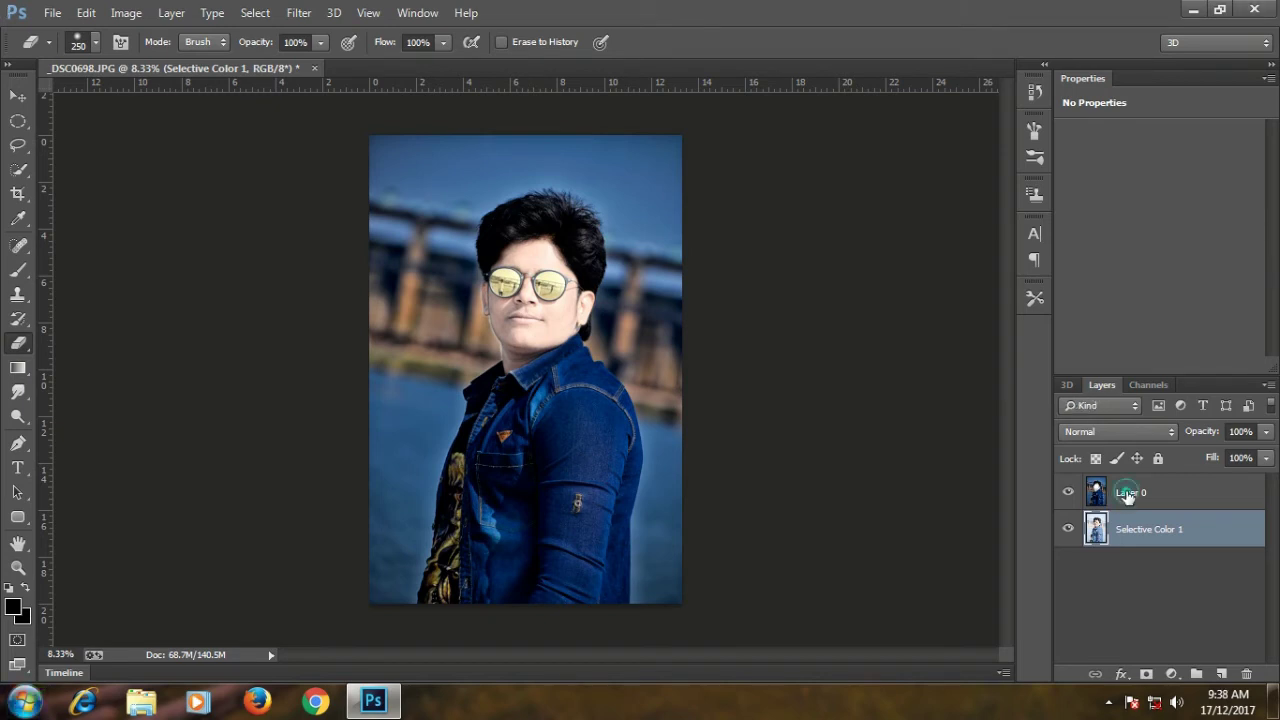
key(ctrl+e)
key(ctrl+plus)
key(ctrl+plus)
key(ctrl+plus)
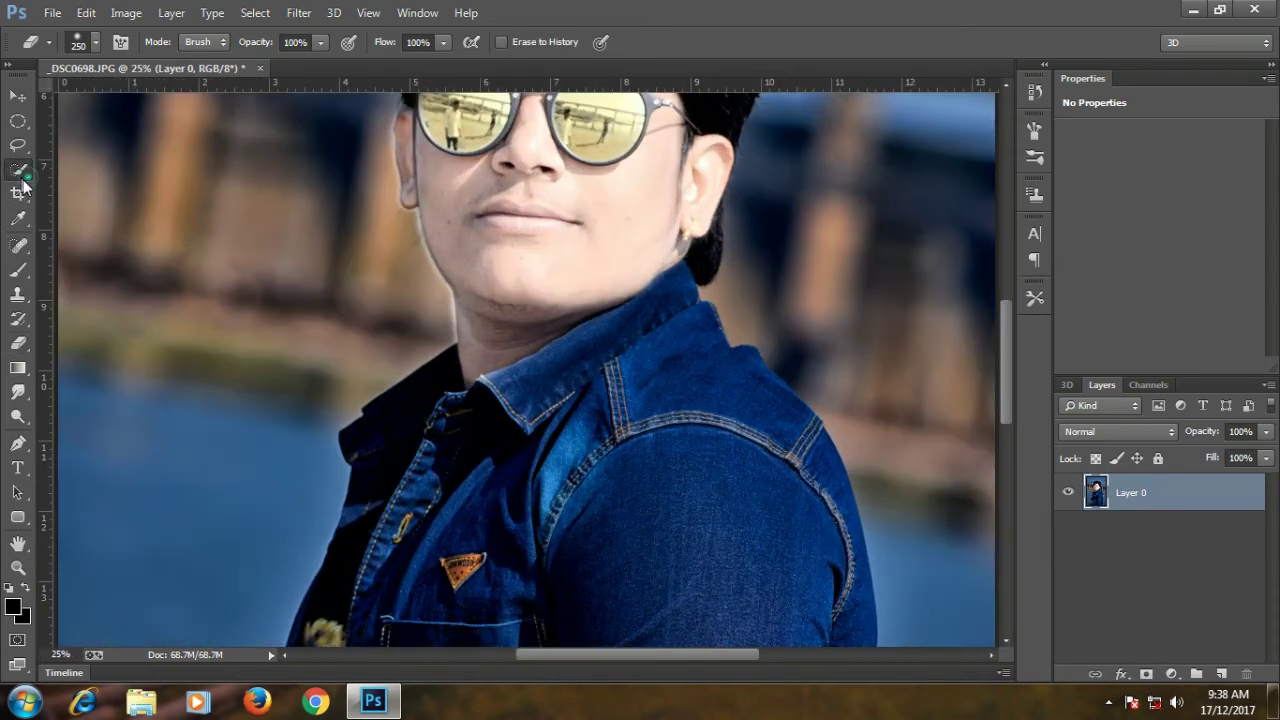
click(20, 172)
scroll(508, 263, up, 5)
key(ctrl+plus)
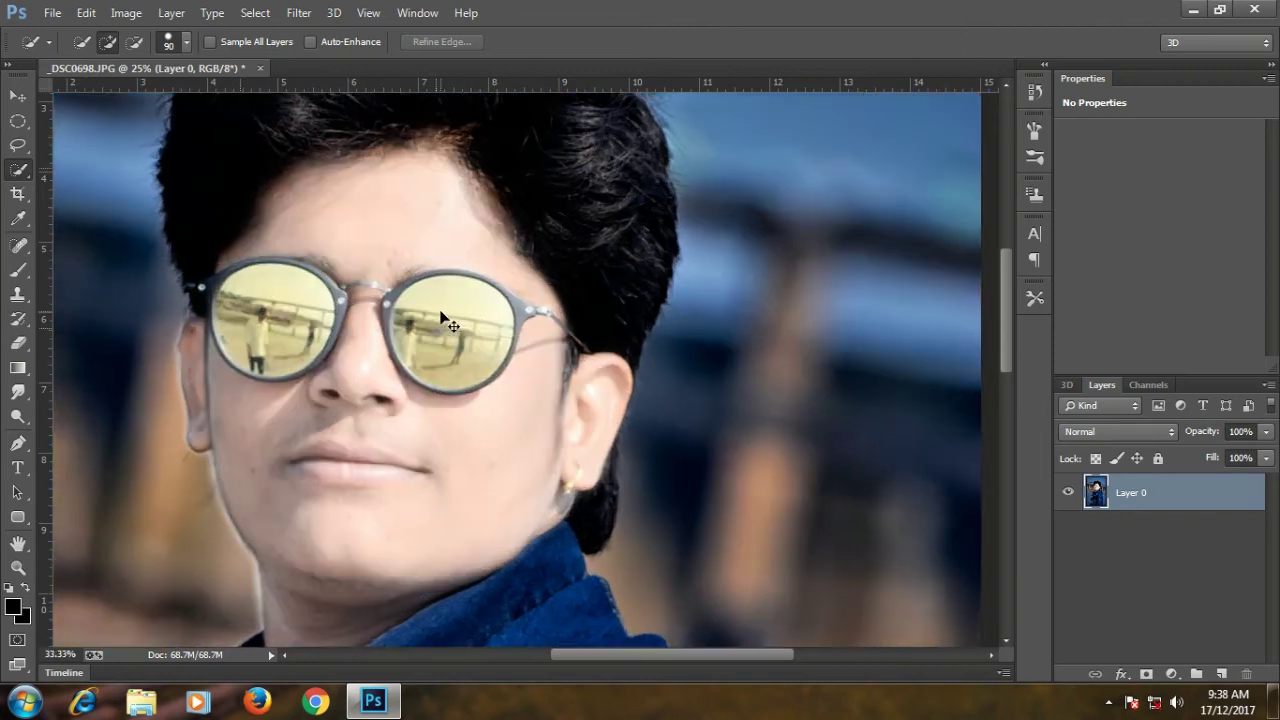
key(ctrl+plus)
scroll(486, 266, up, 8)
mouse_move(364, 368)
mouse_down()
mouse_move(206, 494)
mouse_move(700, 434)
mouse_move(727, 573)
mouse_up()
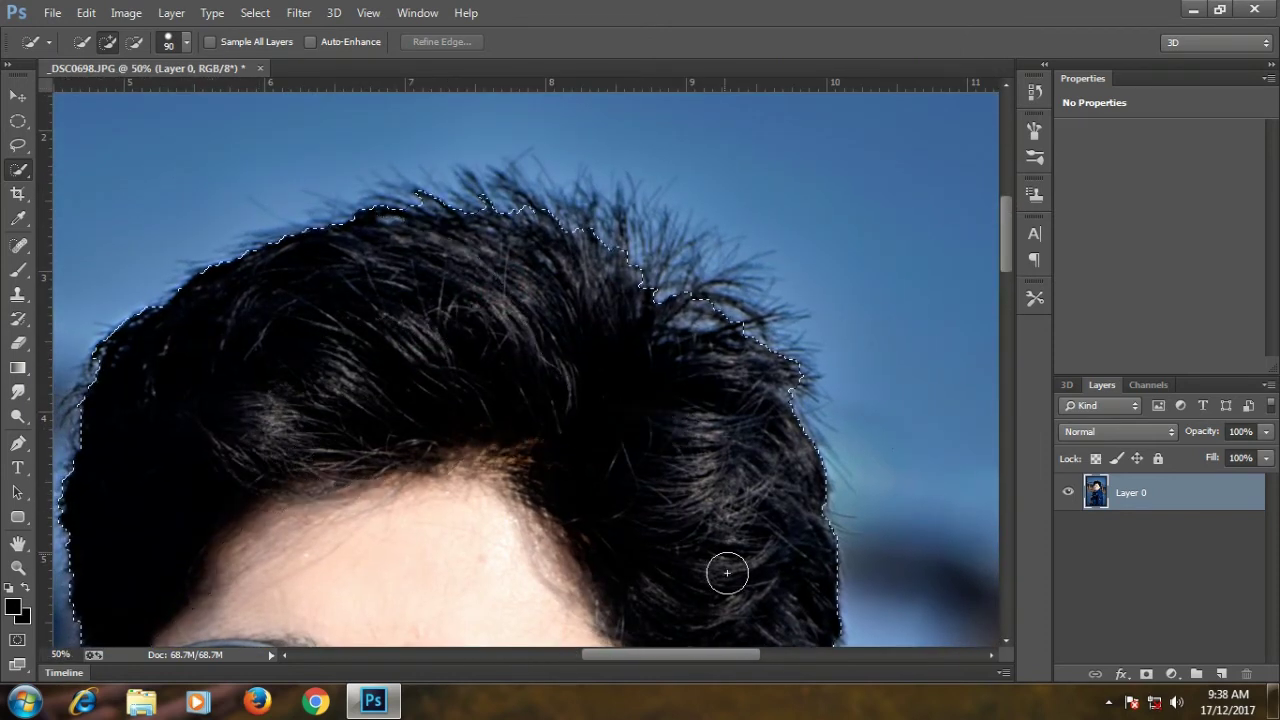
click(640, 355)
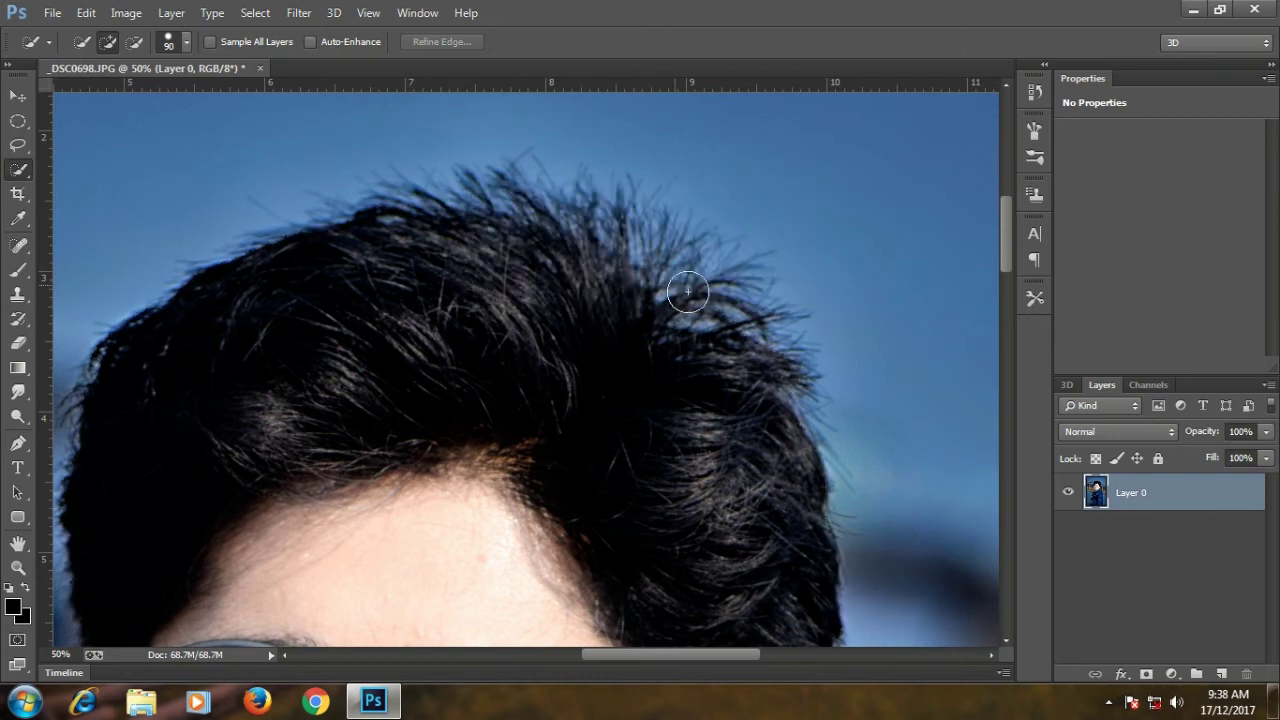
Step: Smudge the hair at the top of the head upward using a 90 px bristle brush at 58% strength
click(17, 392)
mouse_move(540, 380)
mouse_down()
mouse_move(582, 367)
mouse_move(586, 346)
mouse_up()
key(bracketright)
mouse_move(600, 300)
mouse_down()
mouse_move(502, 170)
mouse_move(555, 310)
mouse_move(520, 245)
mouse_up()
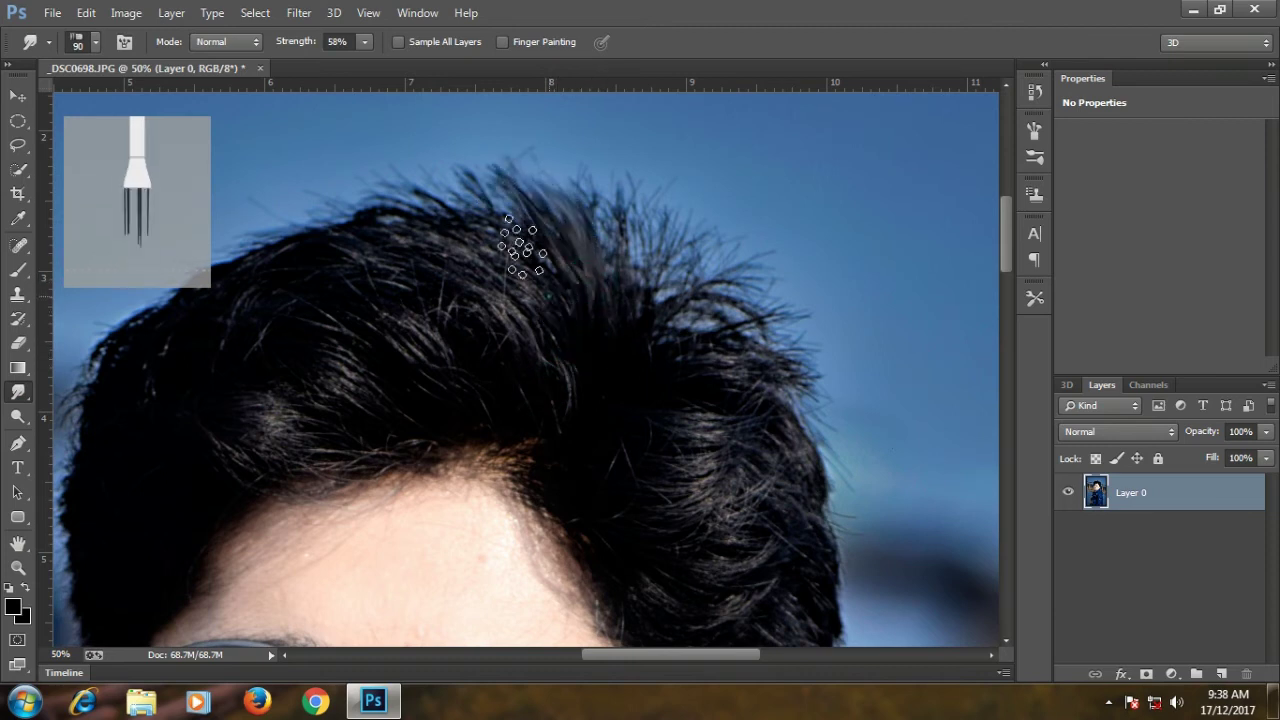
mouse_move(543, 323)
mouse_down()
mouse_move(471, 294)
mouse_move(459, 209)
mouse_up()
drag(494, 329, 405, 242)
Step: Enlarge the smudge brush to 100 px and pull more strands outward along the upper hairline
key(bracketright)
drag(533, 372, 420, 183)
drag(498, 267, 685, 354)
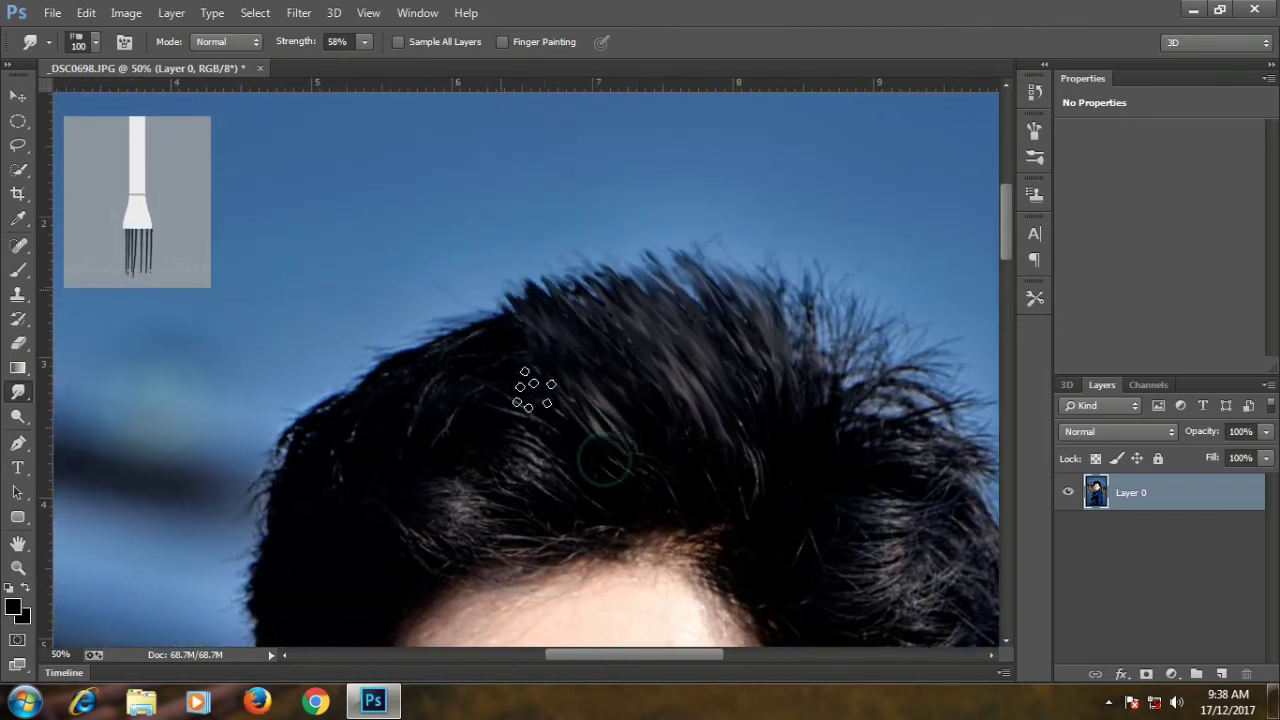
drag(529, 386, 617, 297)
Step: Set the smudge brush to 125 px and sweep the hair outward along the upper-left outline of the head
key(bracketright)
key(bracketright)
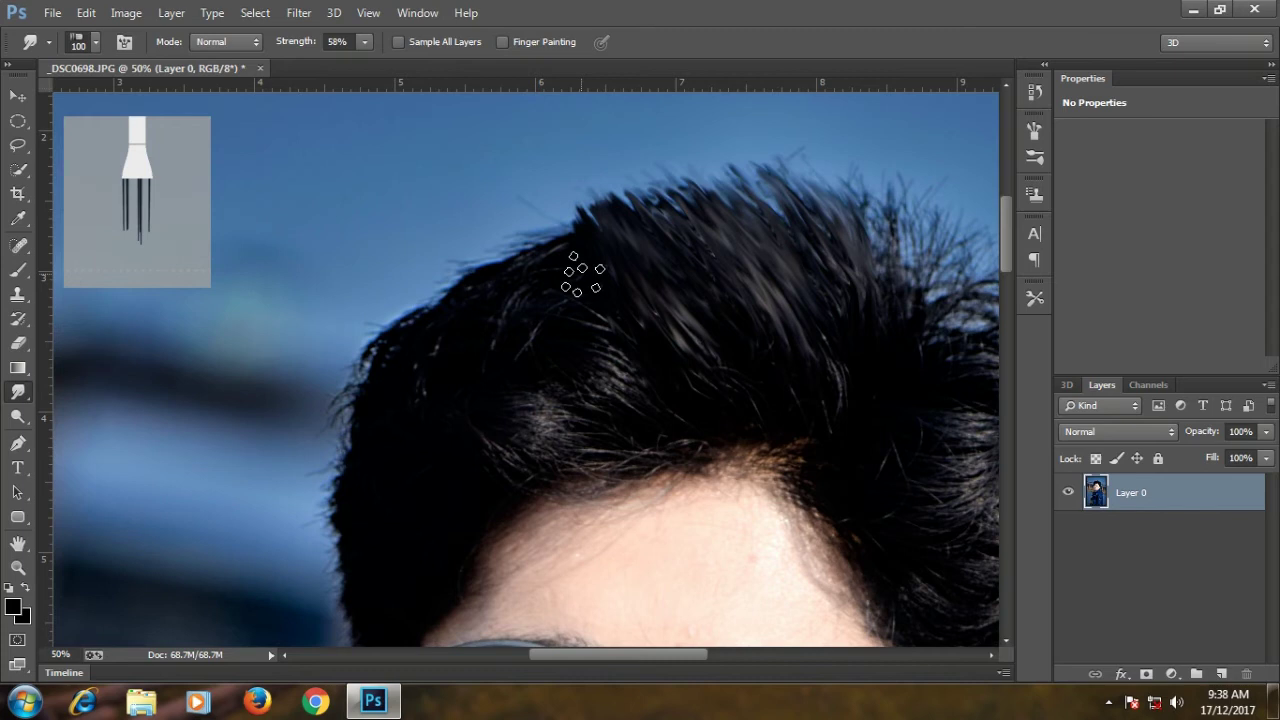
click(640, 358)
key(bracketleft)
mouse_move(640, 357)
mouse_down()
mouse_move(541, 222)
mouse_move(596, 364)
mouse_move(546, 310)
mouse_move(524, 345)
mouse_move(592, 382)
mouse_up()
drag(563, 309, 486, 206)
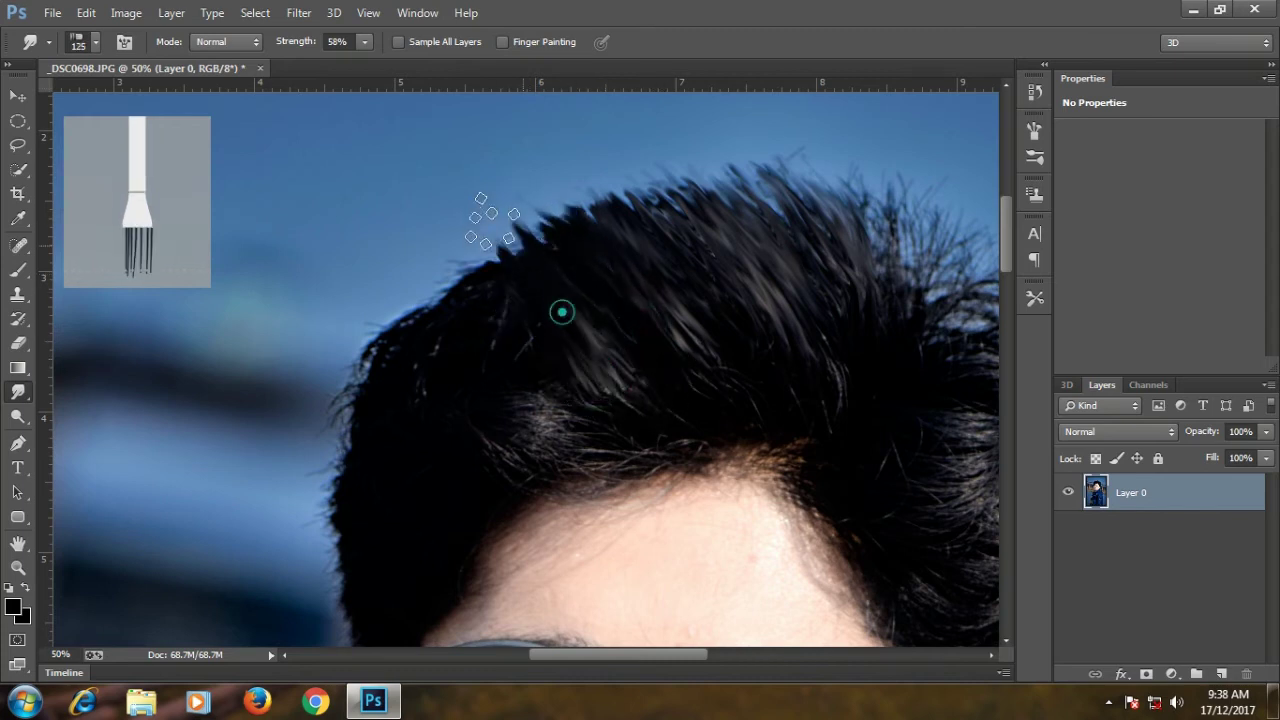
mouse_move(531, 425)
mouse_down()
mouse_move(451, 326)
mouse_move(506, 452)
mouse_move(407, 372)
mouse_move(451, 450)
mouse_move(397, 339)
mouse_move(453, 359)
mouse_move(435, 325)
mouse_move(393, 310)
mouse_up()
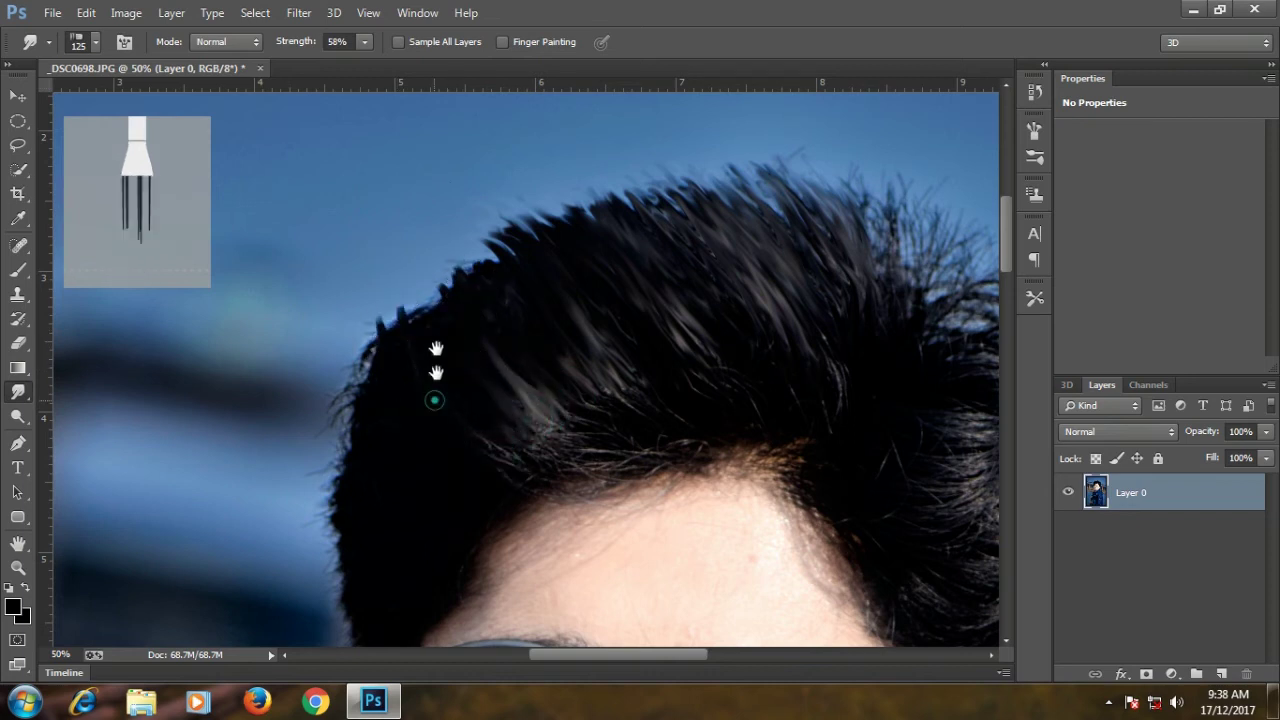
Step: Smudge the remaining hair outward along both sides of the head and the right part of the crown
scroll(434, 357, down, 2)
mouse_move(455, 262)
mouse_down()
mouse_move(444, 212)
mouse_move(464, 275)
mouse_move(417, 338)
mouse_move(397, 300)
mouse_move(402, 376)
mouse_move(395, 312)
mouse_move(375, 409)
mouse_move(346, 303)
mouse_move(417, 460)
mouse_move(334, 347)
mouse_move(380, 463)
mouse_move(332, 369)
mouse_move(364, 488)
mouse_move(335, 421)
mouse_move(371, 505)
mouse_move(341, 428)
mouse_move(371, 525)
mouse_move(330, 469)
mouse_move(363, 568)
mouse_move(366, 463)
mouse_up()
drag(448, 293, 362, 403)
drag(277, 484, 172, 584)
mouse_move(560, 460)
mouse_down()
mouse_move(680, 429)
mouse_move(620, 300)
mouse_move(622, 341)
mouse_move(551, 366)
mouse_move(767, 450)
mouse_move(725, 435)
mouse_move(700, 400)
mouse_move(749, 431)
mouse_move(752, 400)
mouse_move(530, 249)
mouse_up()
mouse_move(557, 429)
mouse_down()
mouse_move(611, 344)
mouse_move(548, 440)
mouse_move(626, 367)
mouse_move(578, 487)
mouse_move(666, 392)
mouse_move(577, 462)
mouse_move(613, 267)
mouse_move(581, 374)
mouse_move(590, 246)
mouse_move(536, 395)
mouse_up()
mouse_move(565, 340)
mouse_down()
mouse_move(628, 343)
mouse_move(663, 386)
mouse_move(623, 523)
mouse_move(634, 385)
mouse_move(620, 255)
mouse_up()
mouse_move(526, 423)
mouse_down()
mouse_move(580, 411)
mouse_move(627, 472)
mouse_move(623, 520)
mouse_move(663, 560)
mouse_move(640, 610)
mouse_move(606, 530)
mouse_up()
mouse_move(665, 465)
mouse_down()
mouse_move(654, 401)
mouse_move(680, 330)
mouse_up()
Step: Crop the whole photo to 8 in wide by 12 in high at 300 px/in
key(ctrl+minus)
key(ctrl+minus)
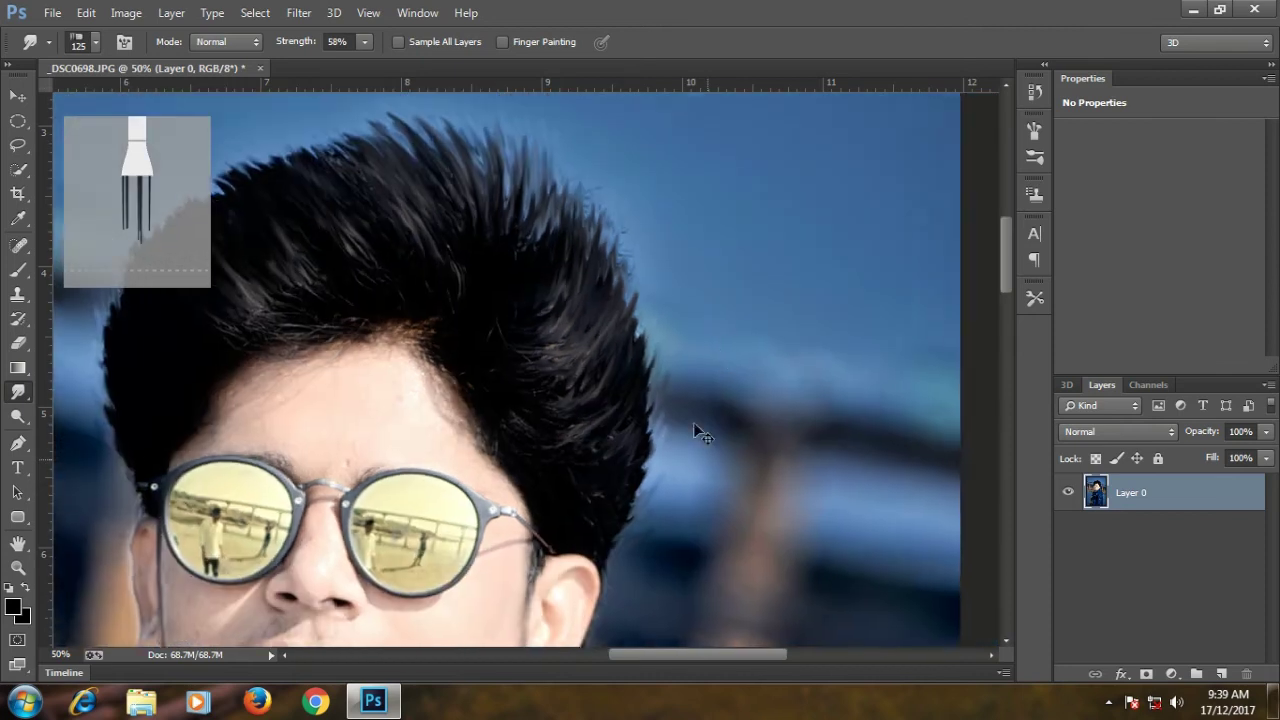
key(ctrl+minus)
key(ctrl+minus)
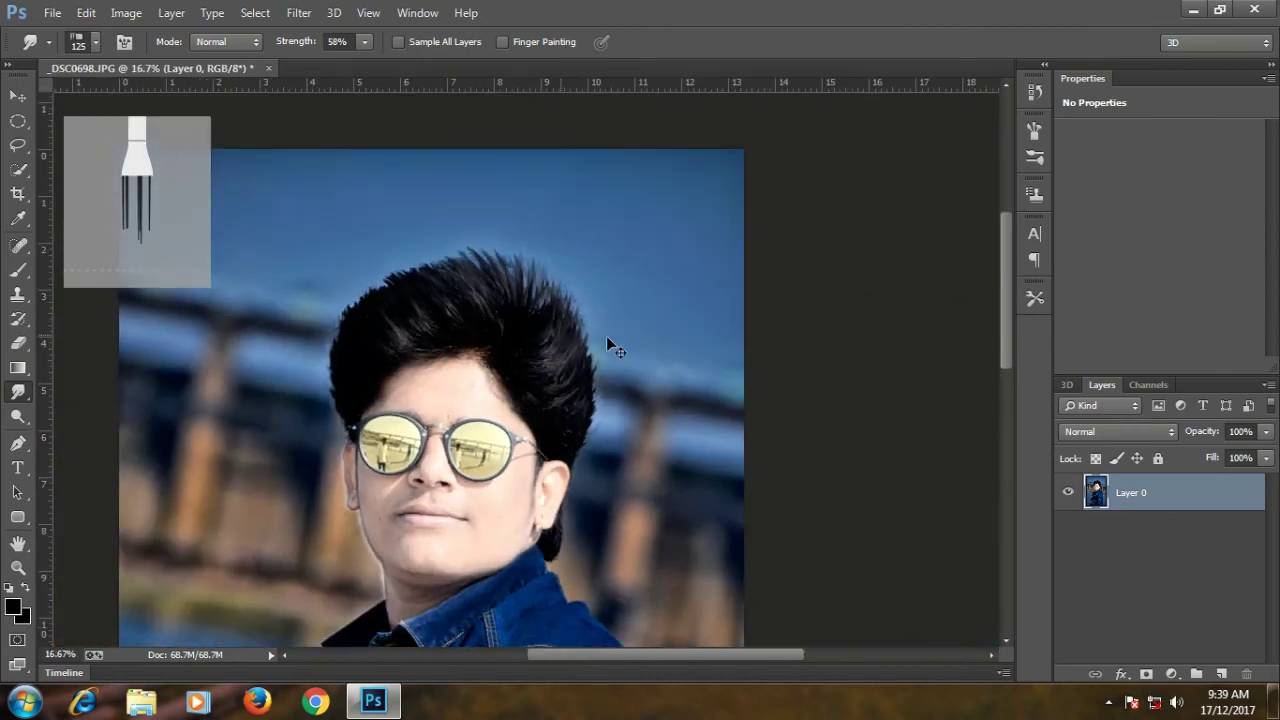
key(ctrl+minus)
key(c)
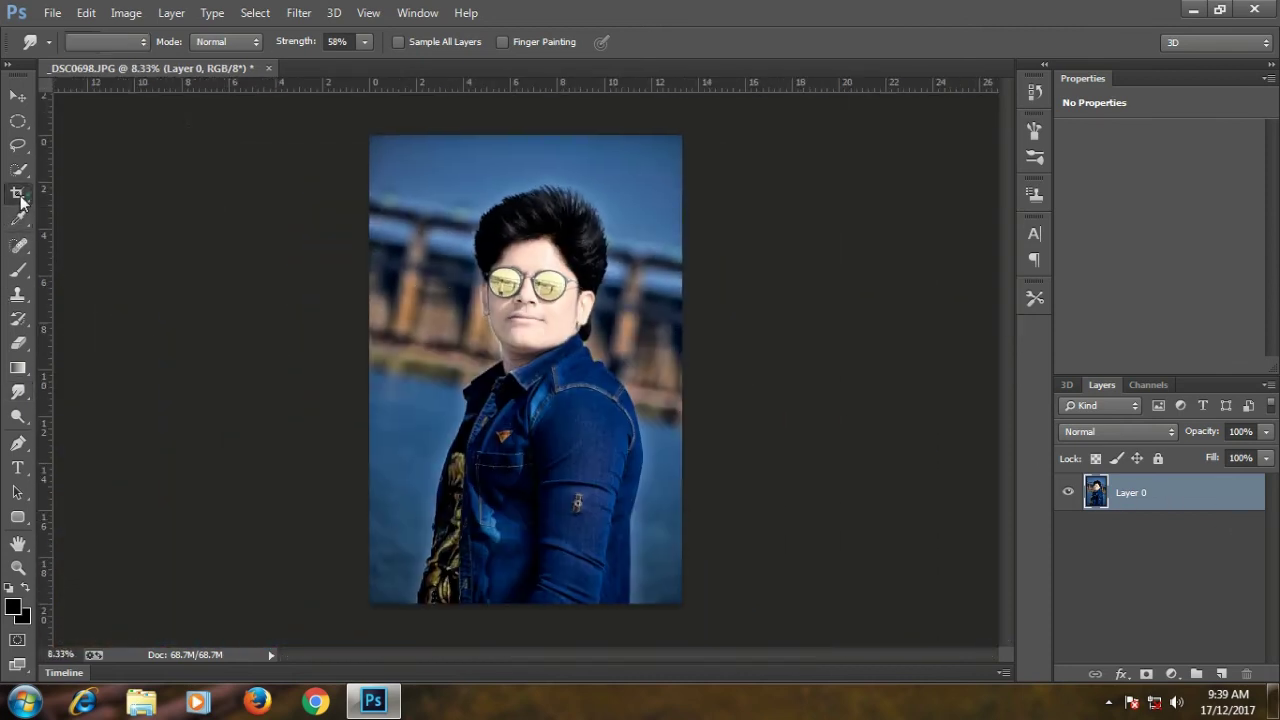
click(188, 40)
text(8)
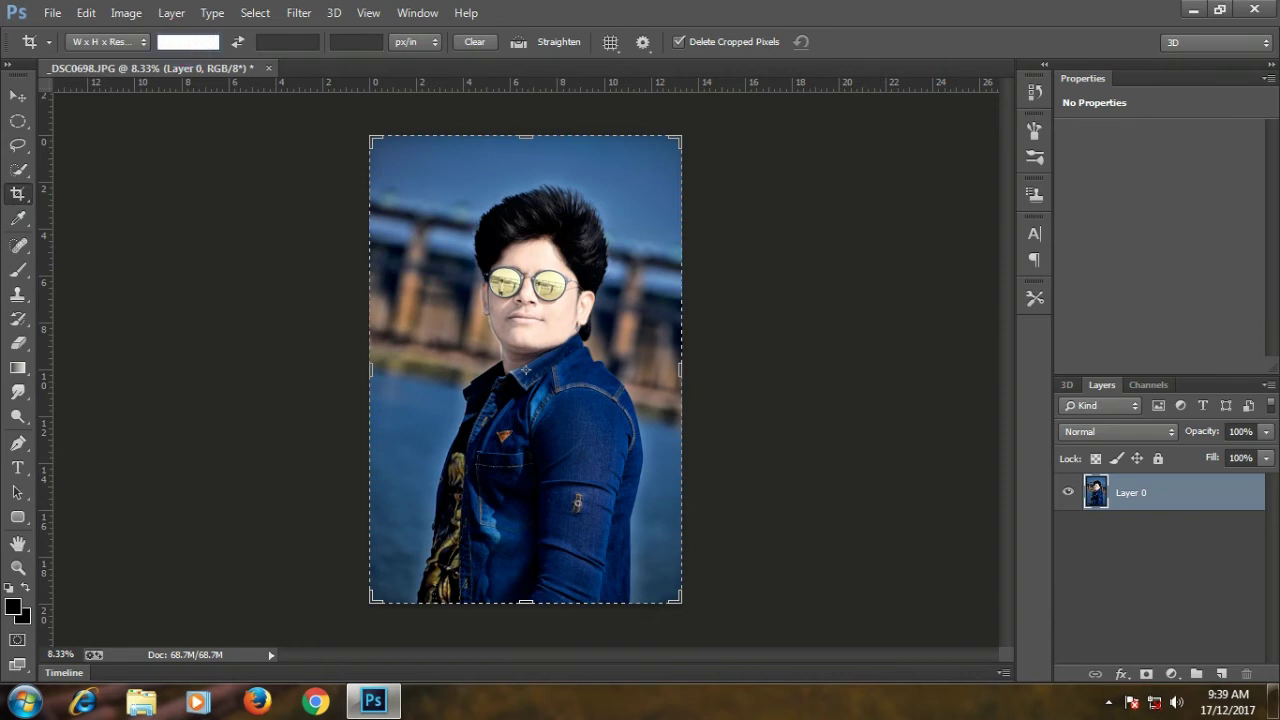
click(297, 40)
text(12)
click(356, 41)
text(300)
key(Return)
key(Return)
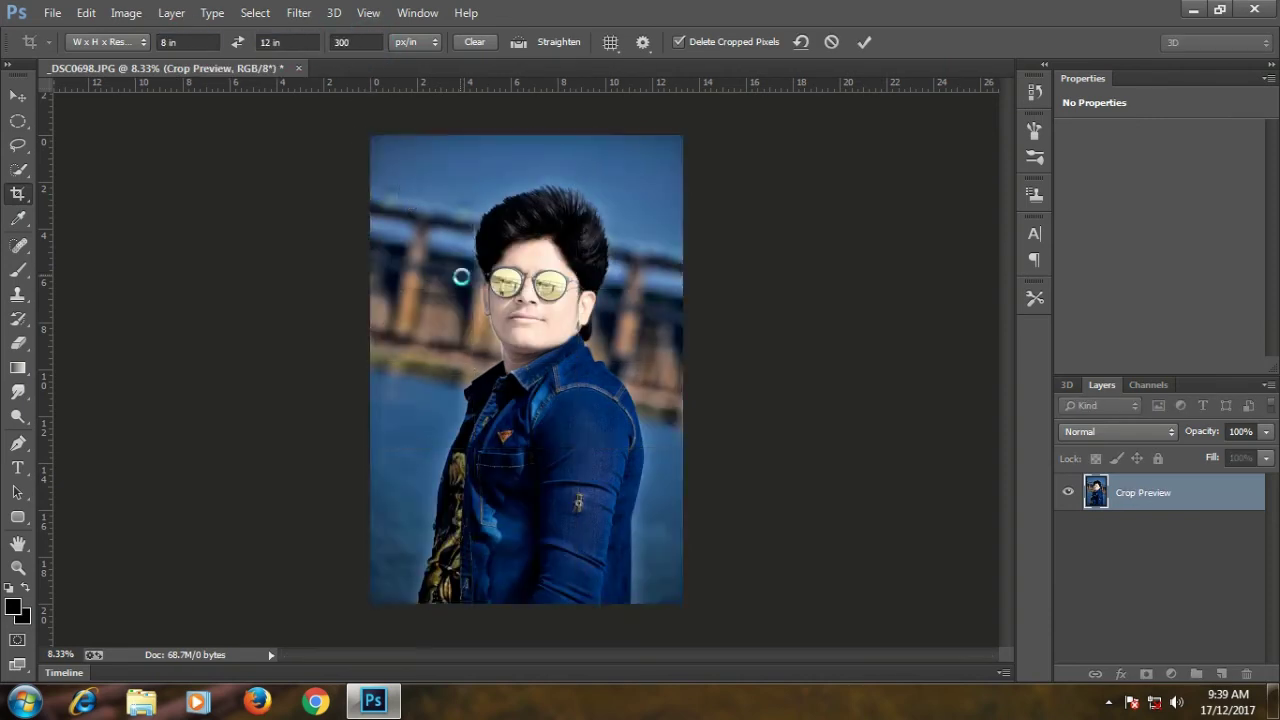
Step: Open the cropped Layer 0 in the Color Efex Pro 4 filter
click(299, 12)
mouse_move(462, 370)
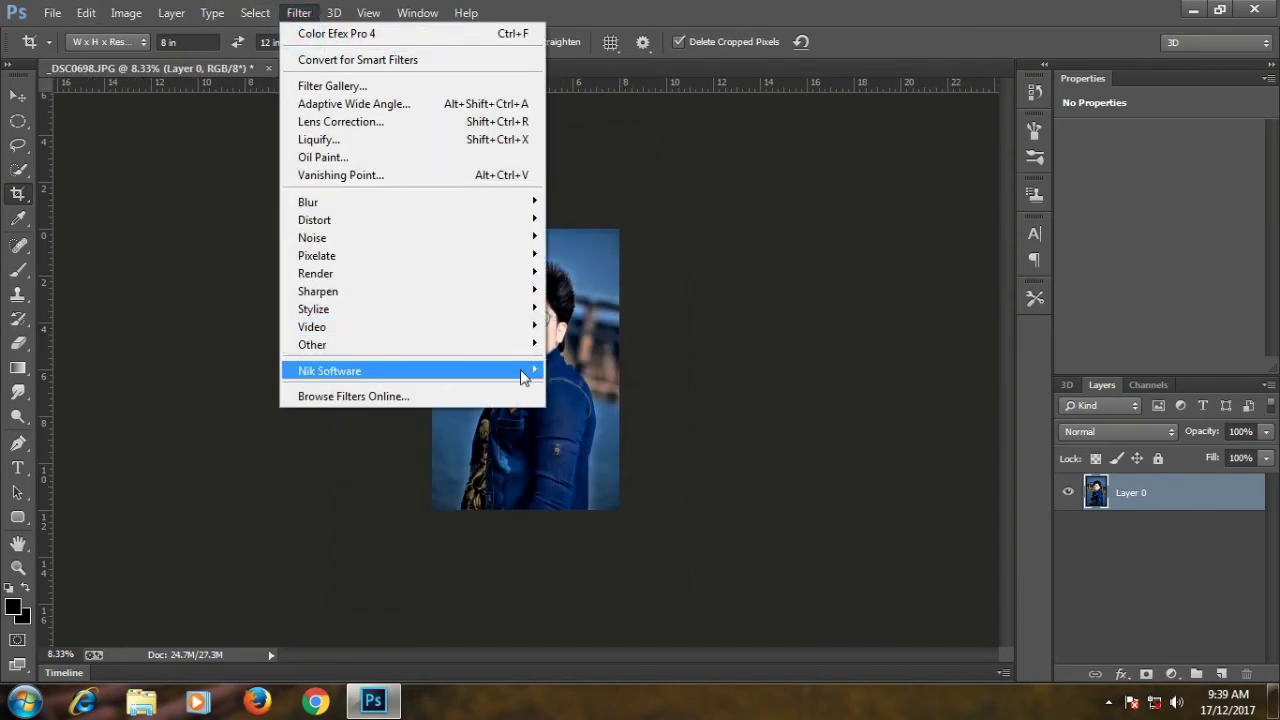
click(580, 375)
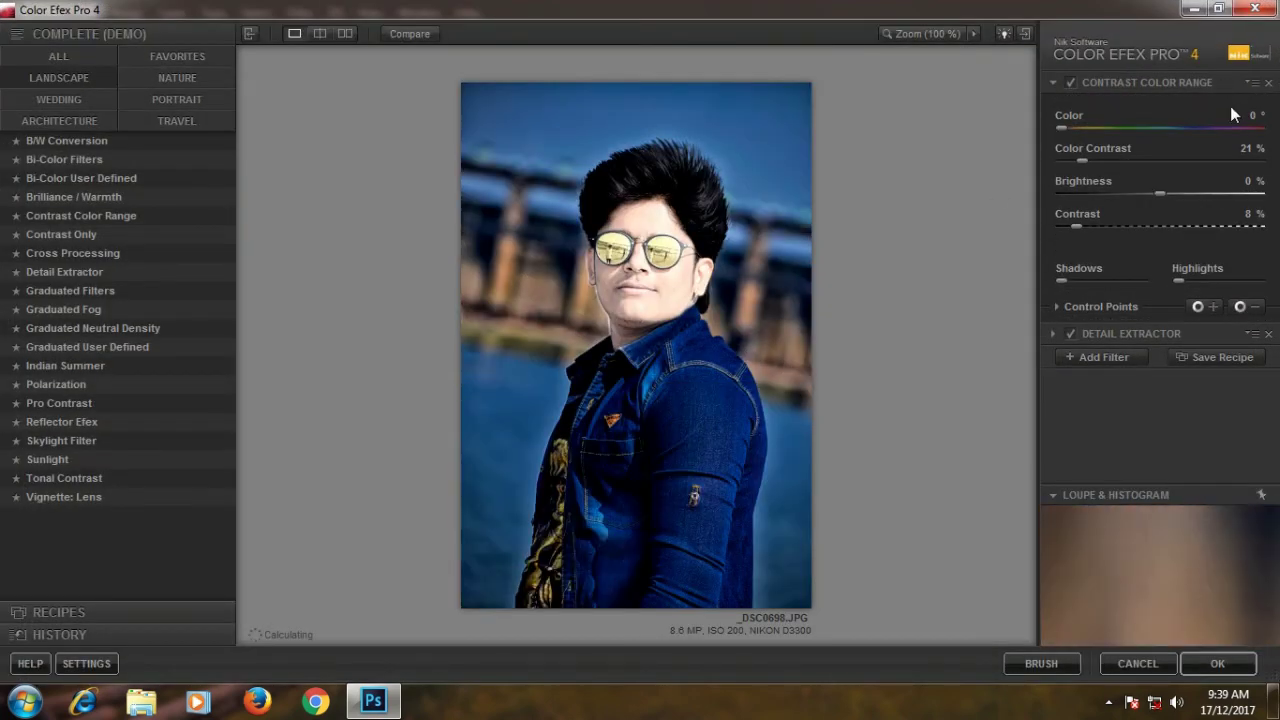
Step: Remove Contrast Color Range and replace Detail Extractor with the Dark Contrasts filter
click(1268, 84)
click(75, 50)
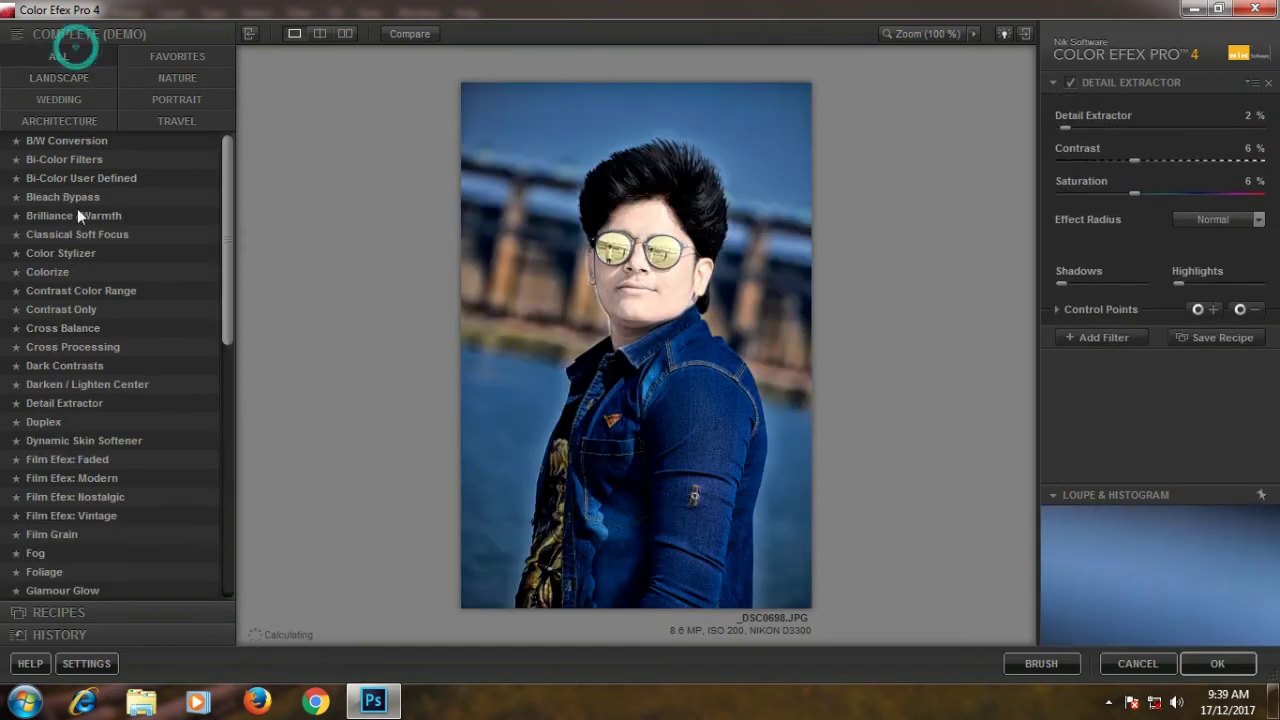
click(45, 362)
click(88, 82)
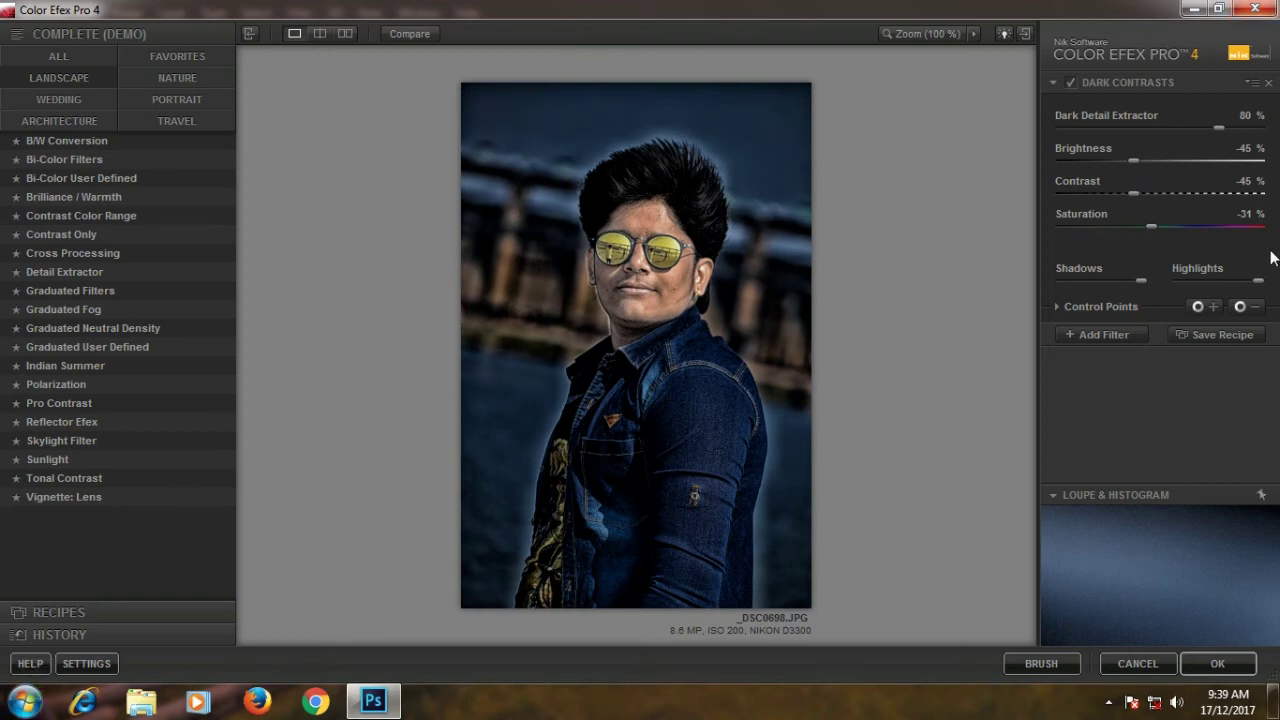
Step: Exclude the face and neck from Dark Contrasts with five negative control points, and raise the filter's saturation
click(1240, 306)
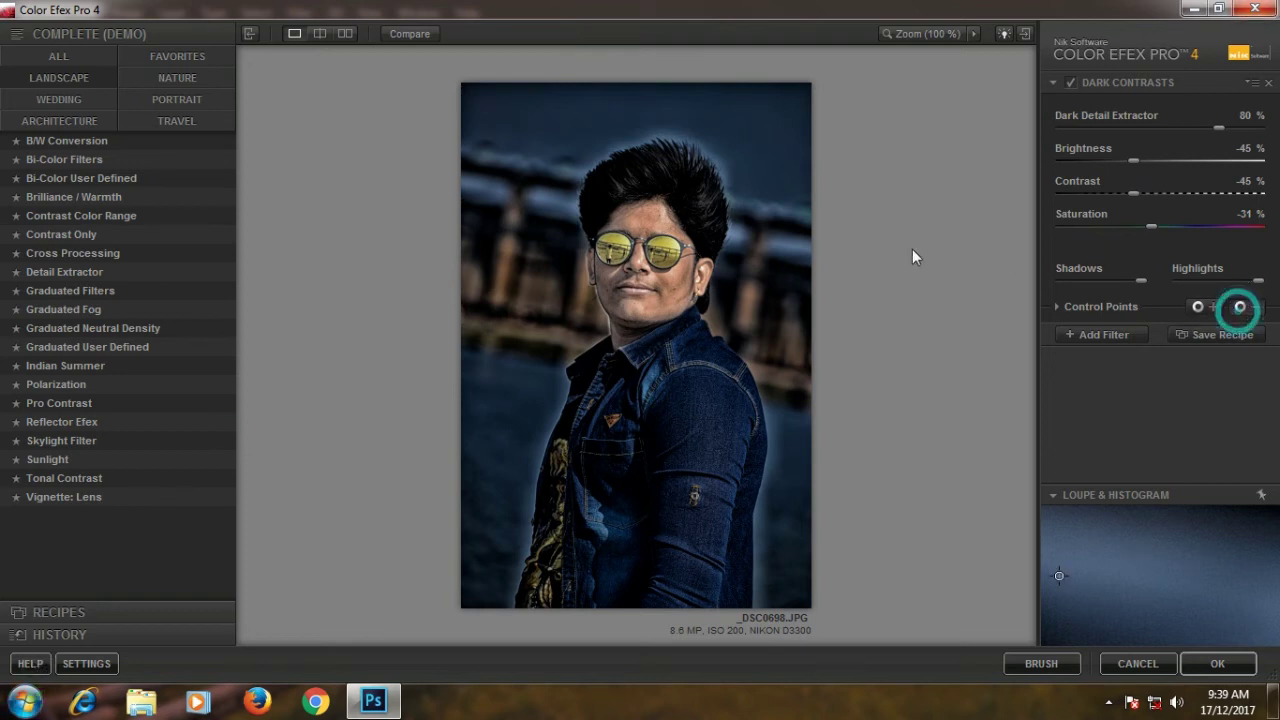
click(678, 298)
click(1240, 306)
click(654, 218)
click(1250, 308)
click(624, 334)
click(1240, 306)
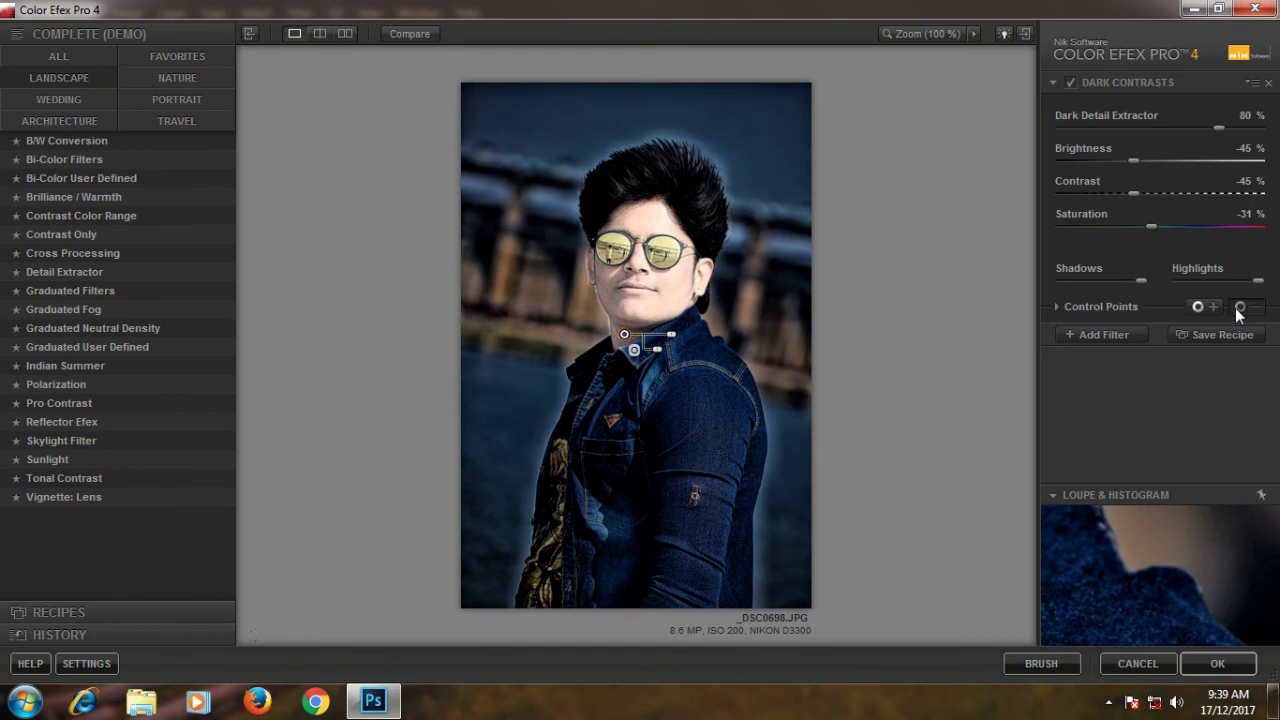
click(624, 277)
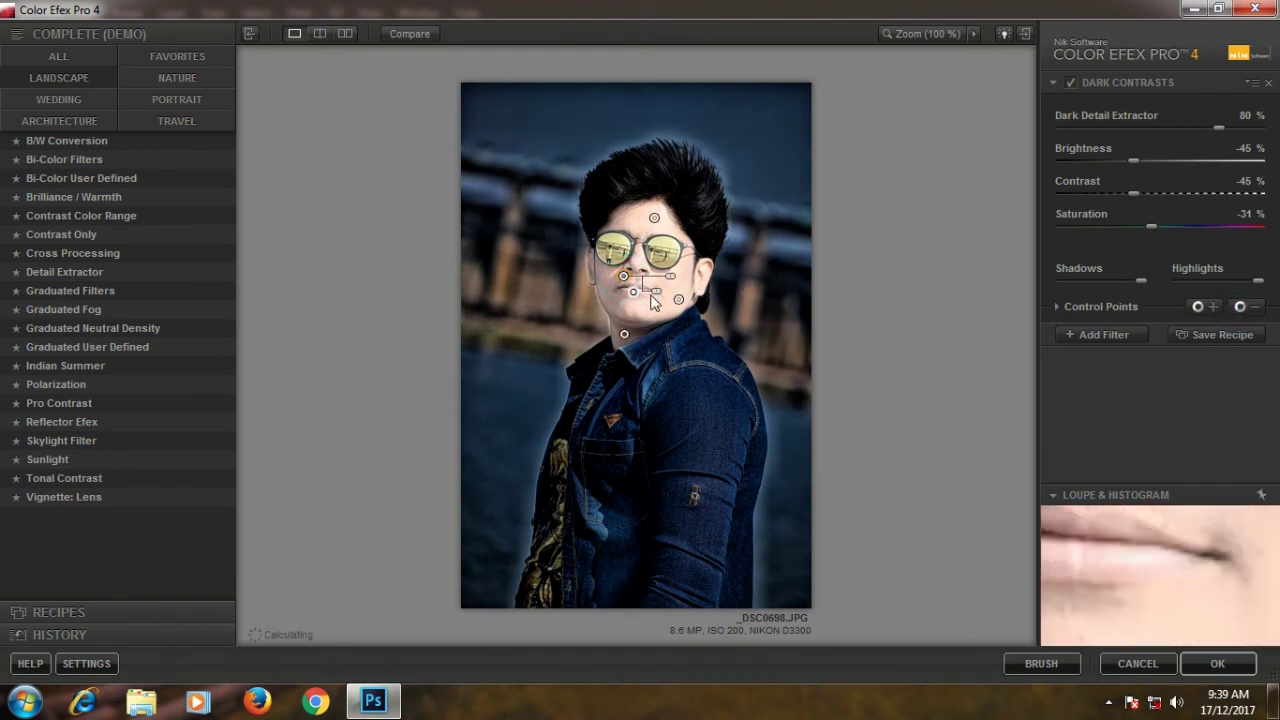
click(1240, 307)
click(602, 270)
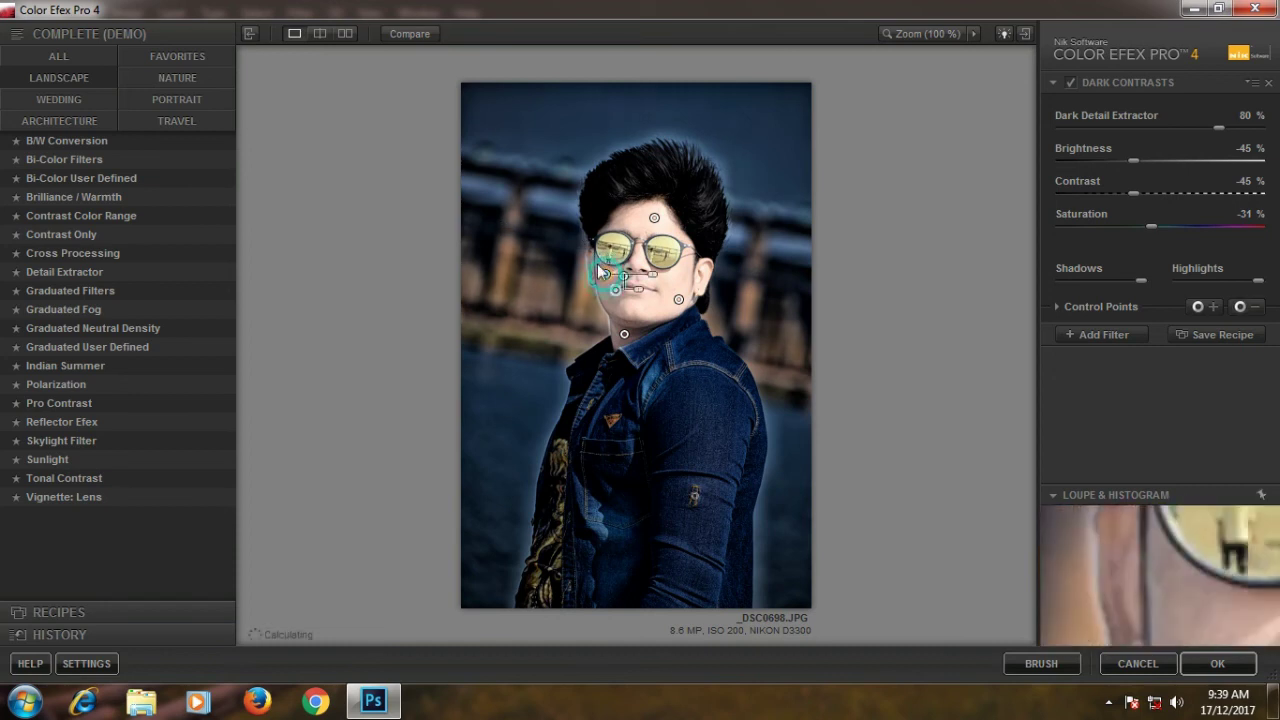
drag(1251, 238, 1276, 230)
Step: Add a Contrast Color Range filter with color contrast at 25% and contrast at 6%
click(1109, 334)
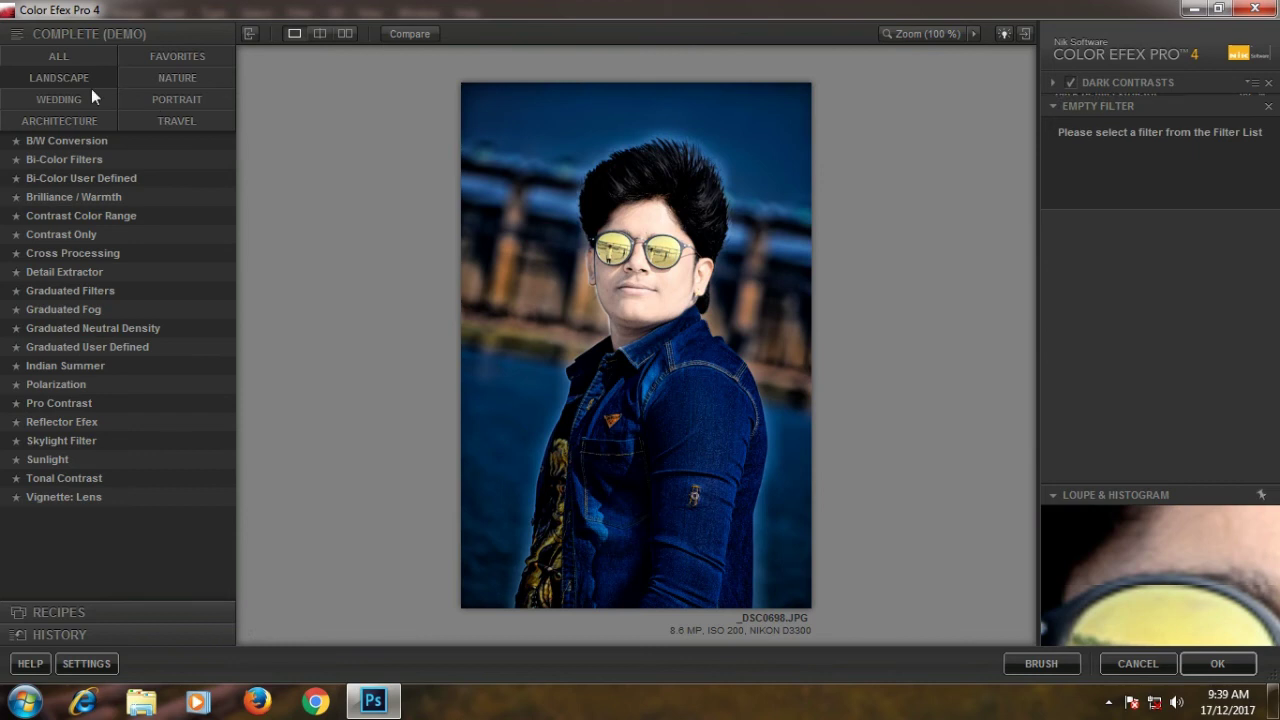
click(138, 219)
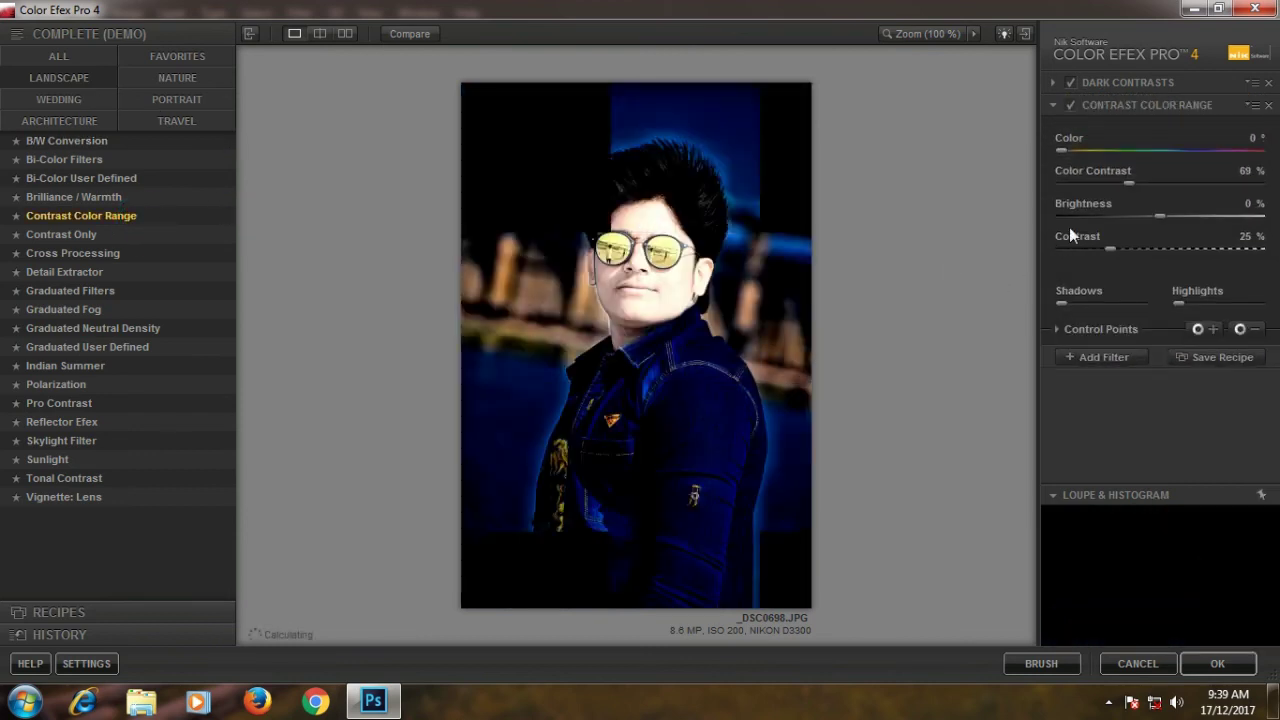
click(1083, 185)
drag(1110, 248, 1074, 247)
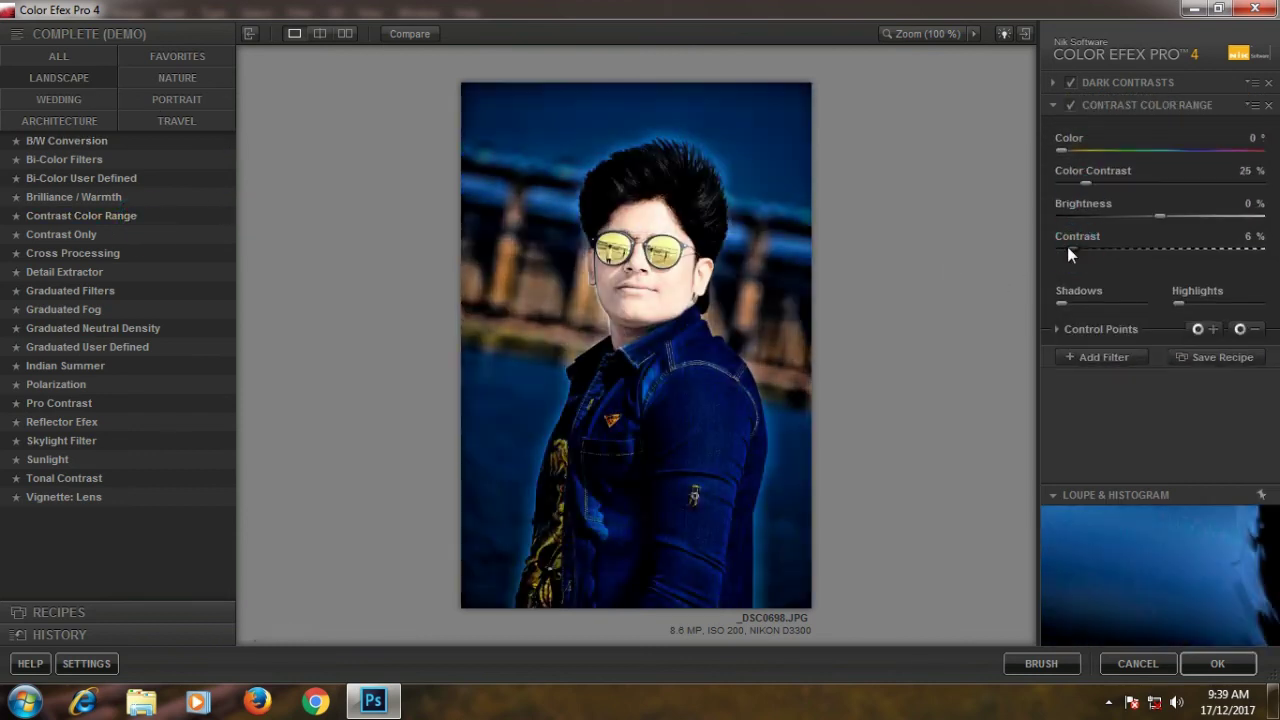
Step: Add a Detail Extractor filter at 11% strength and apply the filter stack to the photo
click(1096, 358)
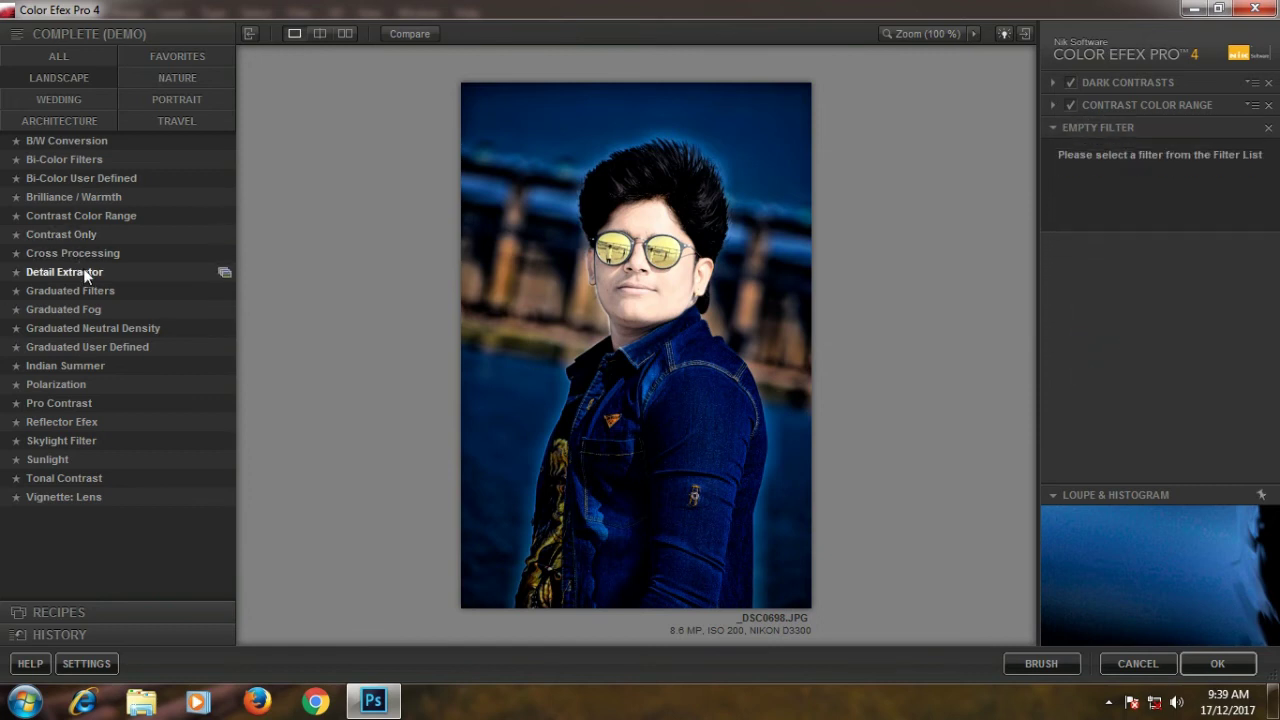
click(223, 271)
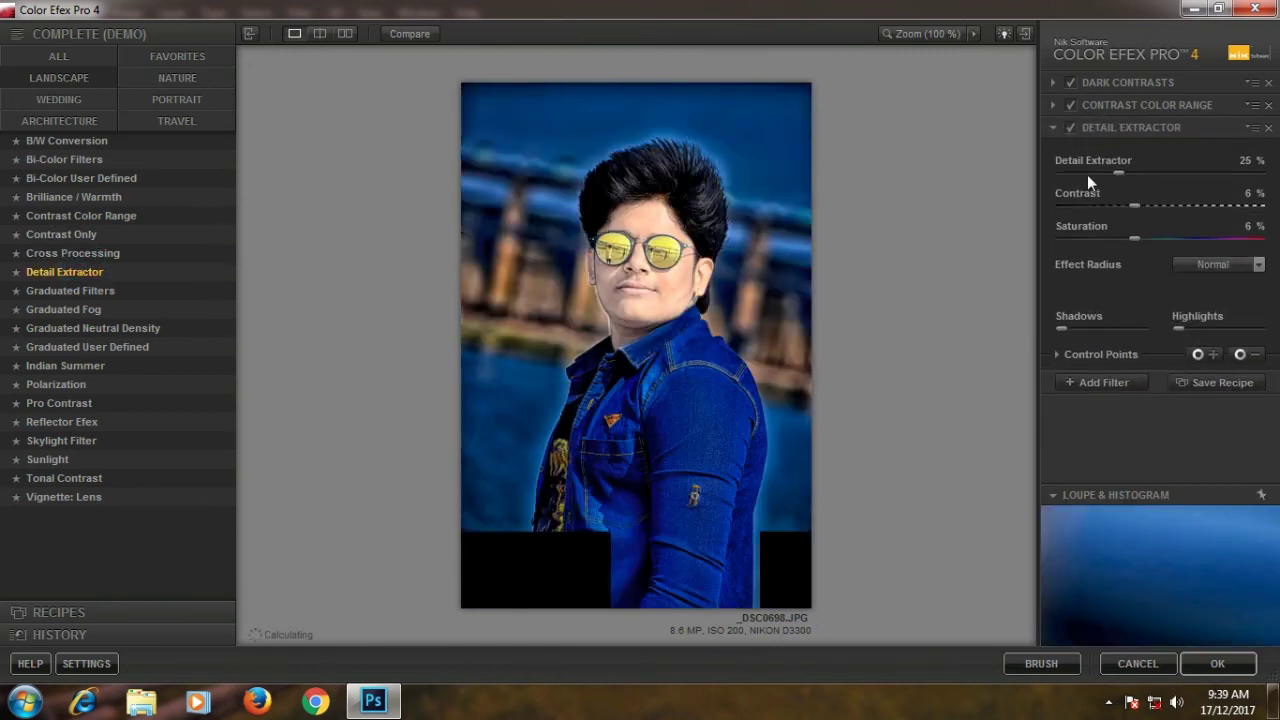
click(1087, 174)
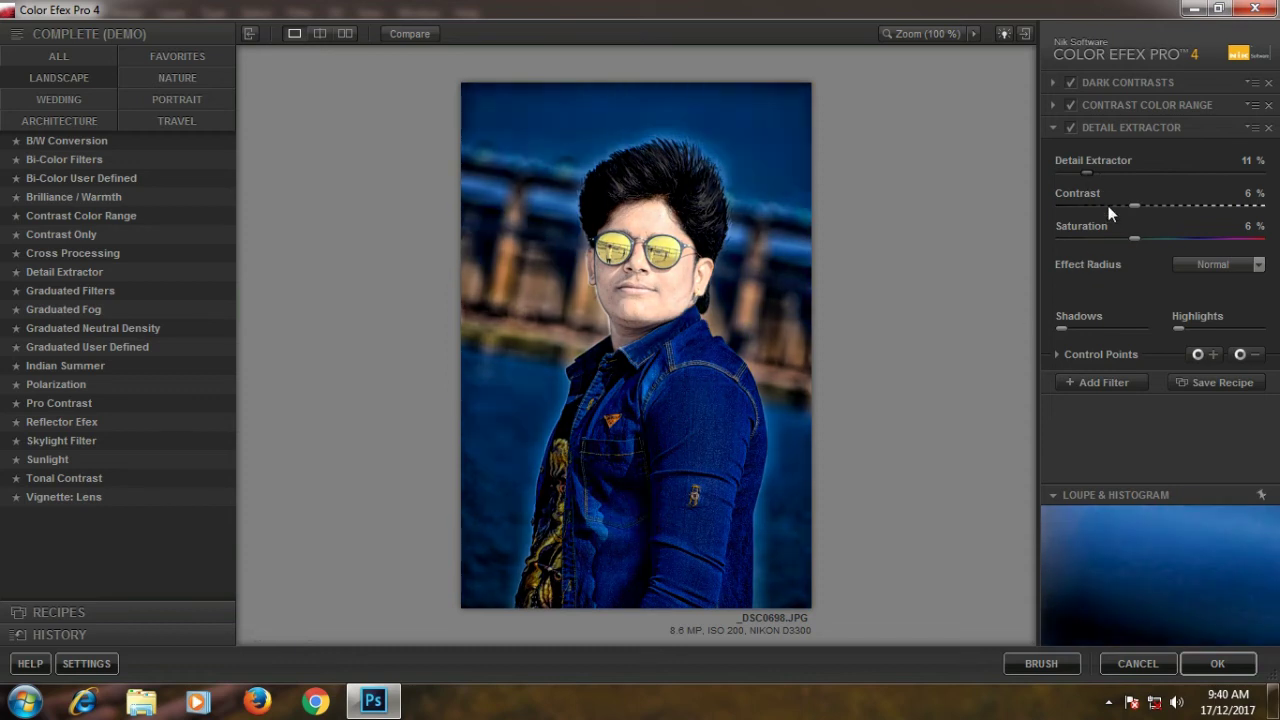
click(1212, 664)
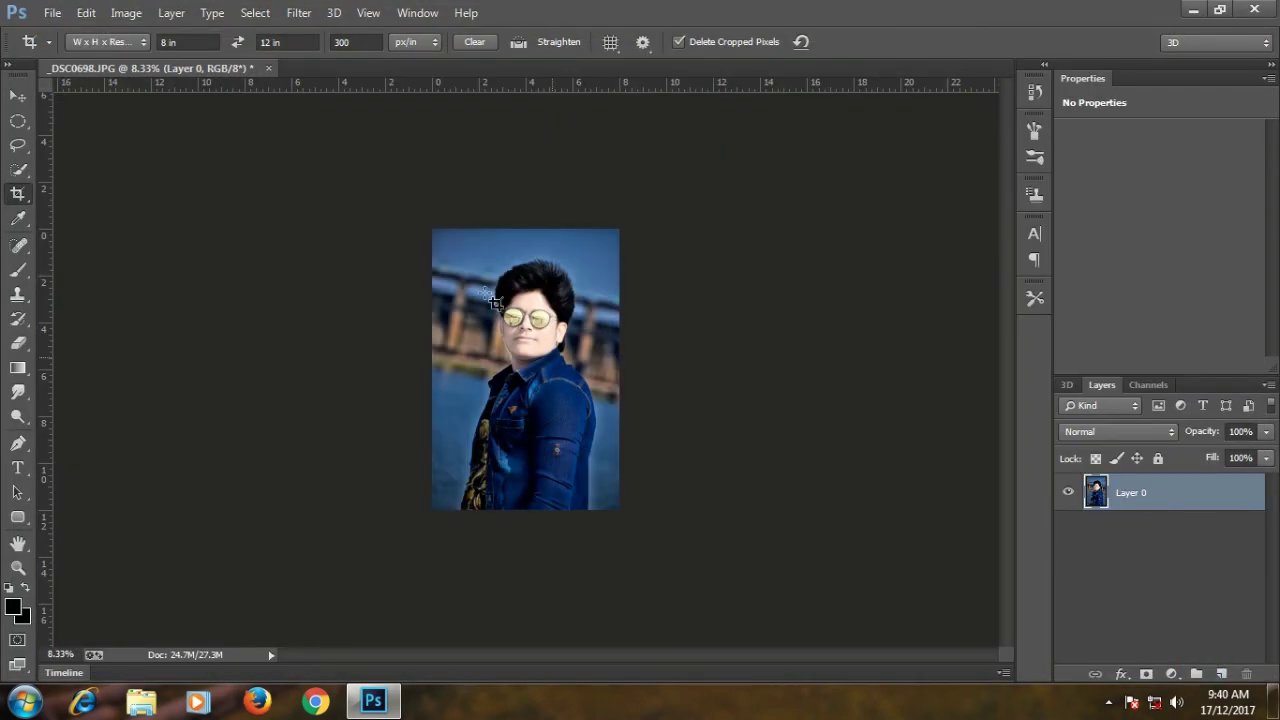
Step: Run the last-used Color Efex Pro 4 filter again on Layer 0
click(298, 14)
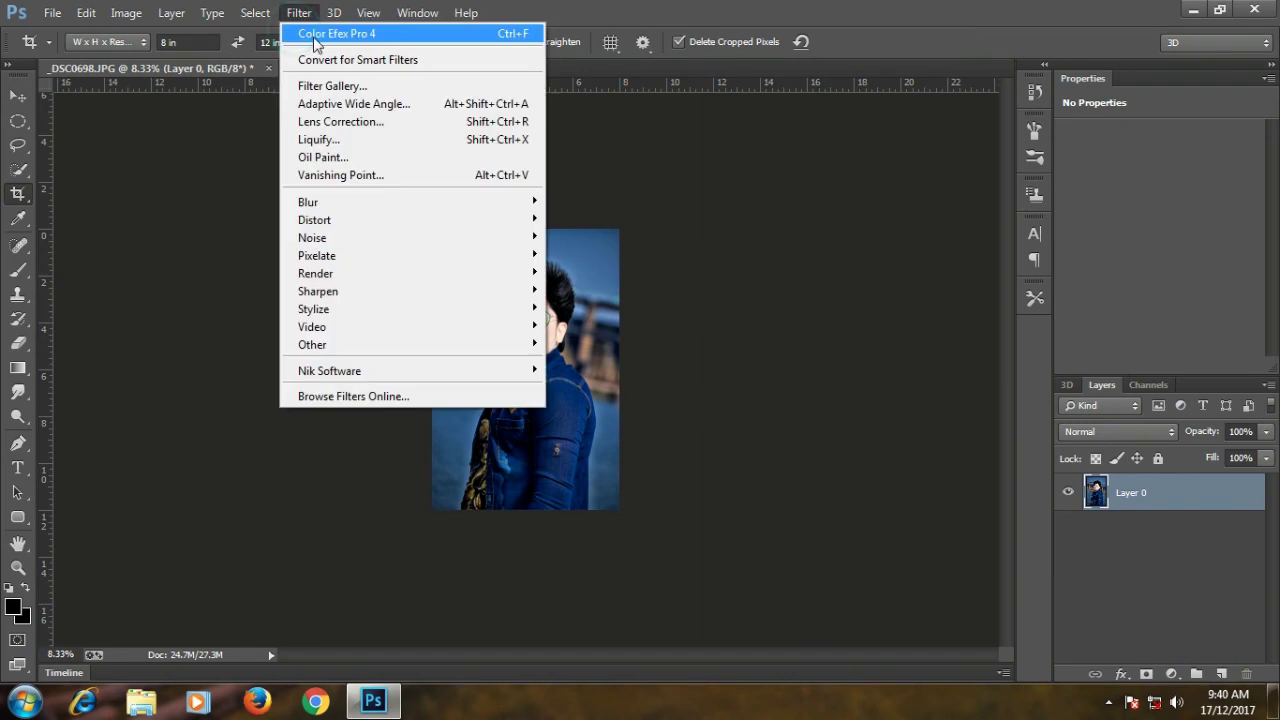
click(330, 32)
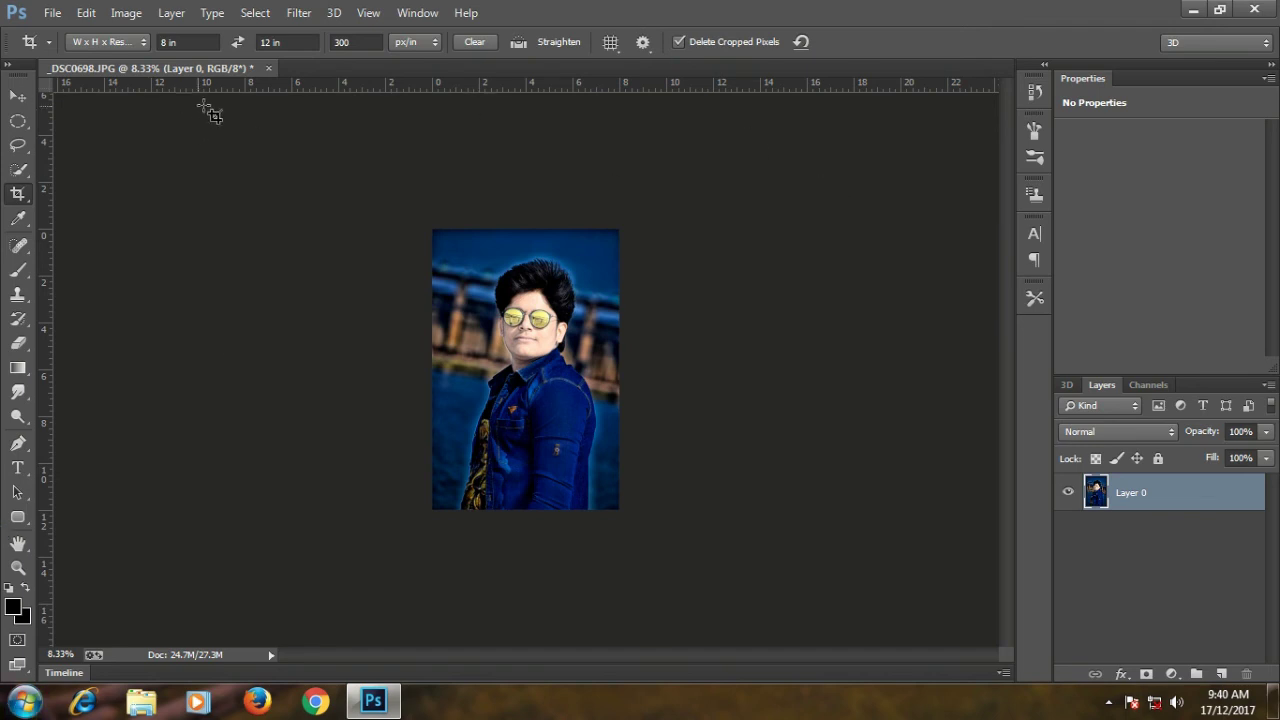
Step: Try to apply the Oil Paint filter to Layer 0
click(298, 12)
click(333, 156)
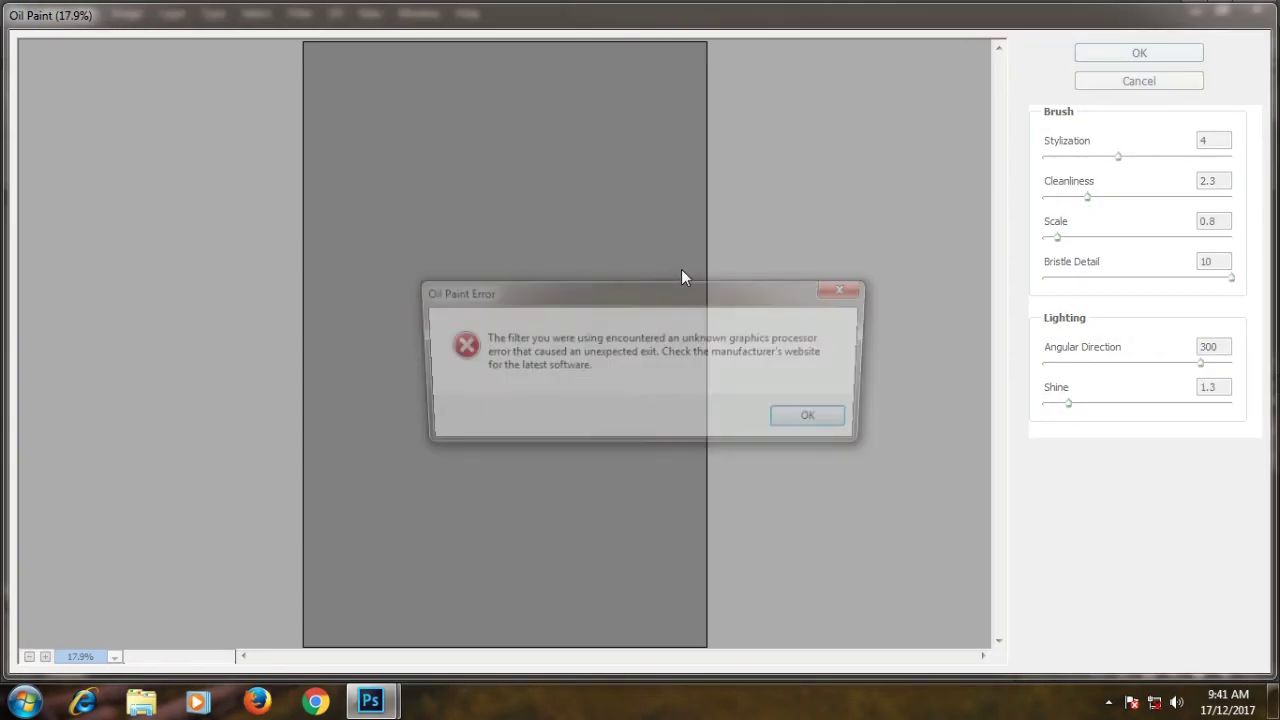
click(820, 421)
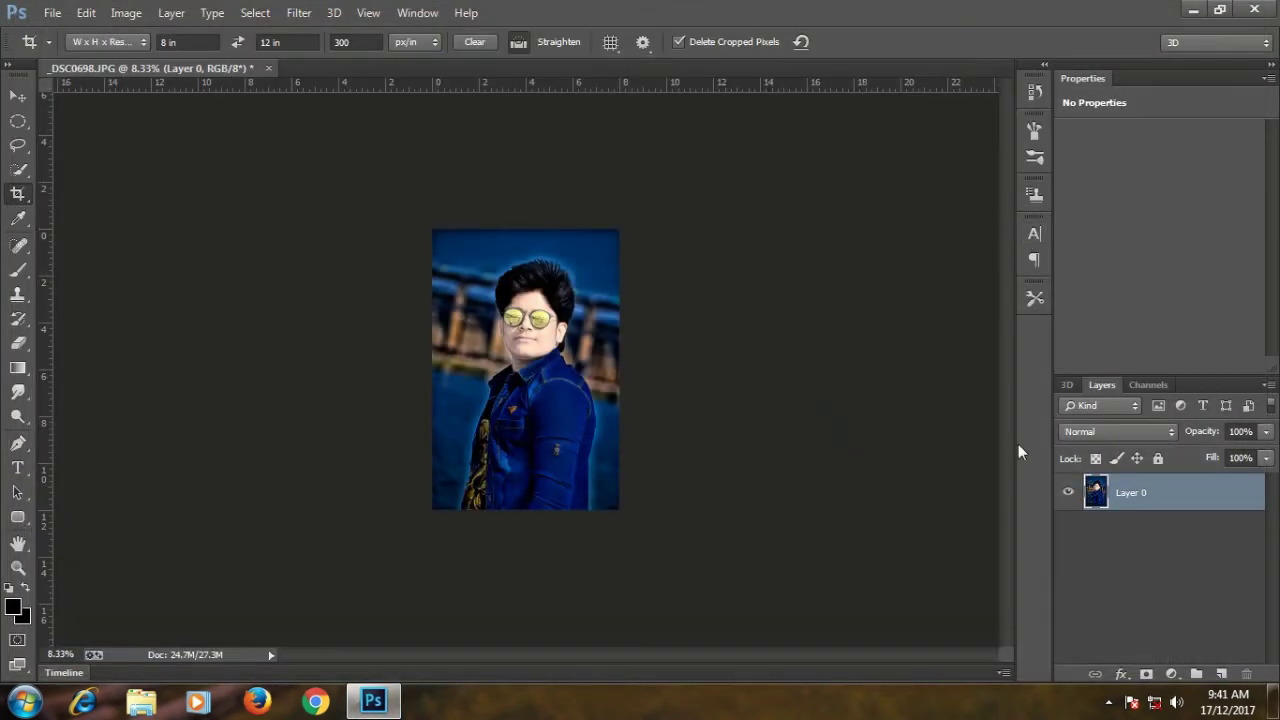
Step: Save the photo as a JPEG named hk in the my photos folder at quality 8
key(ctrl+shift+s)
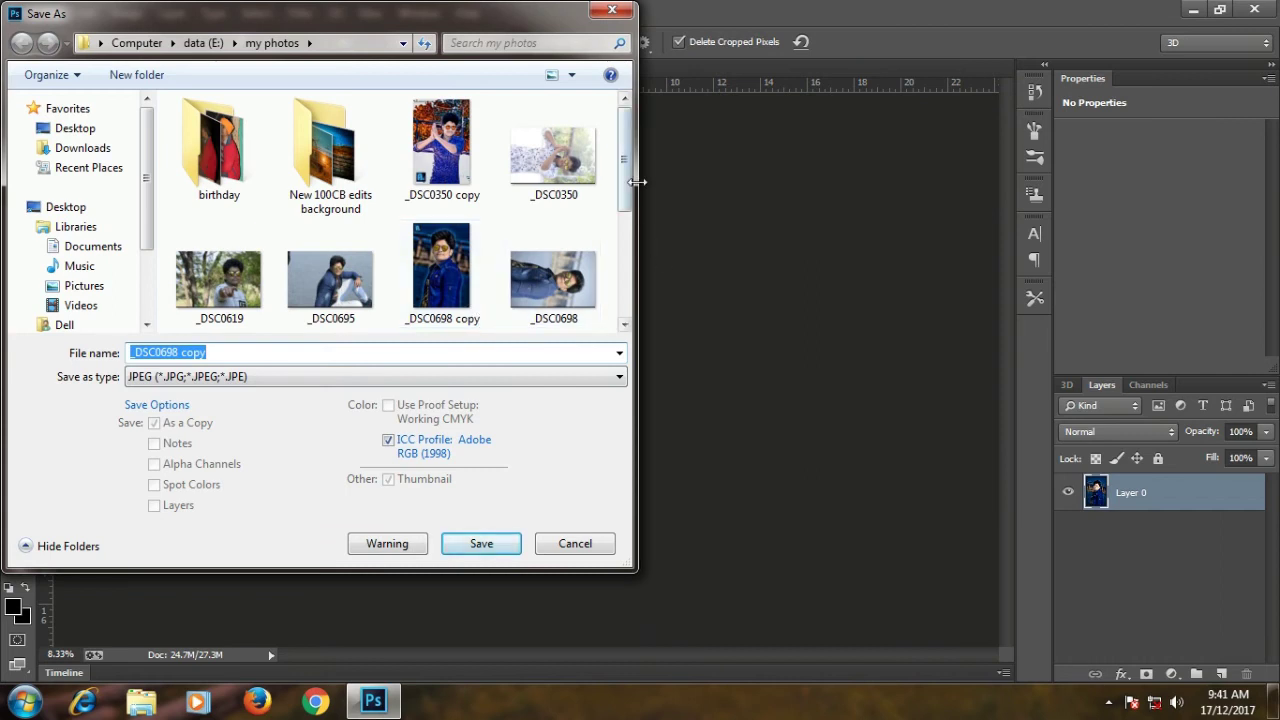
scroll(631, 177, down, 4)
text(hk)
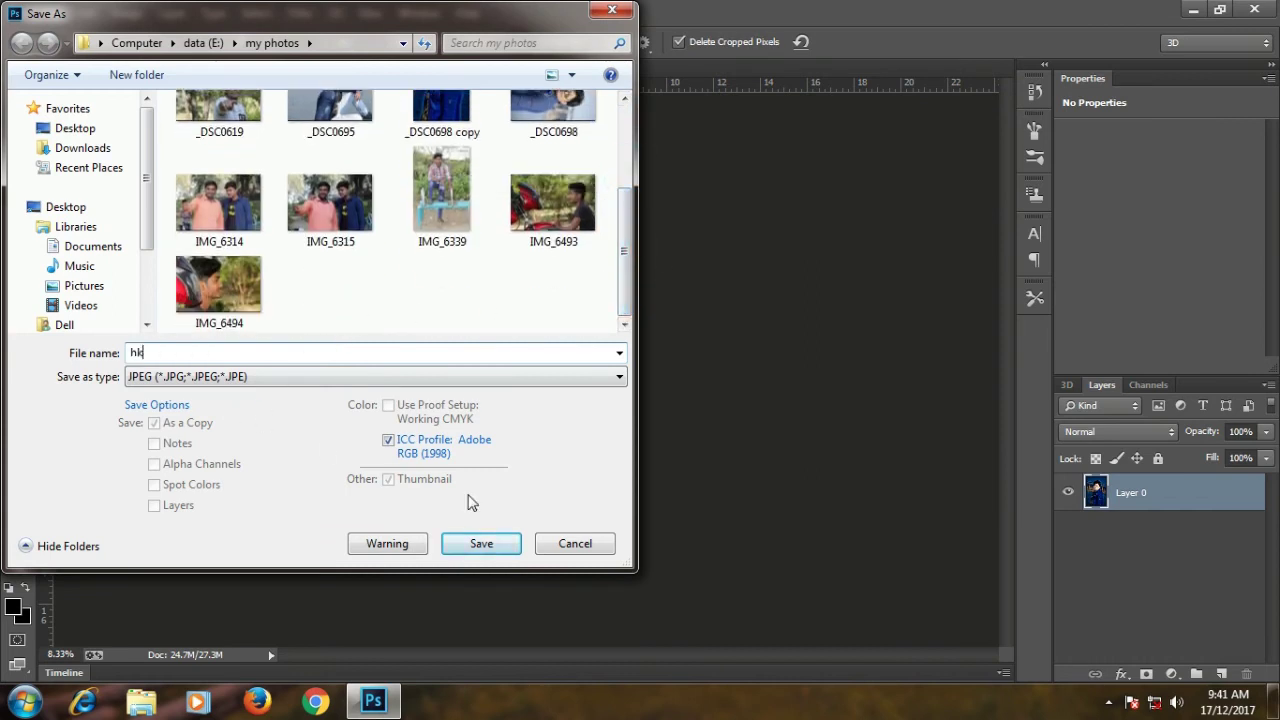
click(495, 544)
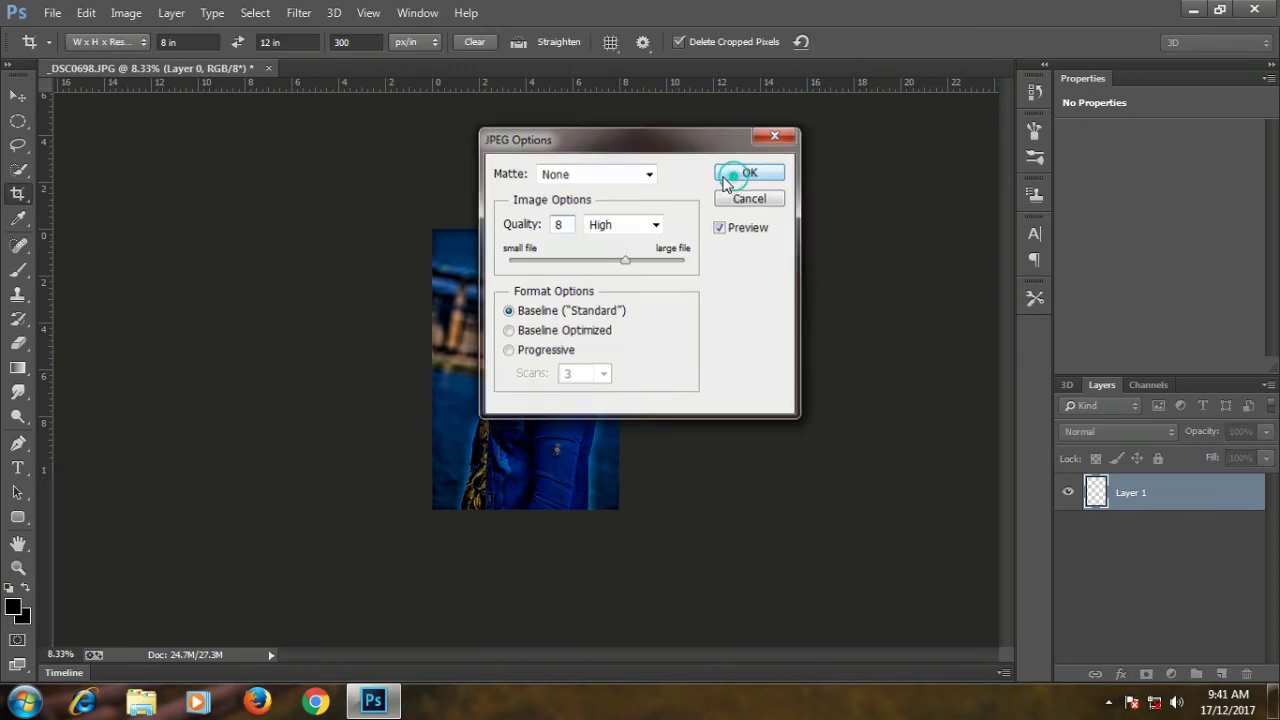
click(738, 175)
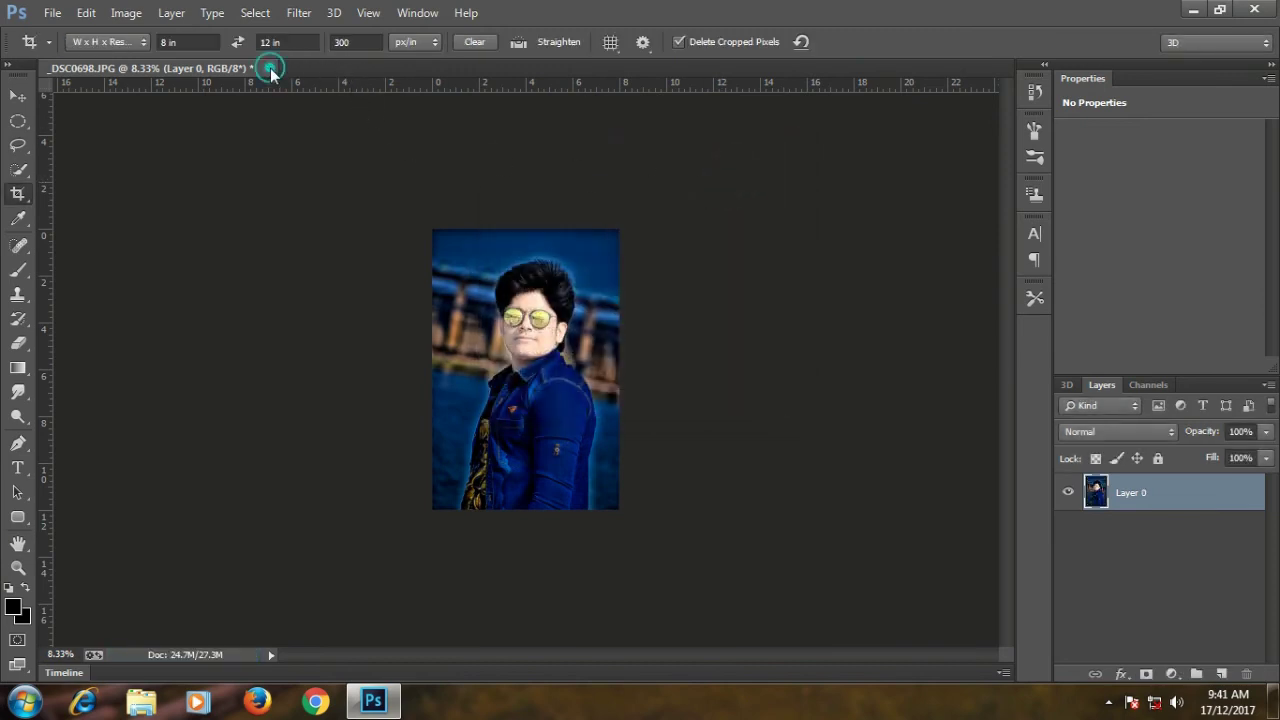
Step: Close the _DSC0698.JPG document and bring up the desktop
click(269, 68)
click(649, 276)
double_click(4, 10)
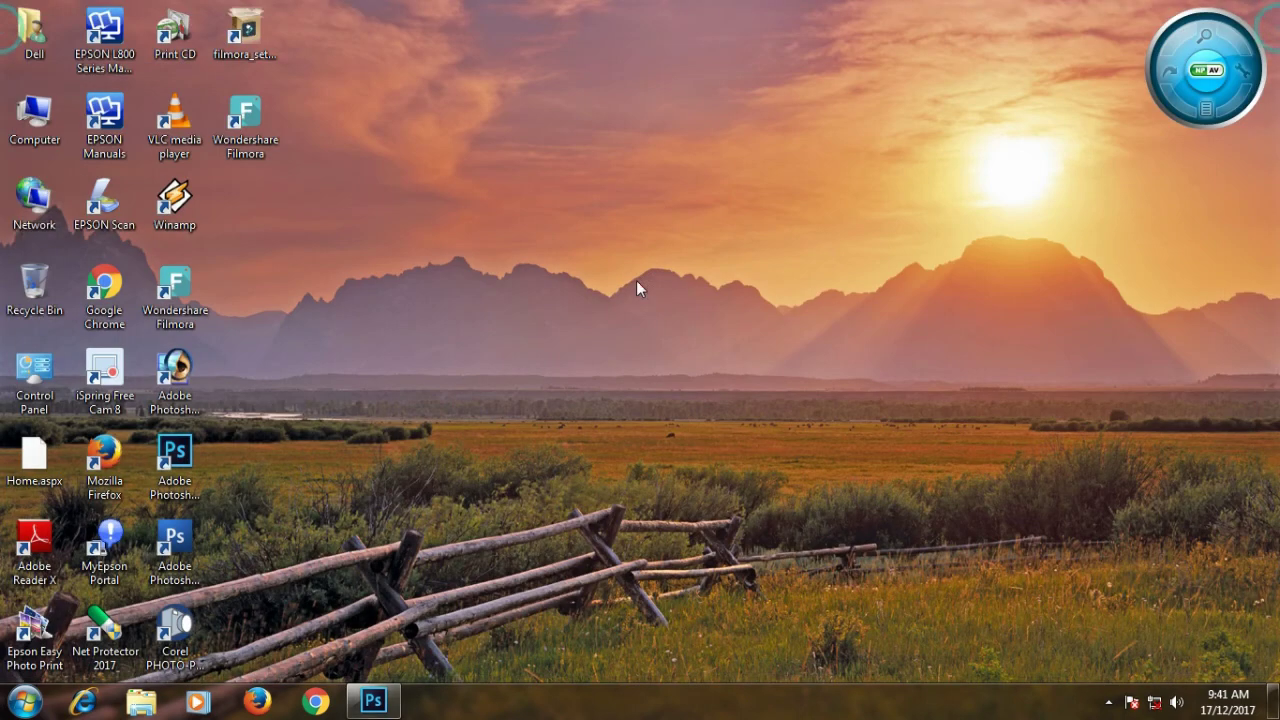
Step: Browse to the my photos folder on drive E: and open the hk image in Photoshop
double_click(40, 125)
double_click(720, 195)
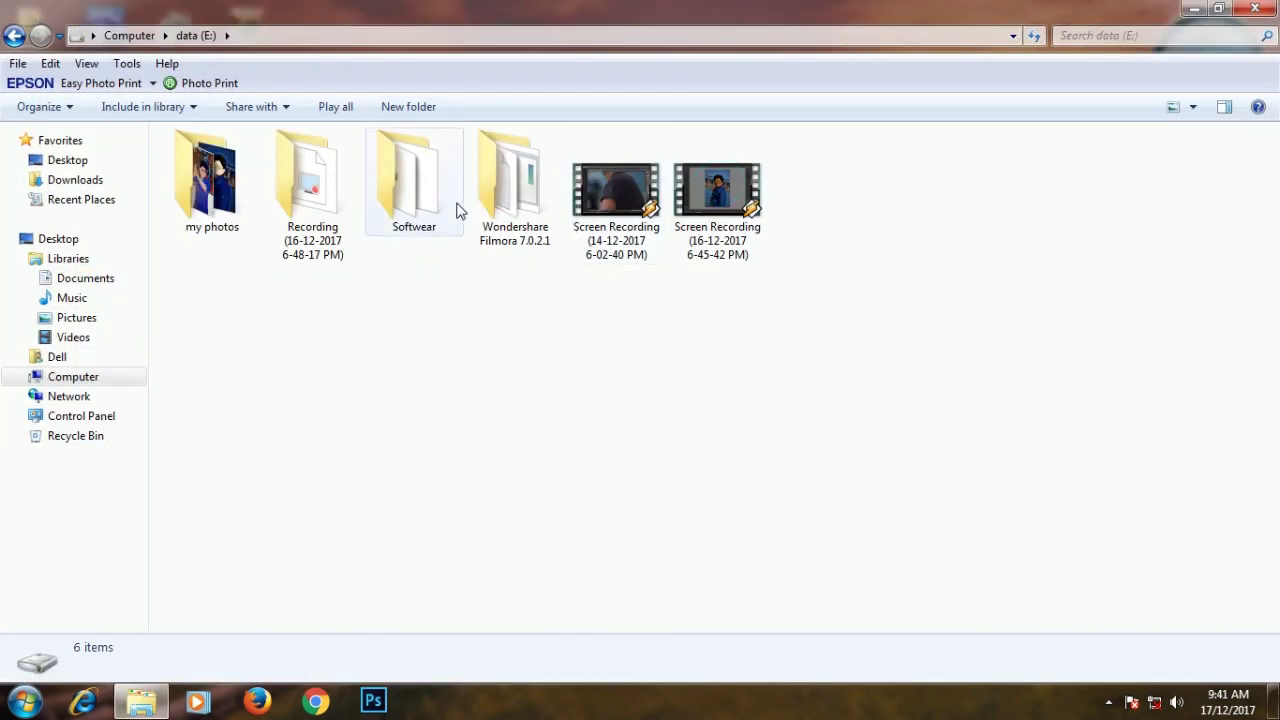
key(BackSpace)
double_click(663, 182)
double_click(234, 177)
drag(1020, 180, 383, 700)
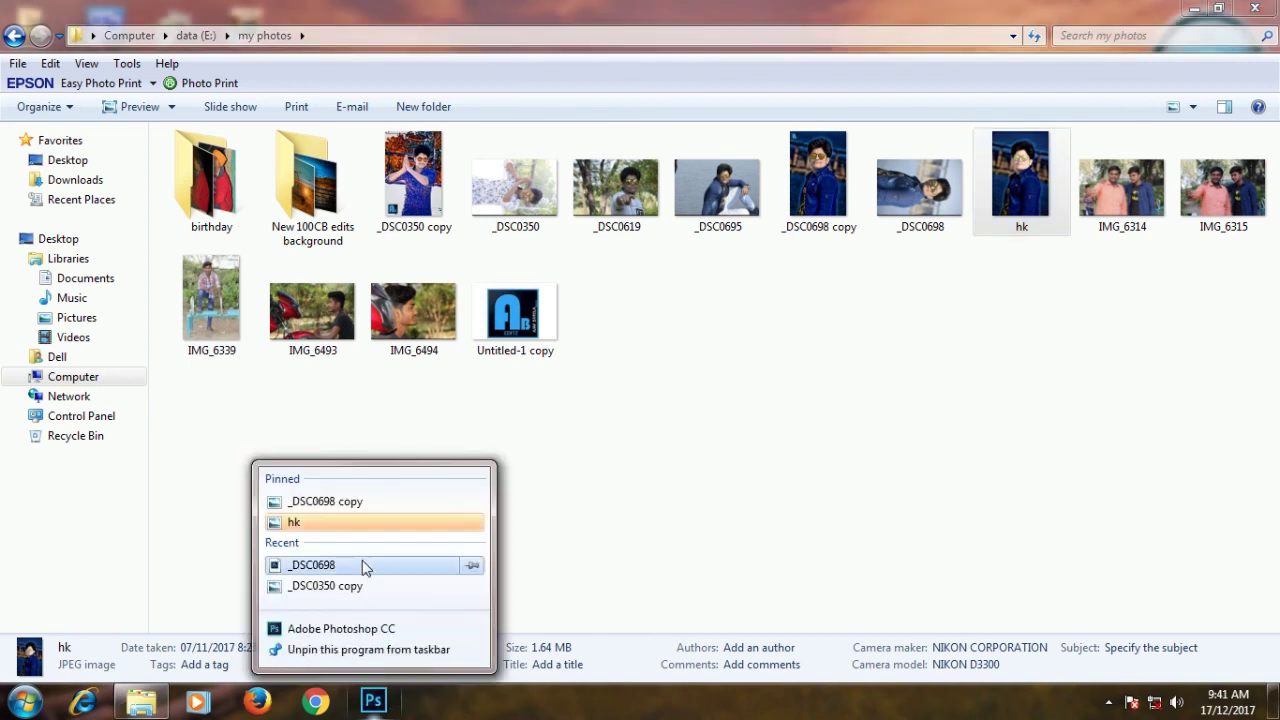
click(314, 524)
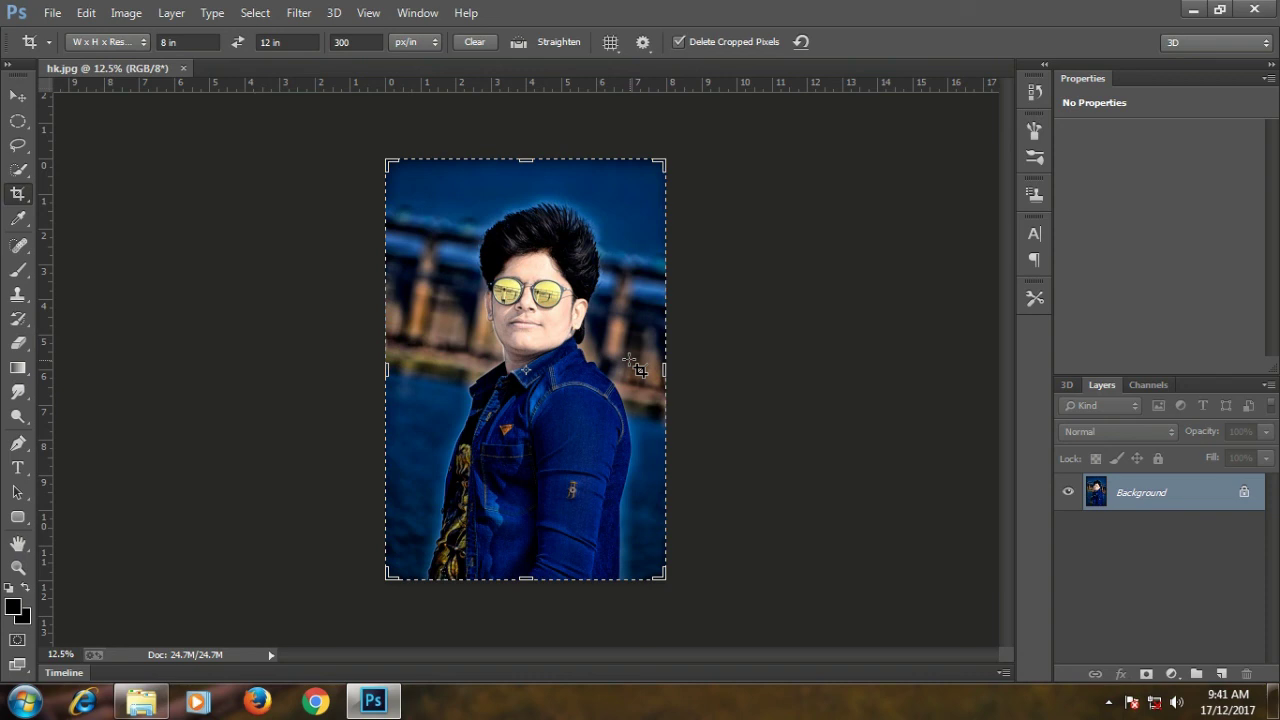
Step: Open the Oil Paint filter on hk.jpg and magnify its preview of the face to 50%
double_click(637, 369)
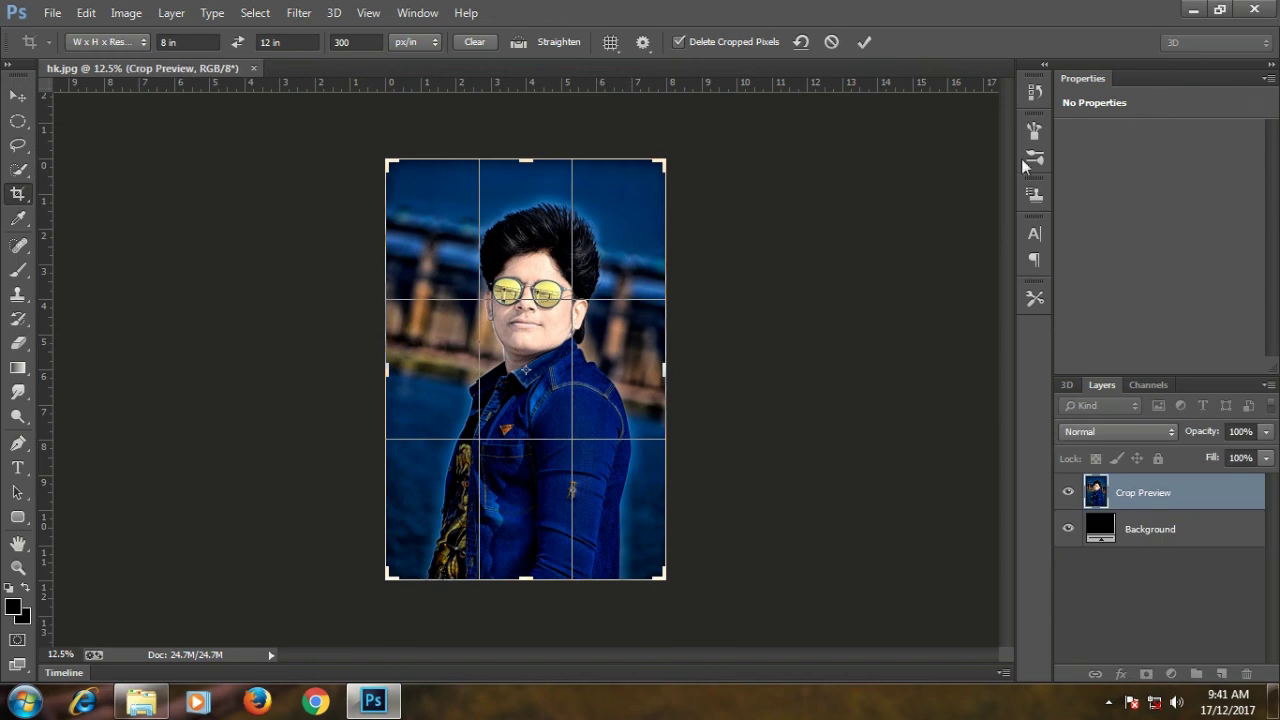
click(299, 13)
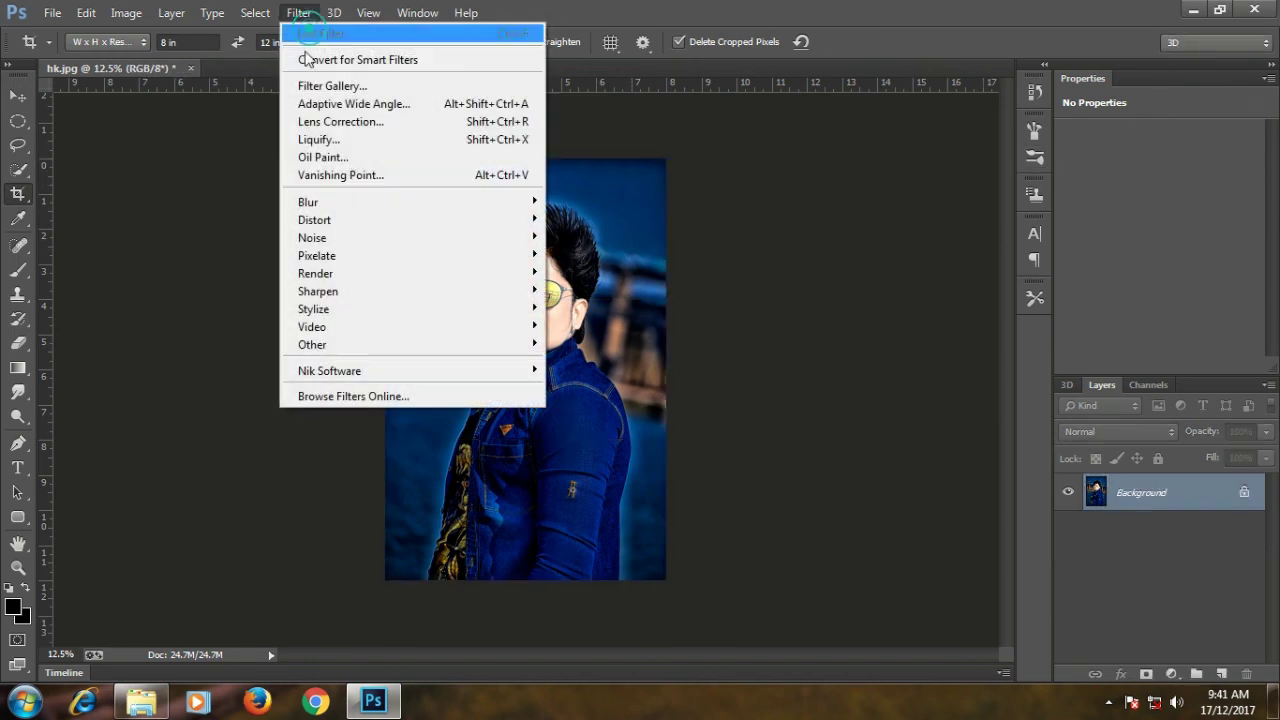
click(356, 158)
ctrl+click(686, 260)
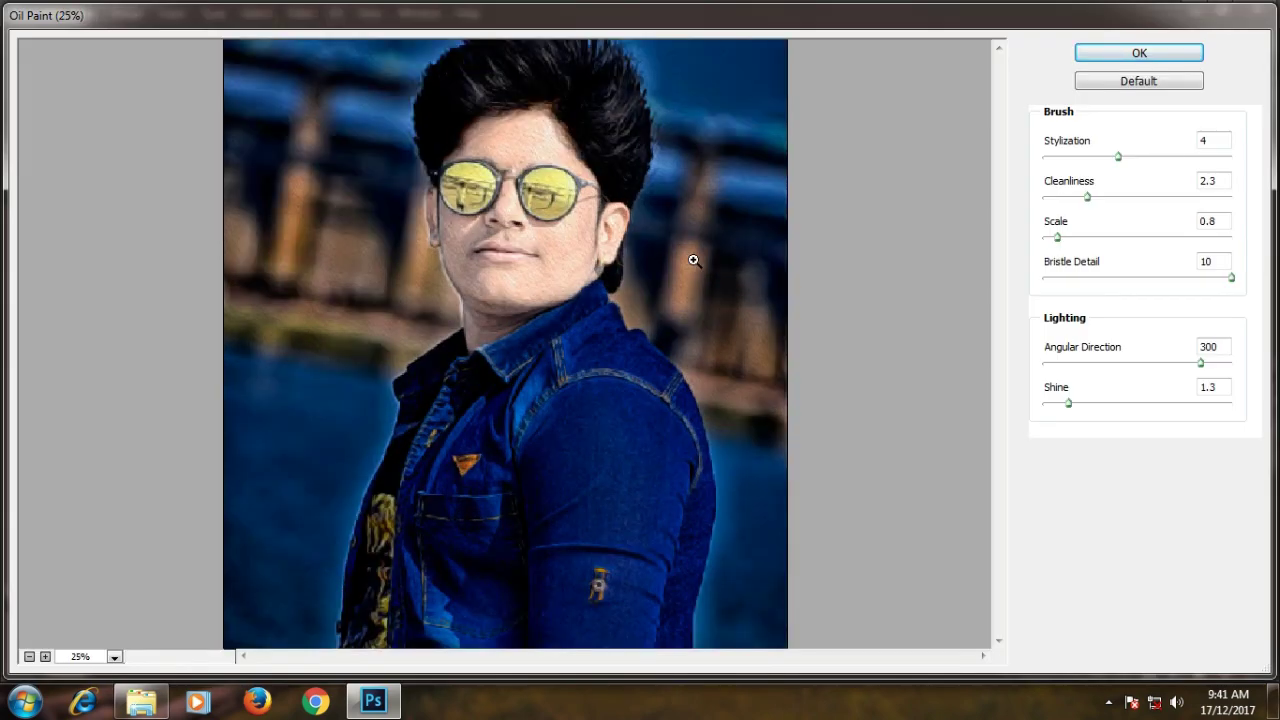
ctrl+click(688, 260)
ctrl+click(661, 276)
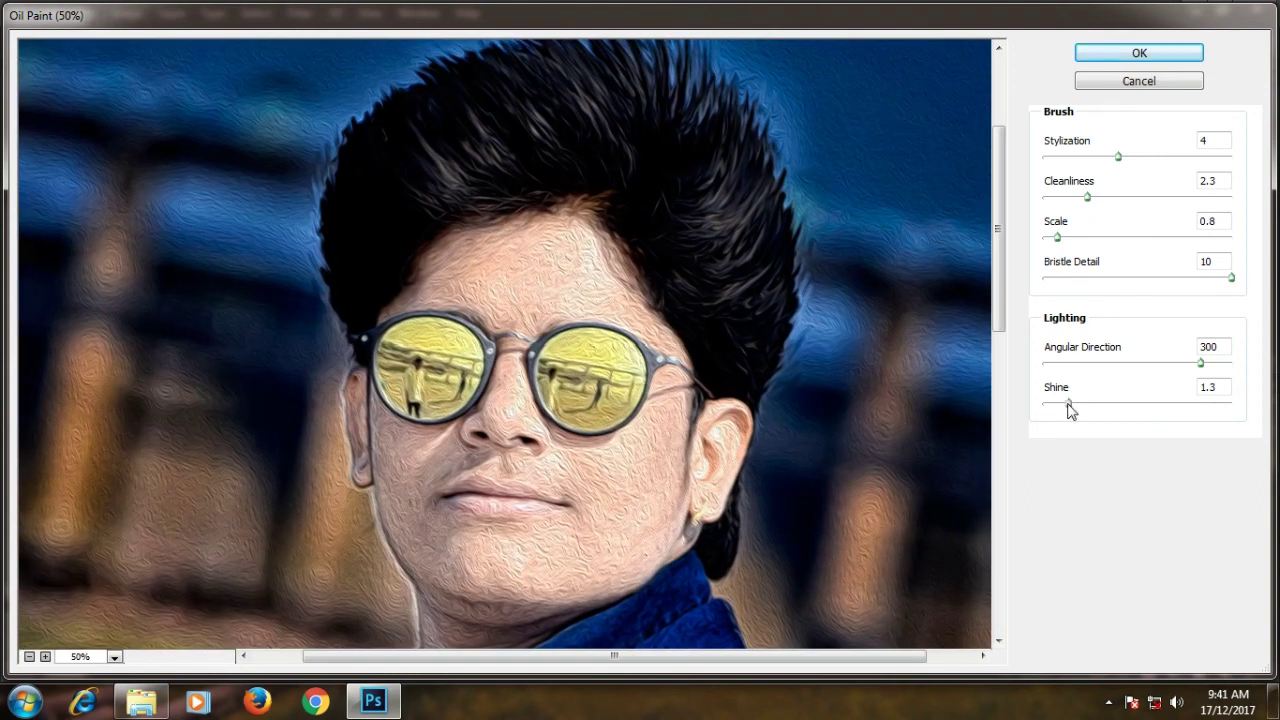
Step: Set Oil Paint's shine to 0 and cleanliness to 8.8, increase the stylization, and apply the filter
drag(1068, 406, 997, 417)
click(1209, 197)
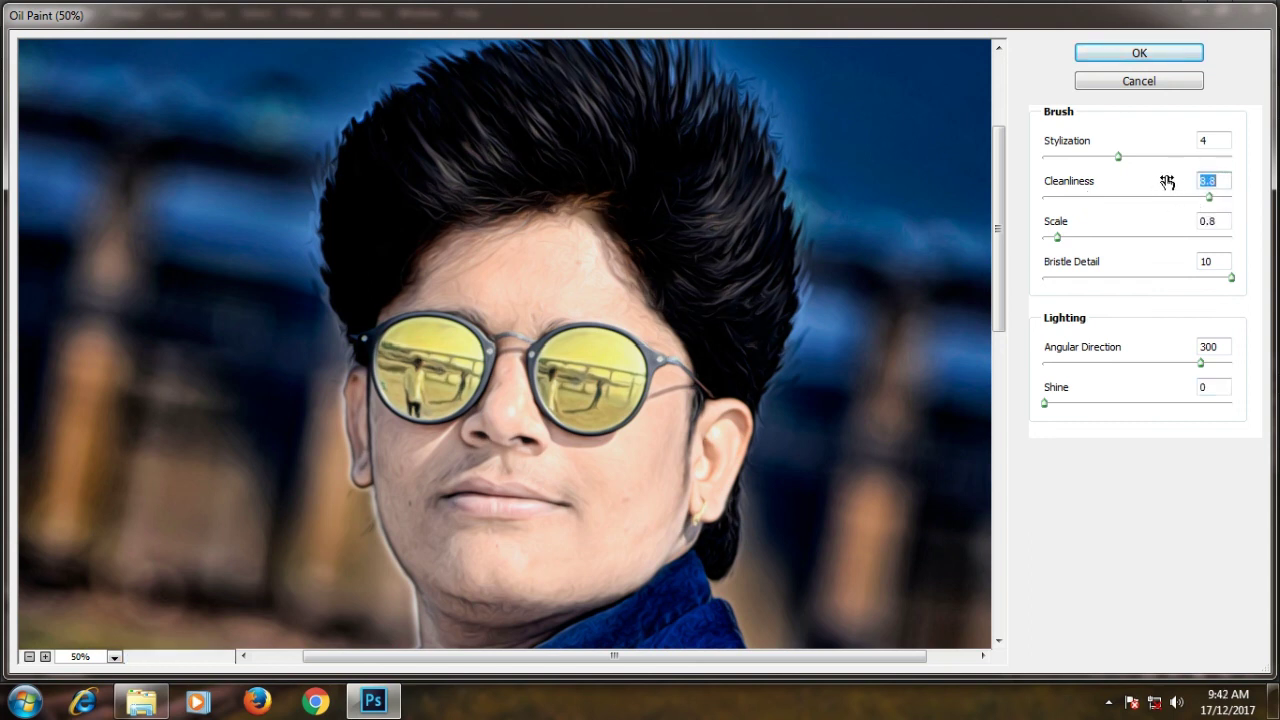
drag(1120, 157, 1190, 157)
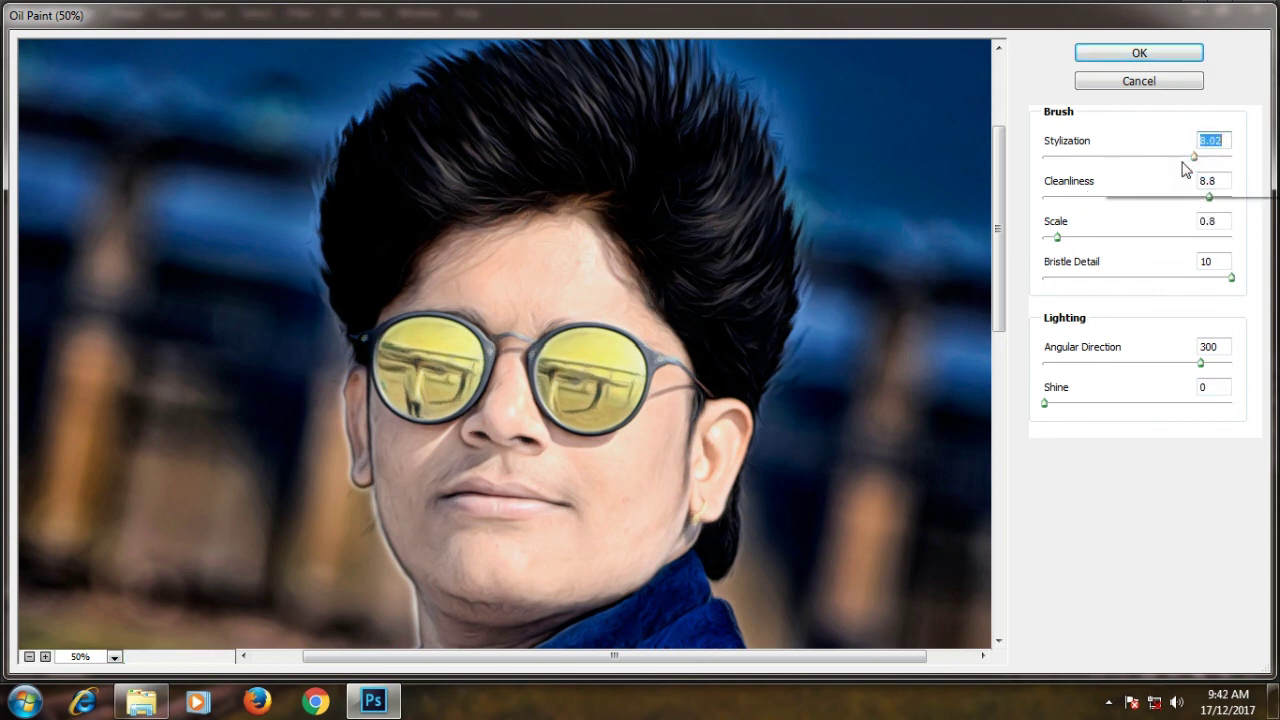
click(1166, 159)
click(1145, 158)
click(1131, 50)
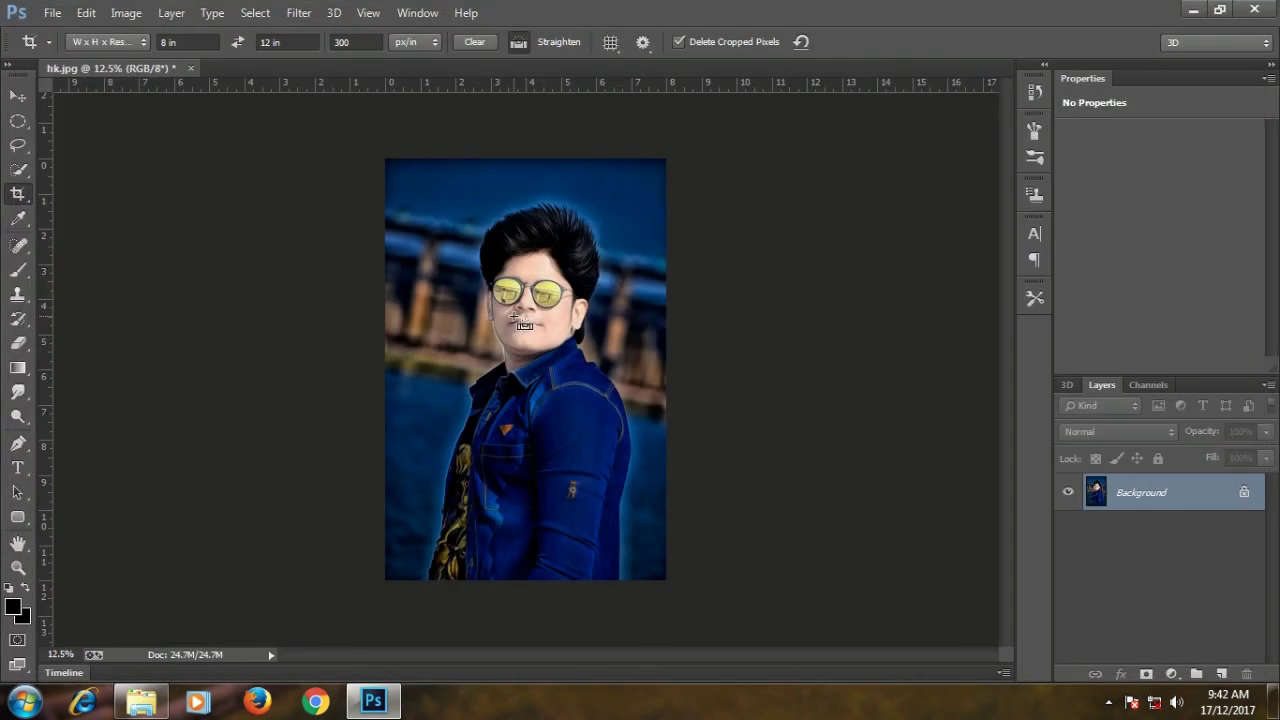
Step: Add a Selective Color adjustment layer and lower the black in the Reds to -28%
scroll(486, 334, up, 1)
scroll(1120, 640, up, 1)
scroll(1171, 674, down, 1)
click(1171, 673)
click(1157, 656)
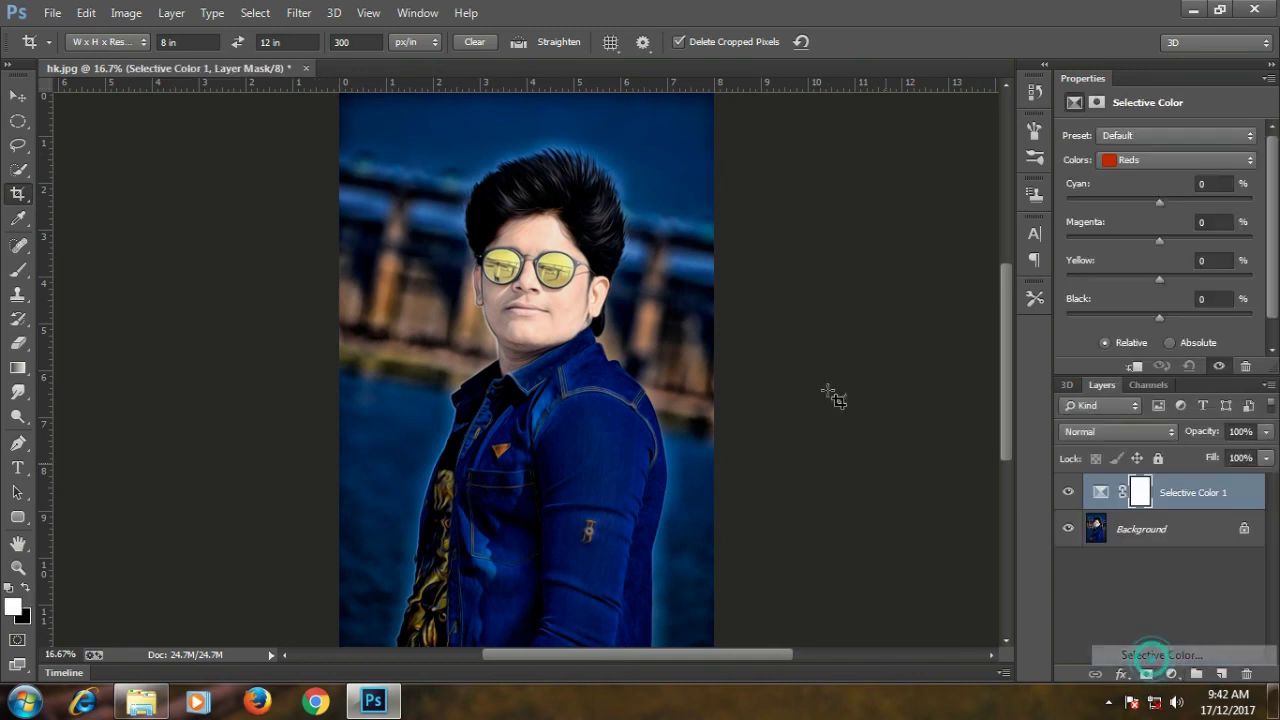
drag(1137, 318, 1113, 315)
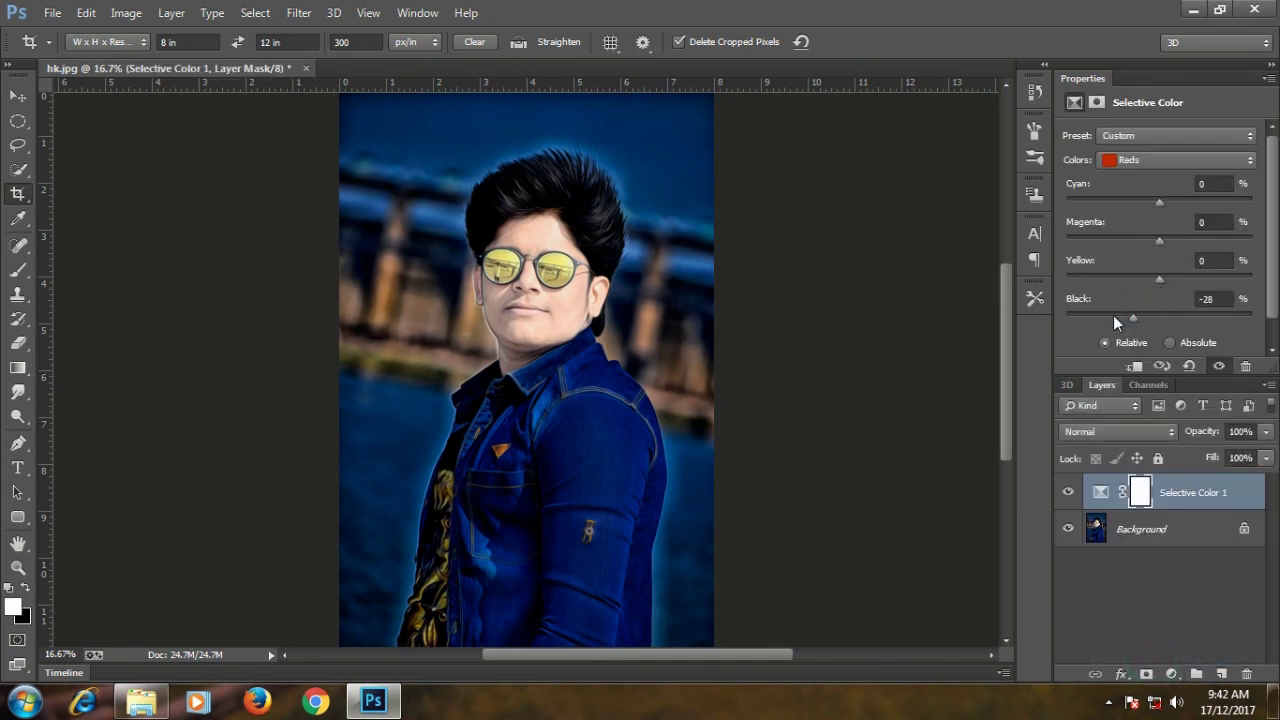
Step: Lower the black in the Selective Color adjustment's Yellows to -100%
click(1145, 162)
click(1136, 168)
click(1136, 168)
click(1132, 192)
drag(1139, 316, 1052, 324)
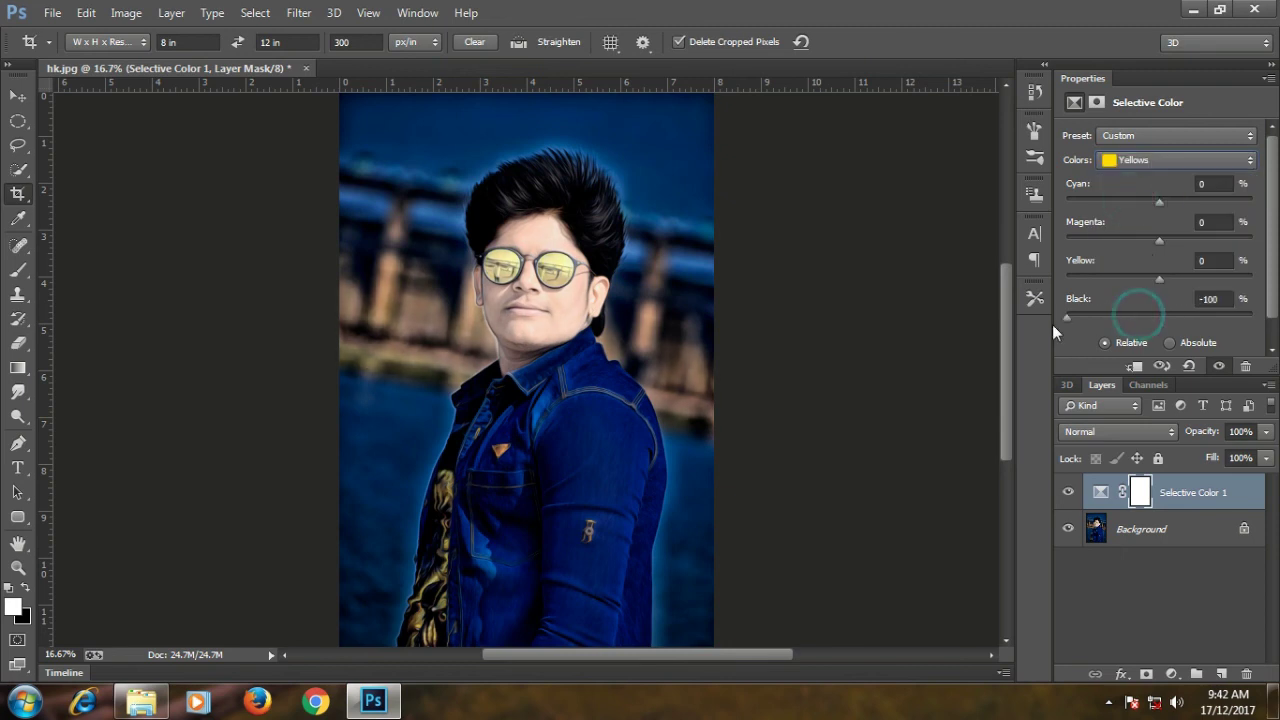
Step: Merge the Selective Color adjustment into the Background and convert the result to the regular layer Layer 0
shift+click(1200, 530)
key(ctrl+e)
double_click(1198, 502)
key(Return)
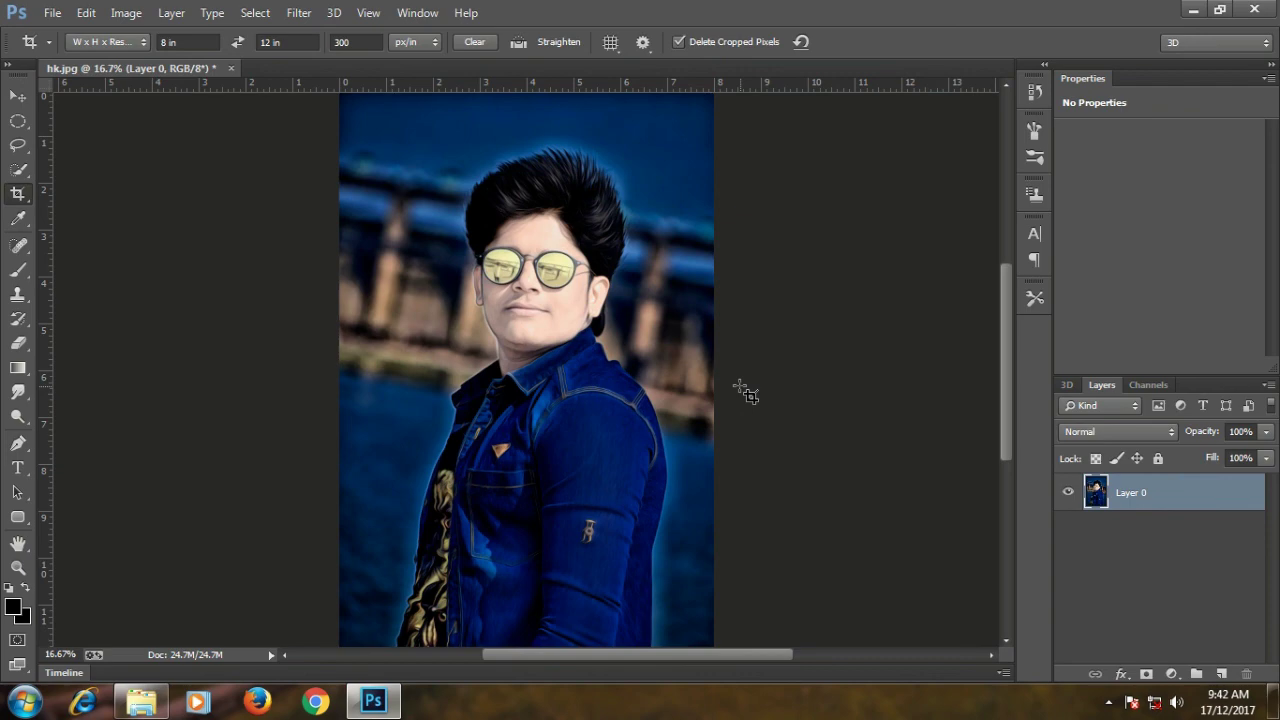